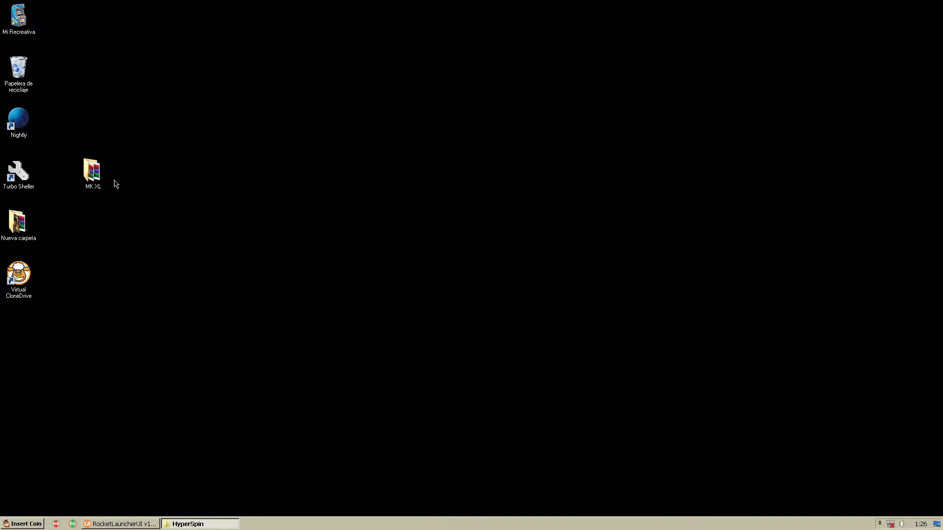
Step: Open the MK XL folder on the desktop and look over its game folder and the MKXL and MKX-updt-22 archives
click(97, 172)
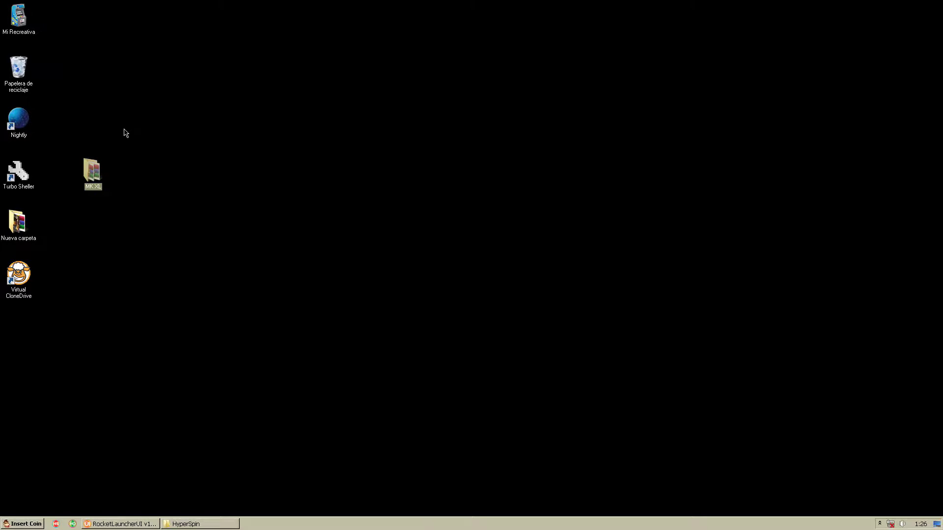
click(127, 139)
double_click(93, 168)
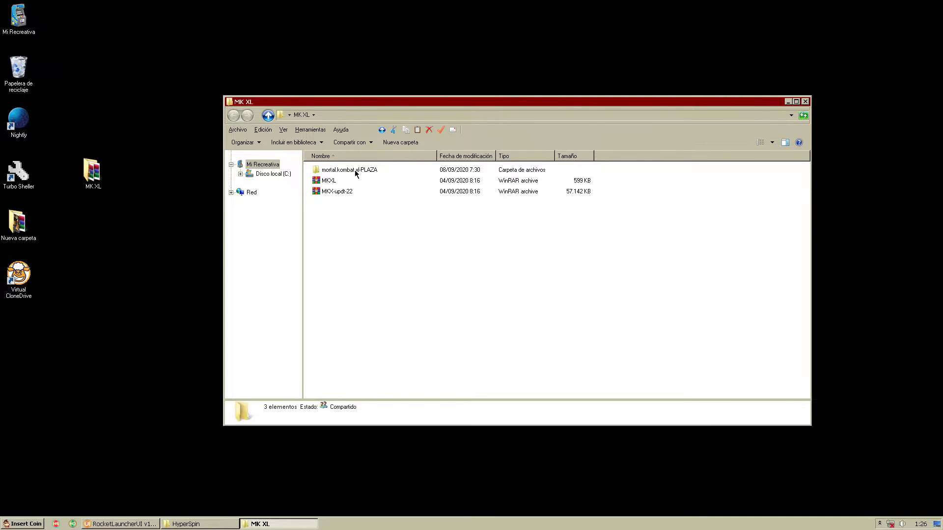
drag(345, 180, 360, 208)
click(360, 208)
click(330, 181)
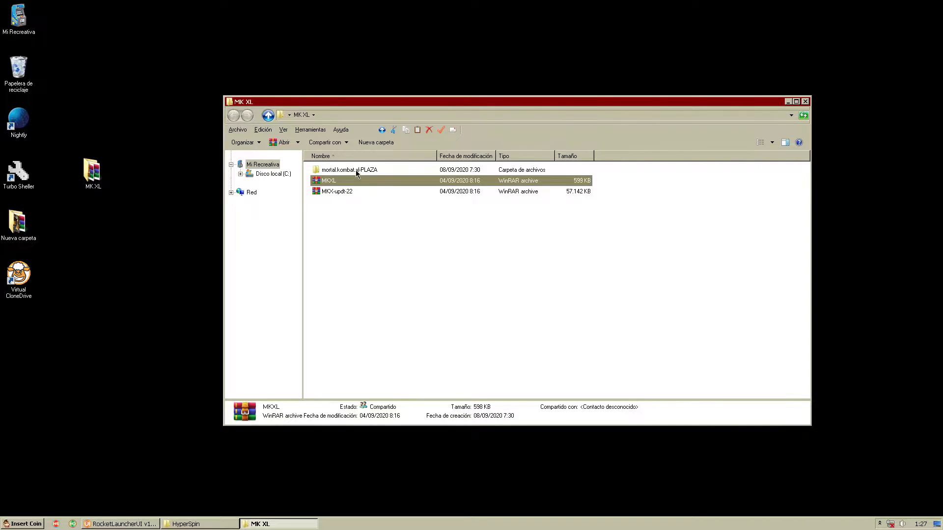
click(355, 170)
click(342, 191)
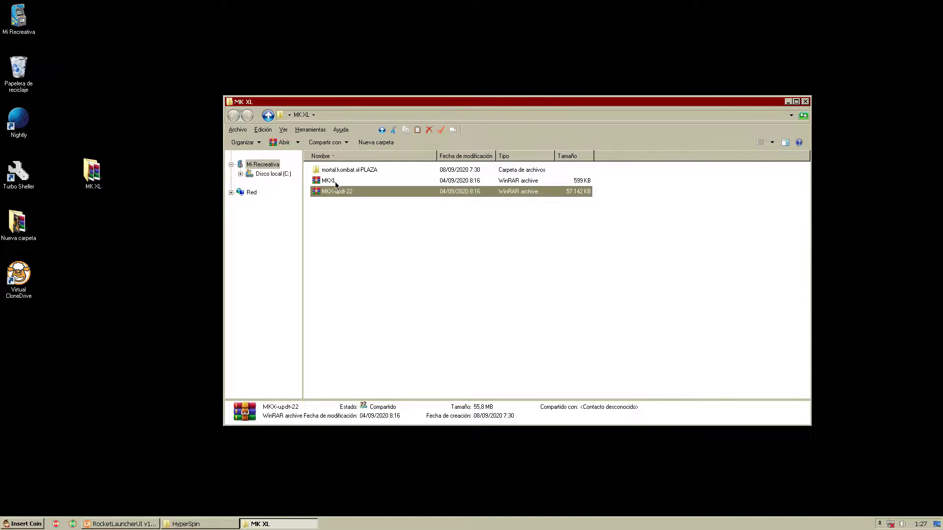
click(330, 180)
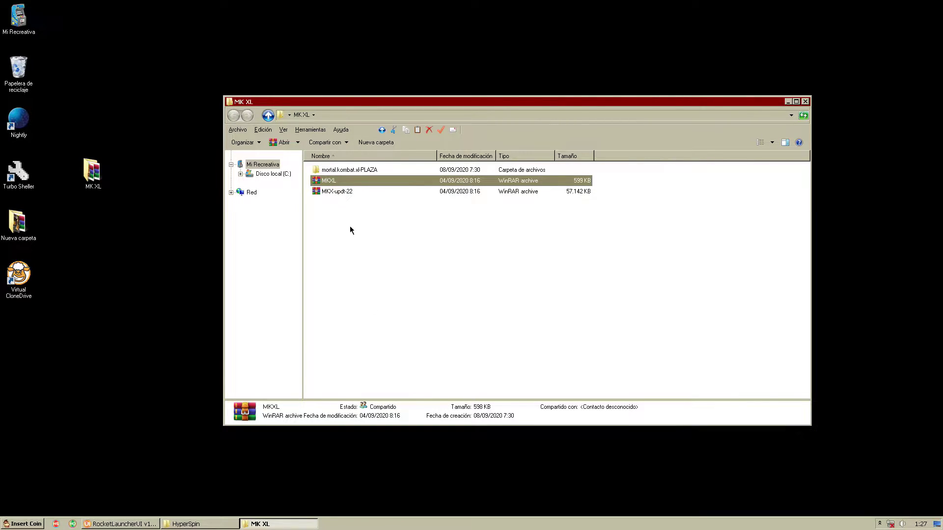
Step: Open the mortal.kombat.xl-PLAZA folder and read its Instrucciones de Instalación text file, moving the note aside before returning to the folder
click(354, 171)
double_click(352, 170)
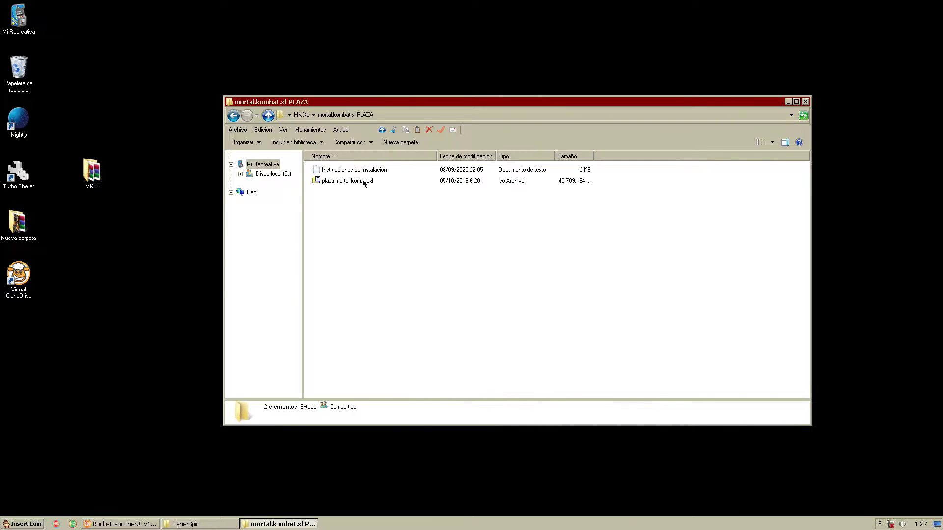
click(18, 278)
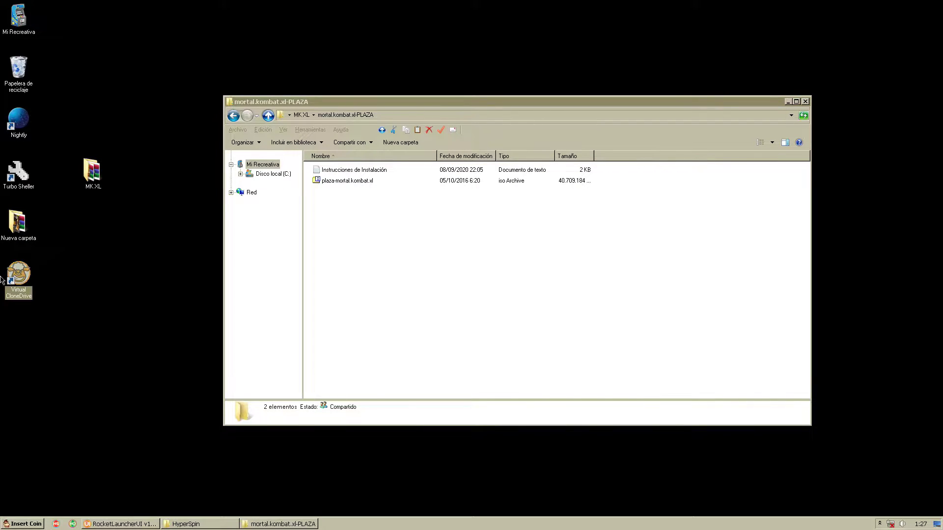
click(357, 170)
double_click(356, 169)
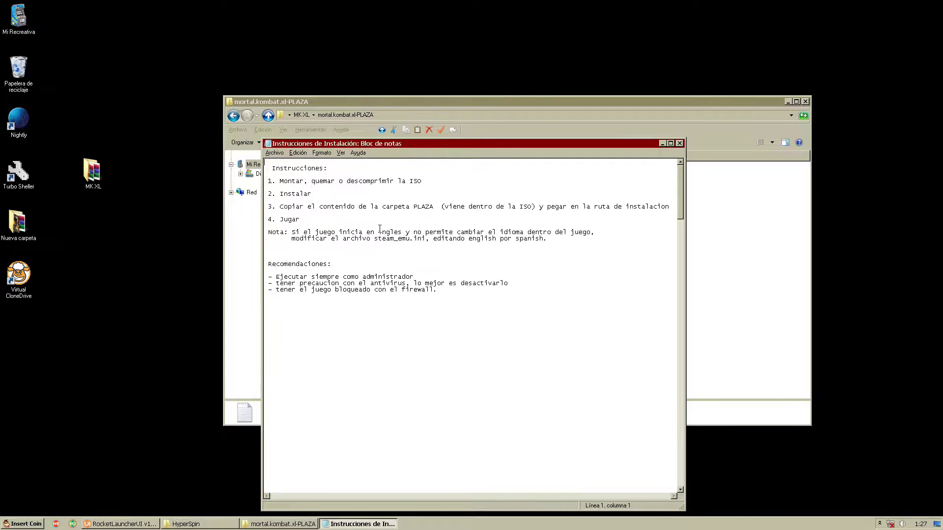
drag(388, 147, 532, 134)
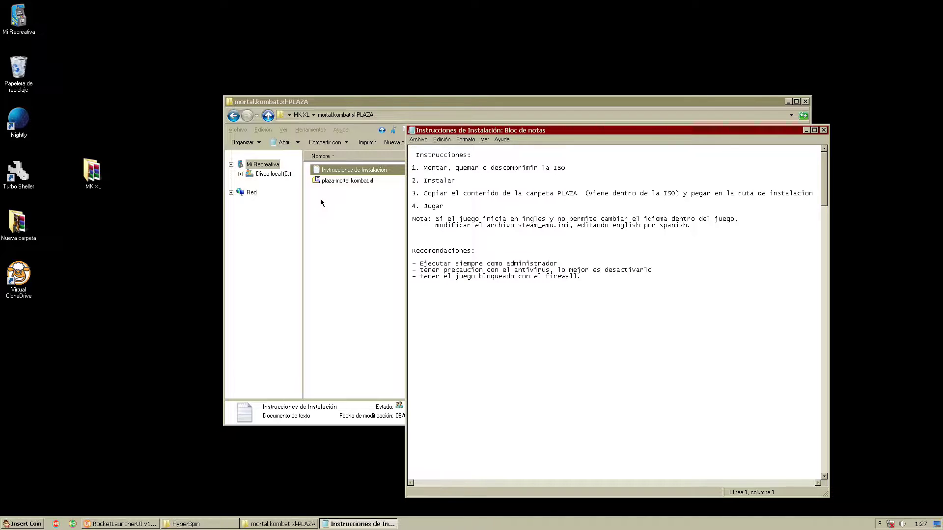
click(346, 212)
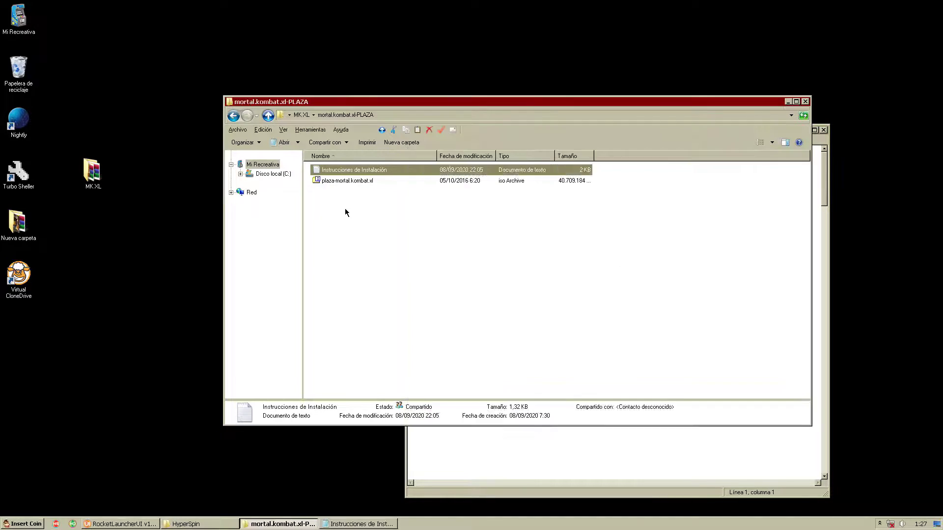
click(357, 192)
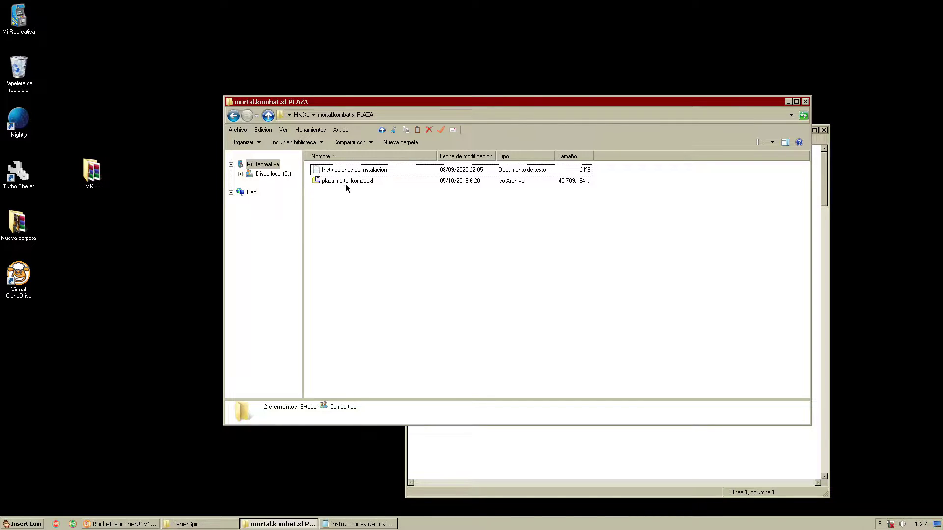
click(362, 181)
drag(351, 180, 358, 235)
mouse_move(391, 248)
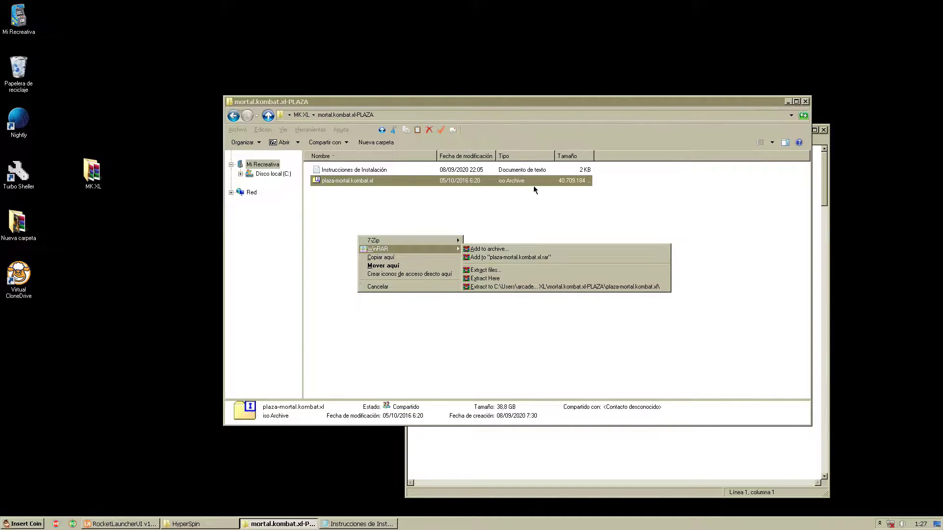
click(500, 118)
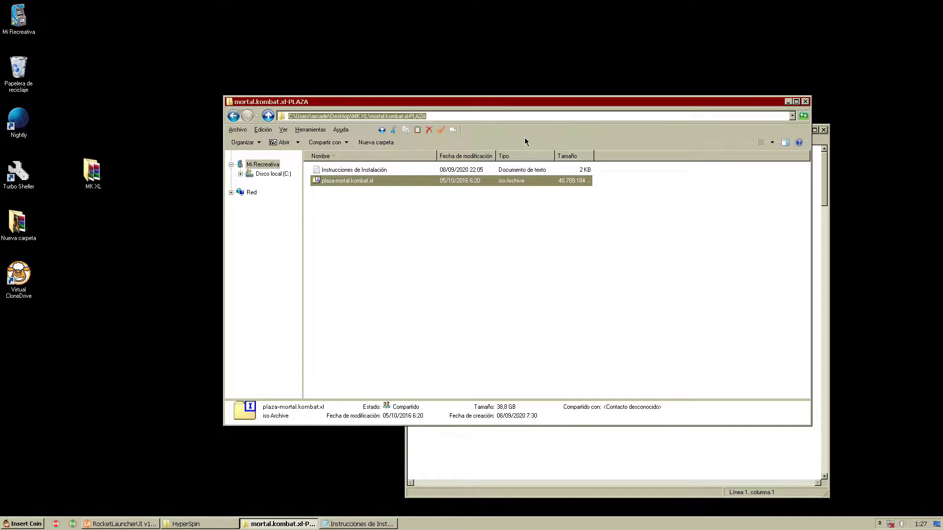
click(517, 256)
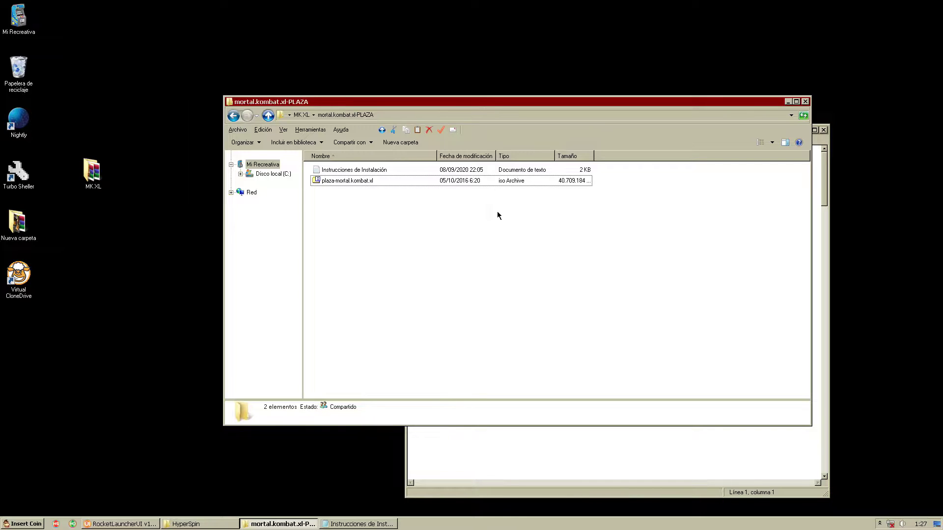
Step: Mount the plaza-mortal.kombat.xl disc image on the Virtual CloneDrive D: drive
right_click(354, 181)
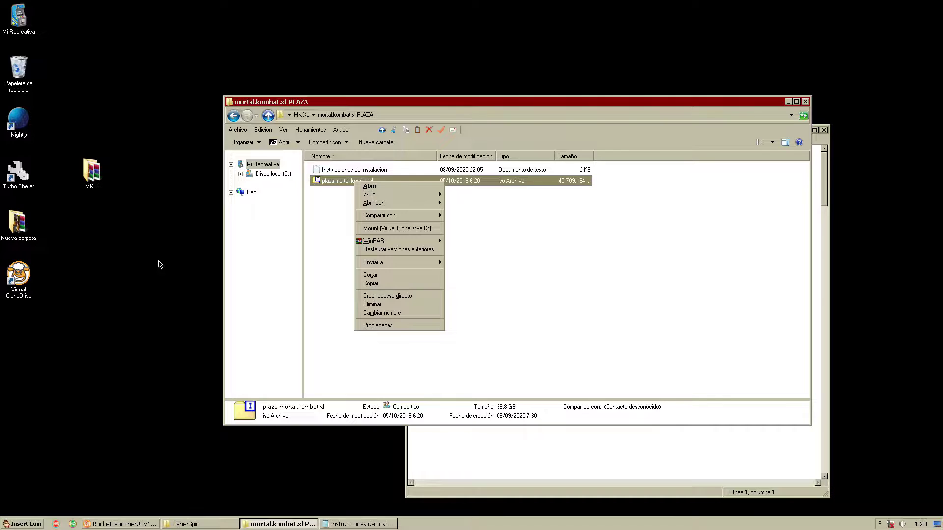
mouse_move(364, 205)
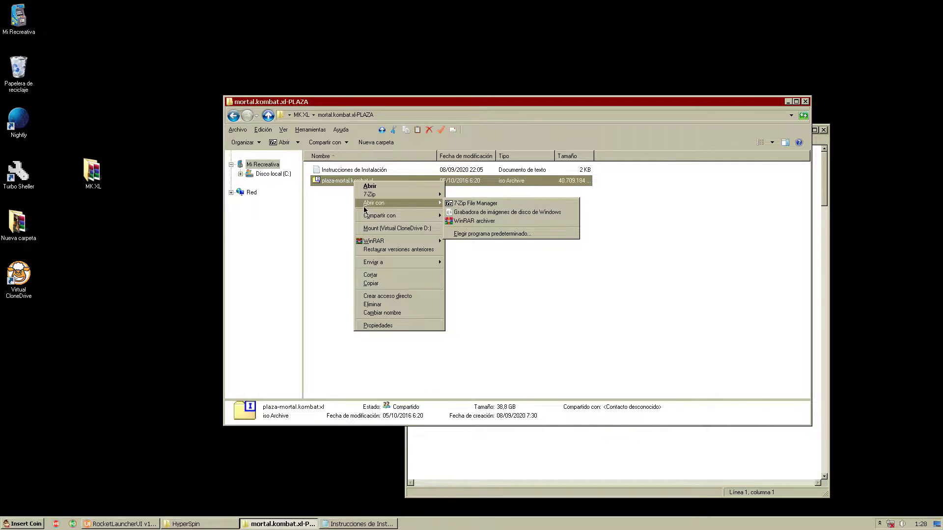
click(404, 229)
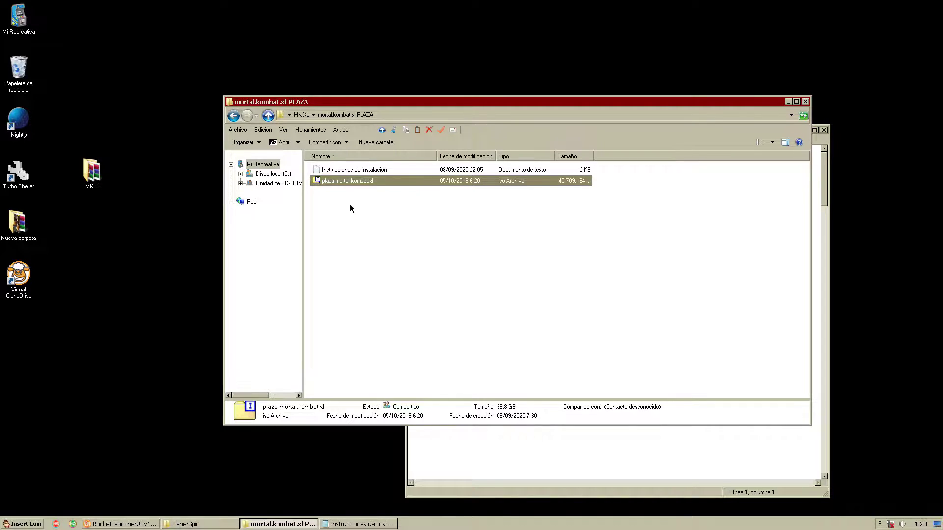
right_click(274, 184)
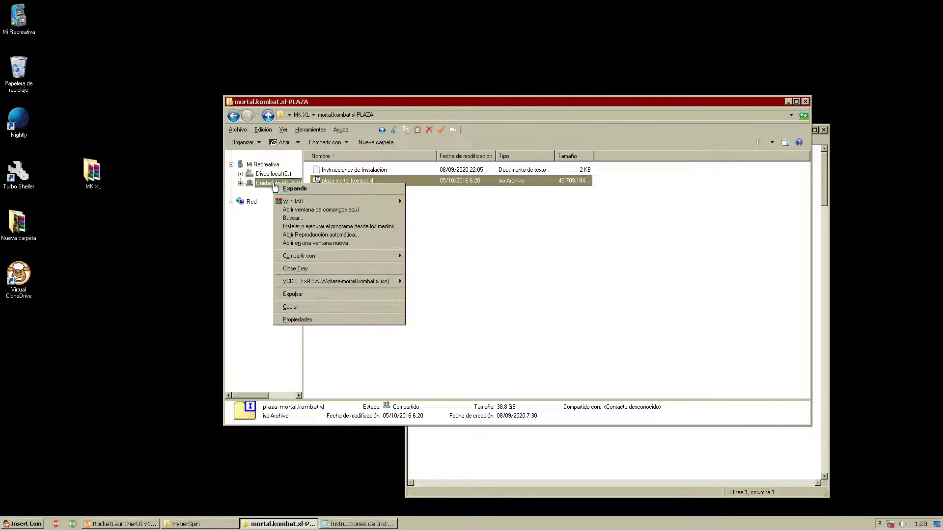
click(496, 257)
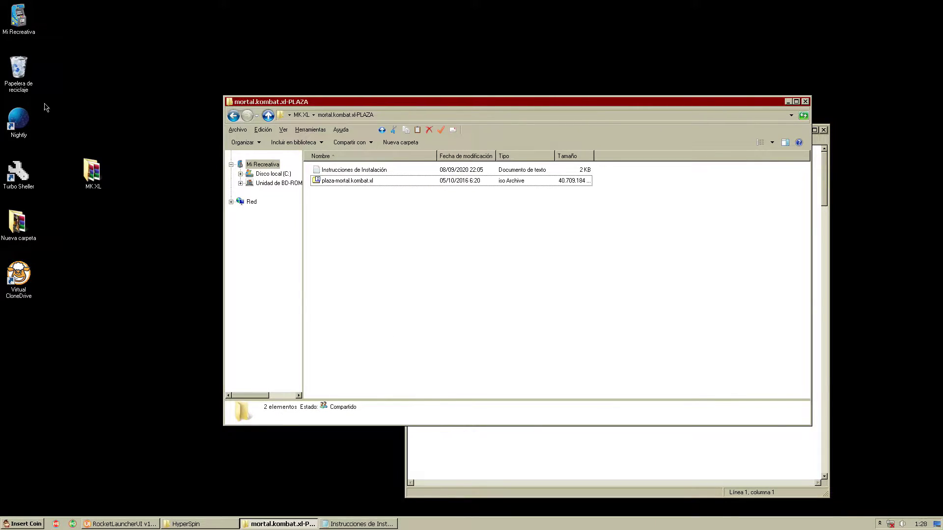
Step: Run the setup program from the mounted Mortal Kombat XL disc in Mi Recreativa and close that window
double_click(19, 20)
drag(384, 114, 281, 91)
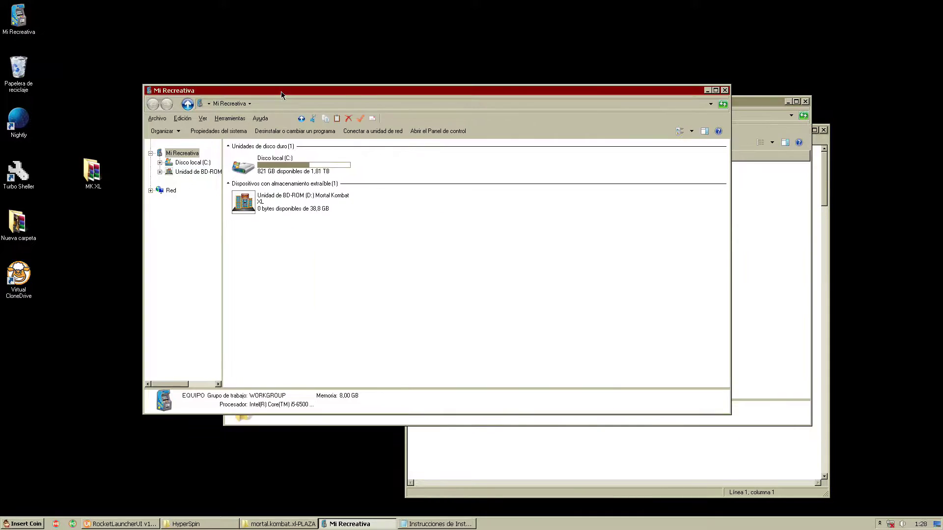
right_click(270, 205)
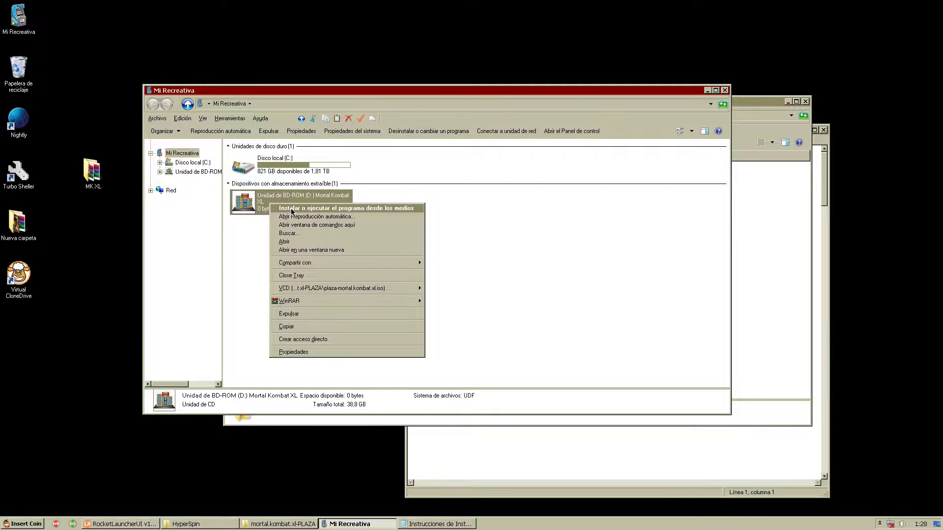
click(309, 209)
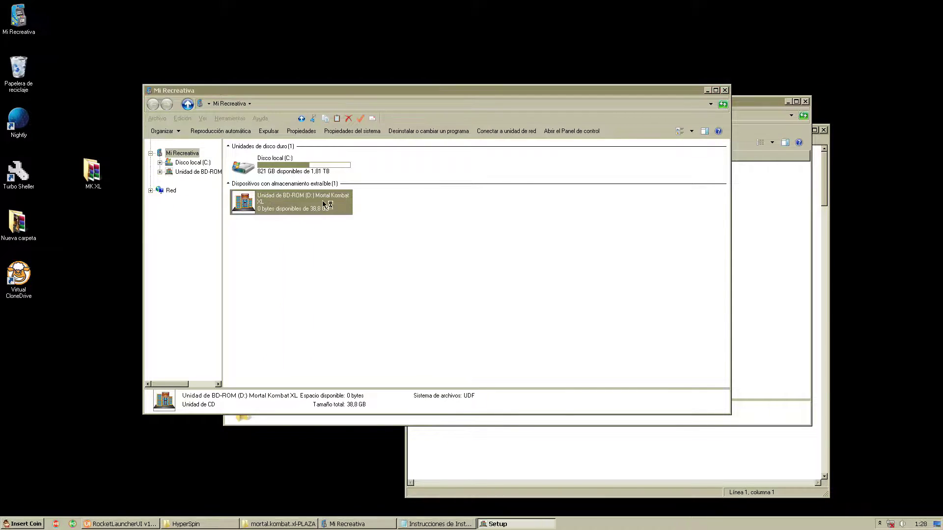
click(725, 91)
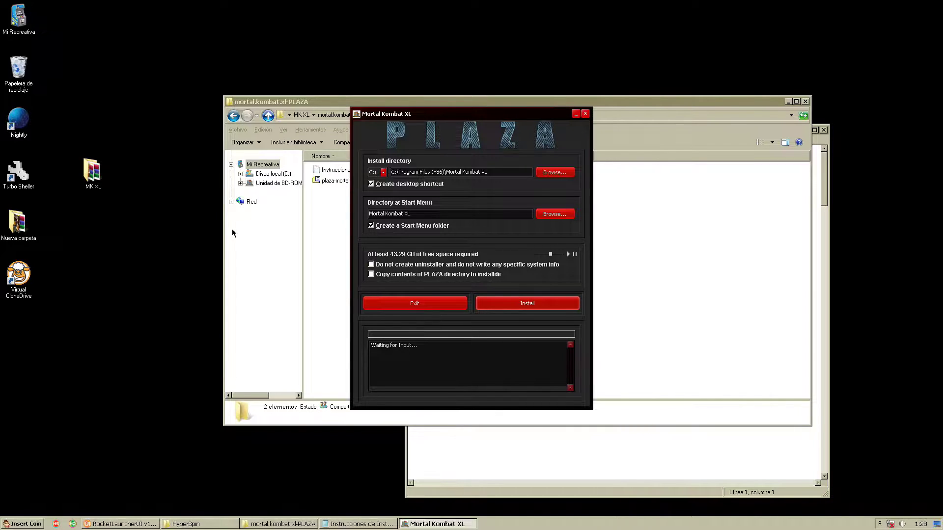
Step: Disable the Start Menu folder creation and enable copying the PLAZA directory contents to the install directory
click(382, 229)
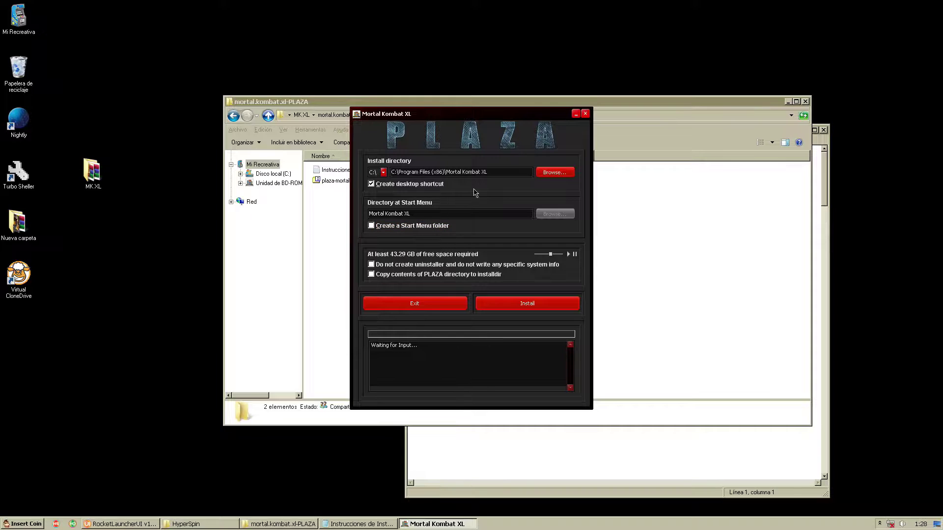
click(372, 276)
Step: Inspect the files in PLAZA\Binaries\Retail on the mounted disc and return to the mortal.kombat.xl-PLAZA folder
click(331, 241)
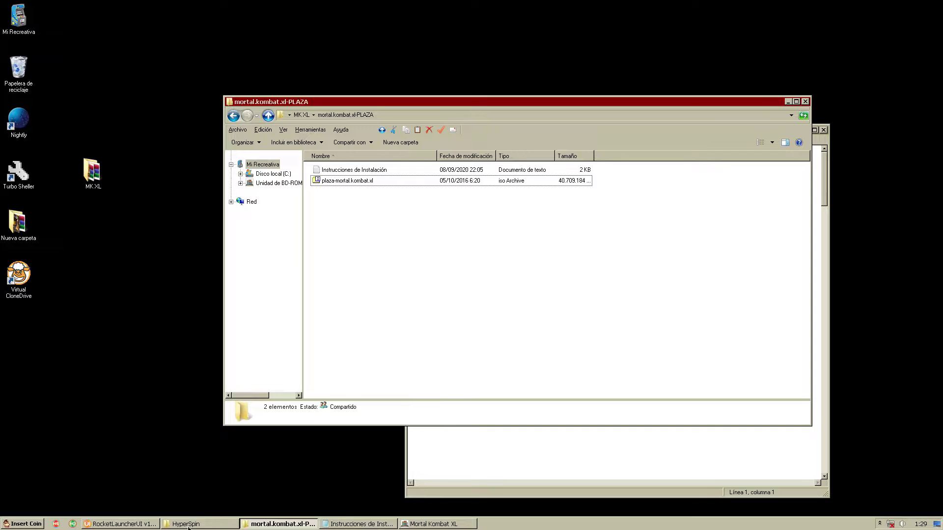
click(279, 184)
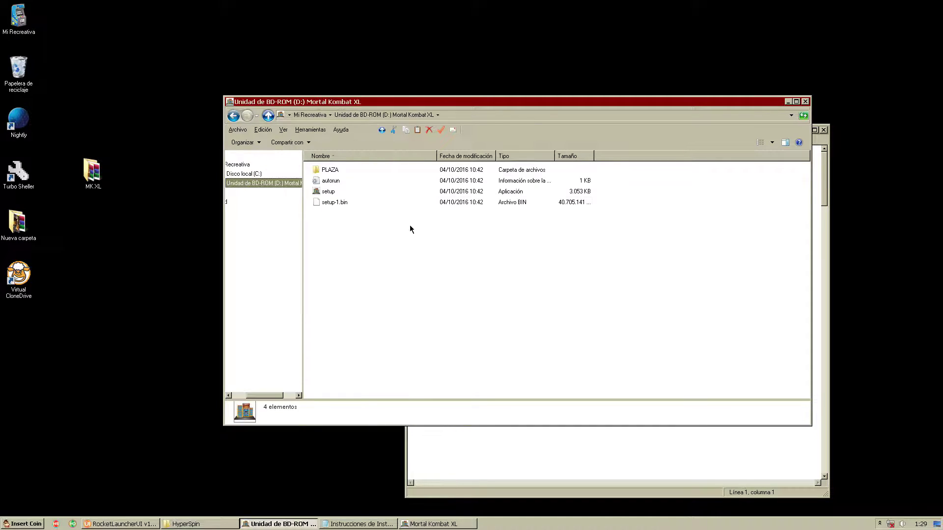
double_click(331, 169)
double_click(338, 169)
double_click(366, 171)
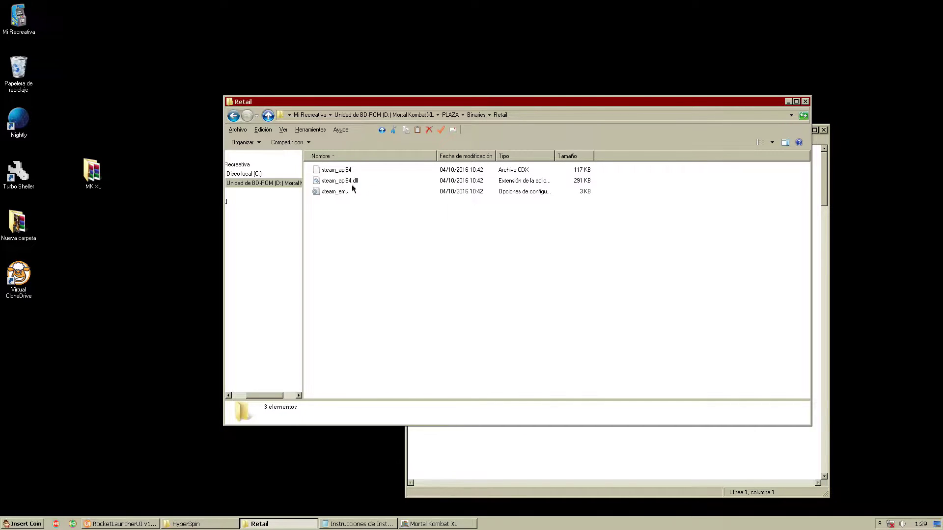
click(233, 116)
click(233, 116)
click(234, 116)
click(234, 117)
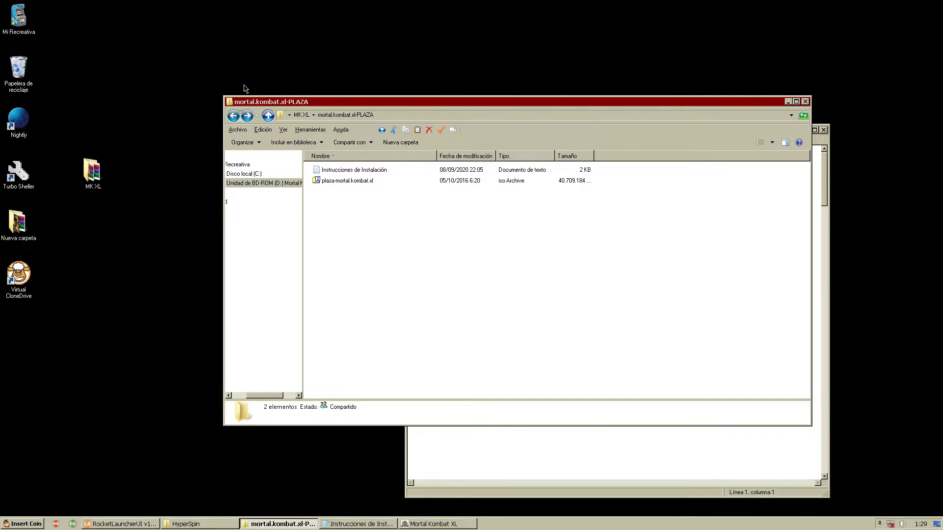
Step: Set the Mortal Kombat XL install directory to C:\HyperSpin\Emulators\PC Games\Mortal Kombat XL
click(446, 524)
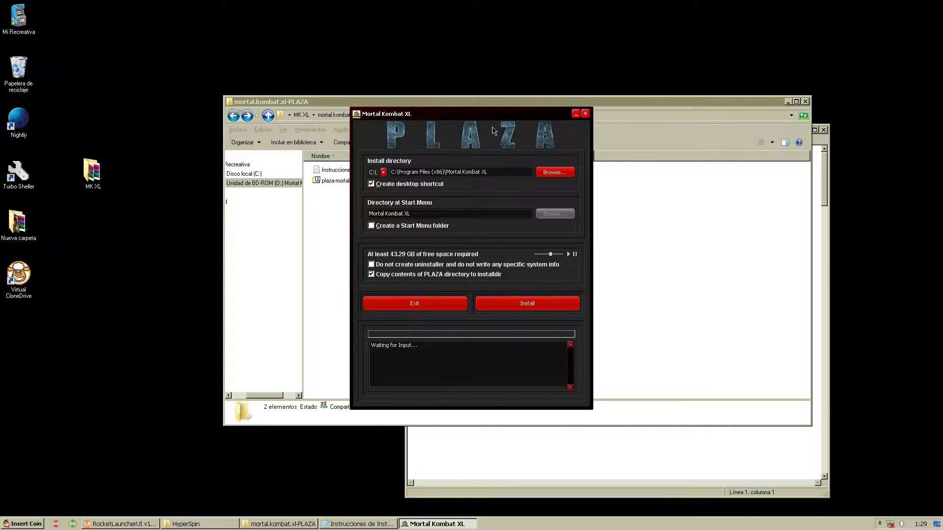
drag(485, 116, 461, 89)
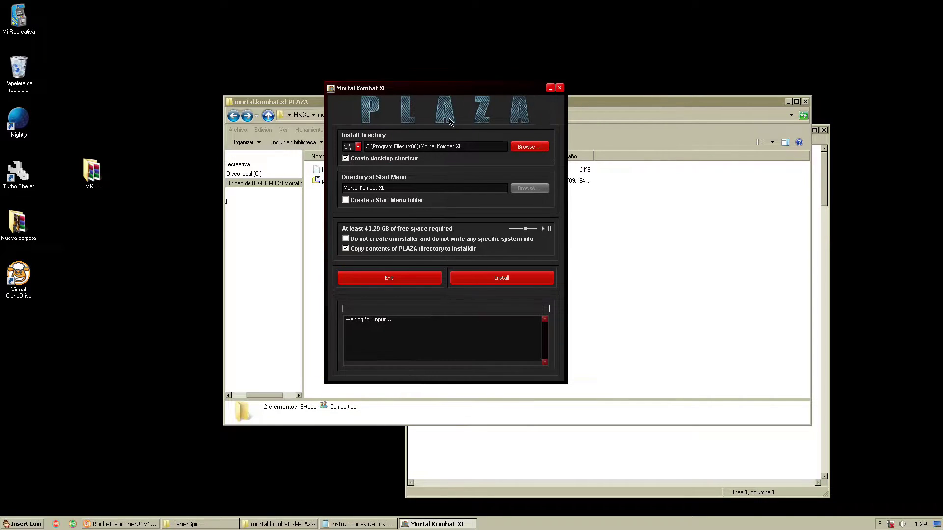
click(521, 147)
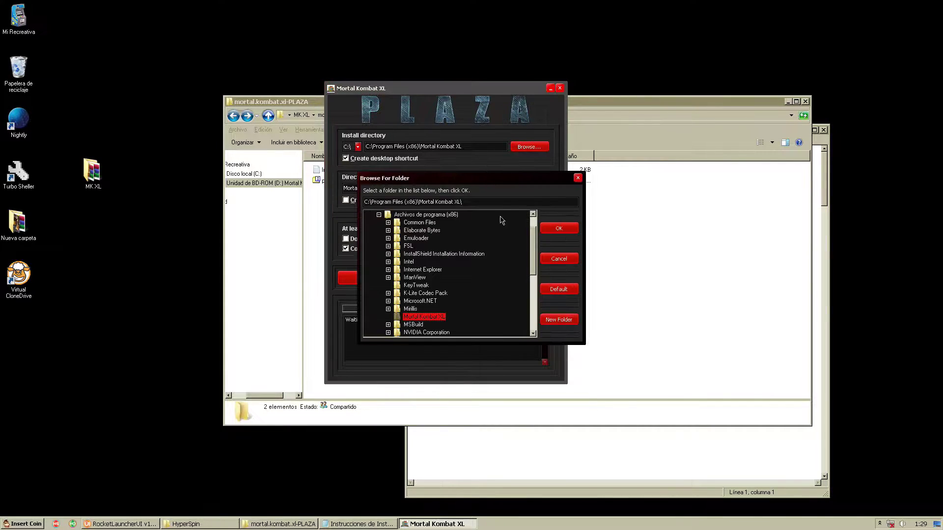
click(379, 215)
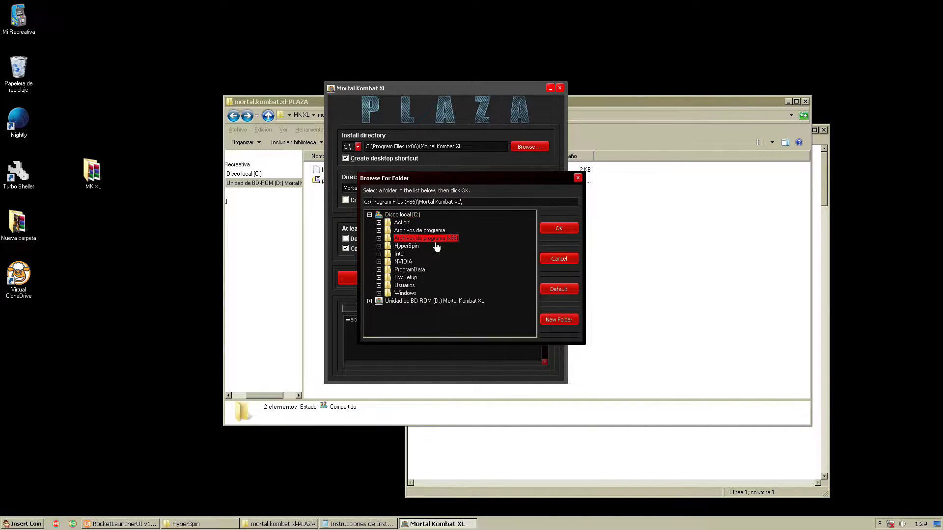
click(379, 246)
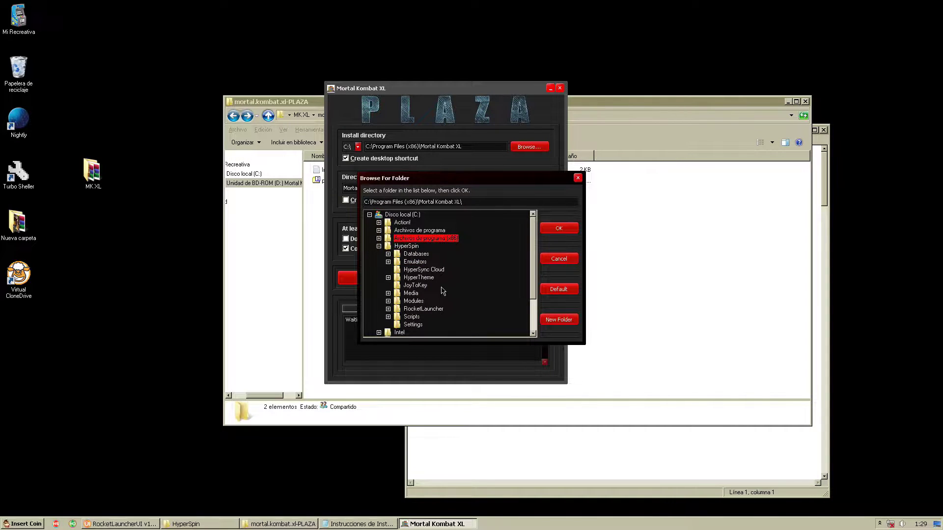
click(406, 264)
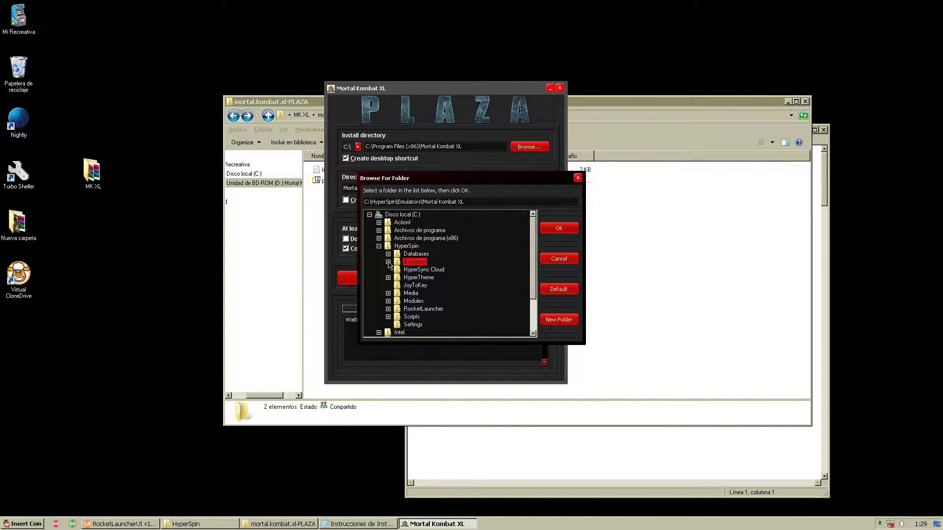
click(388, 262)
double_click(425, 286)
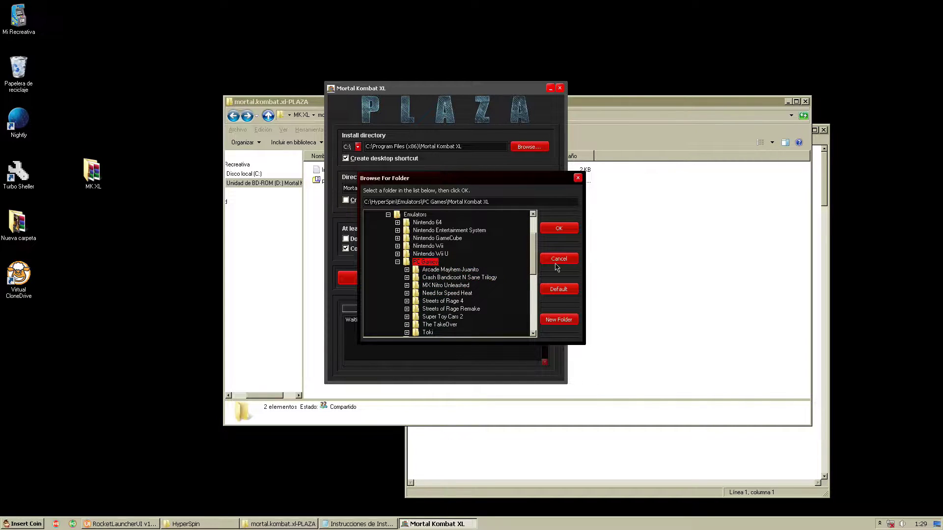
click(555, 230)
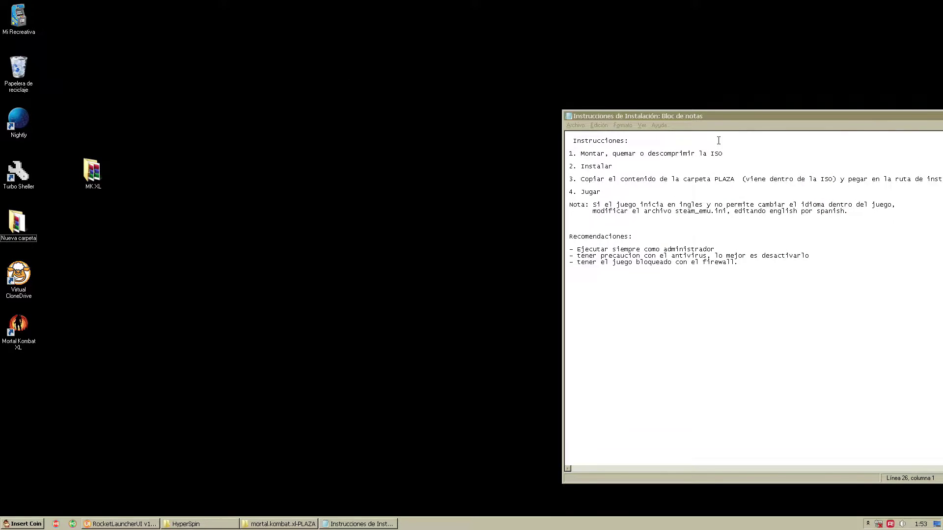
Step: Review the installation instructions on mounting the ISO, copying the PLAZA folder and changing the game language
drag(589, 153, 726, 154)
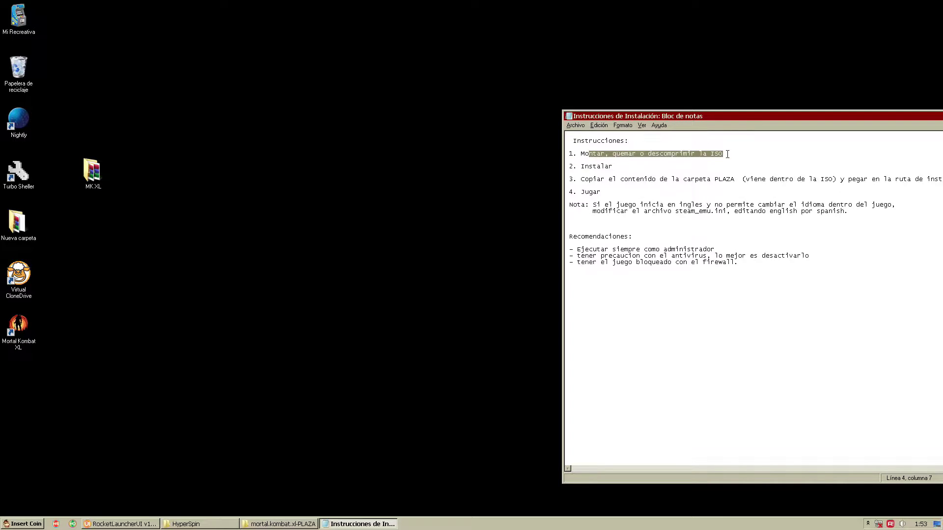
drag(588, 167, 737, 178)
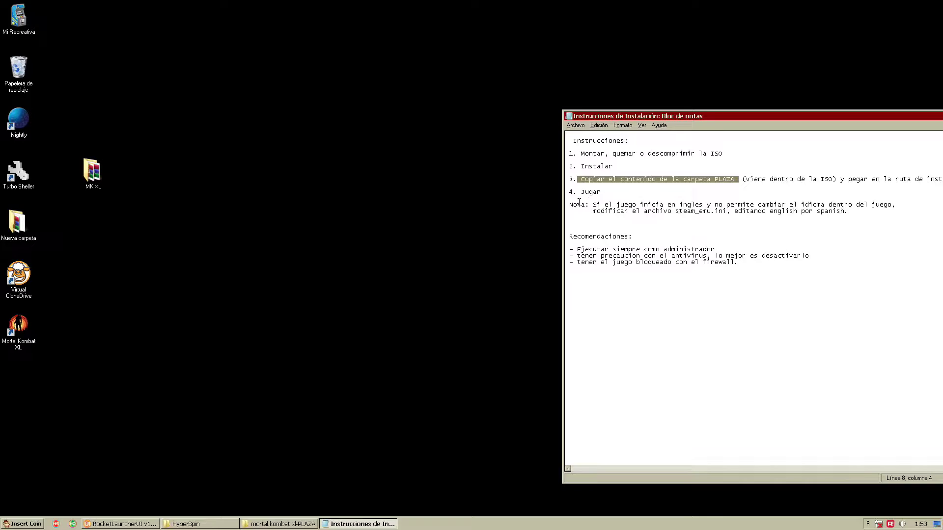
drag(581, 204, 841, 211)
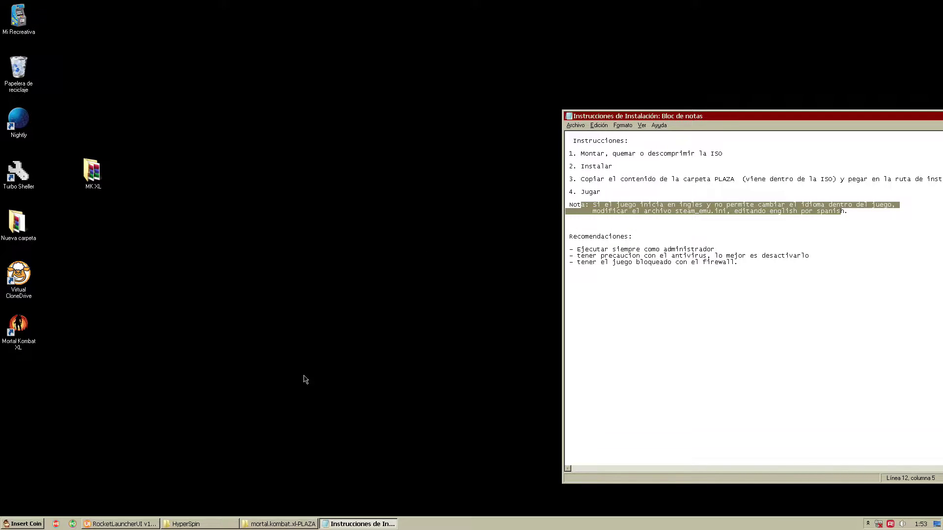
Step: Extract the MKX-updt-22 archive inside the MK XL folder and open the extracted Mortal Kombat X update 22 folder
mouse_move(273, 527)
click(239, 507)
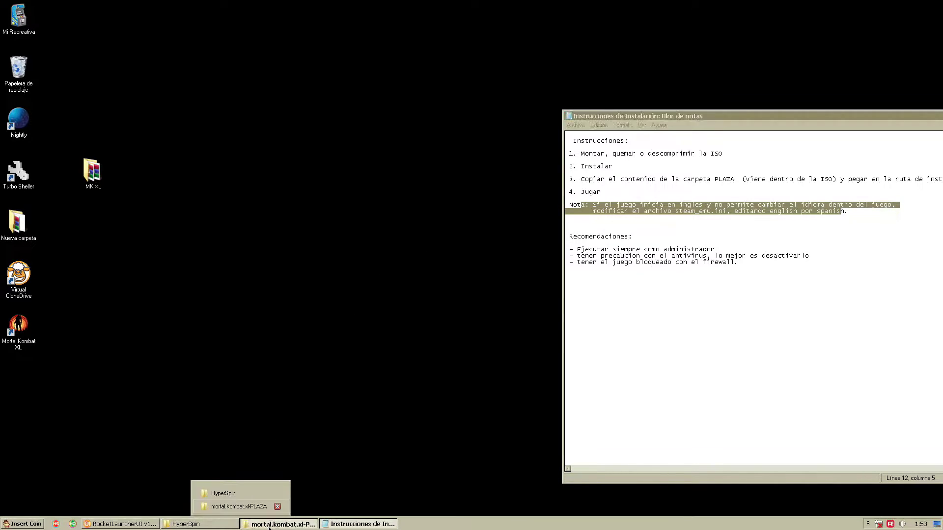
key(BackSpace)
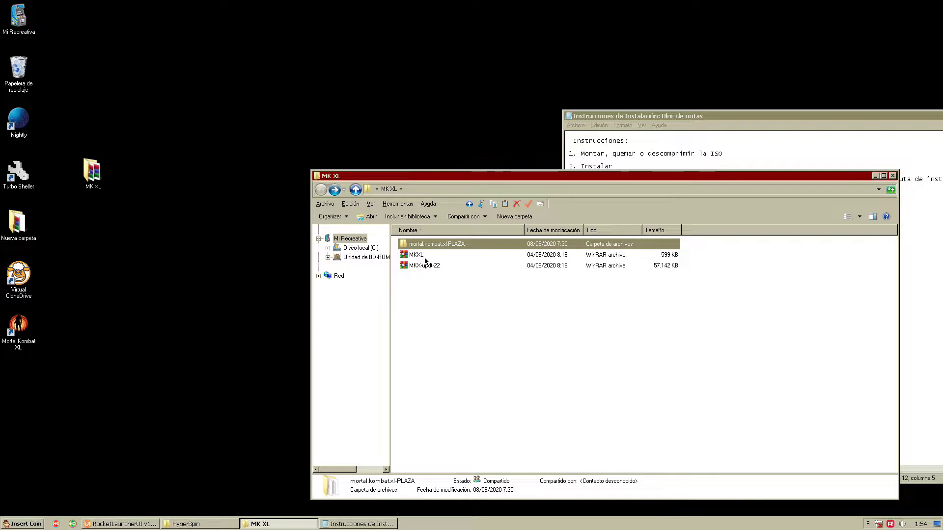
drag(447, 180, 288, 104)
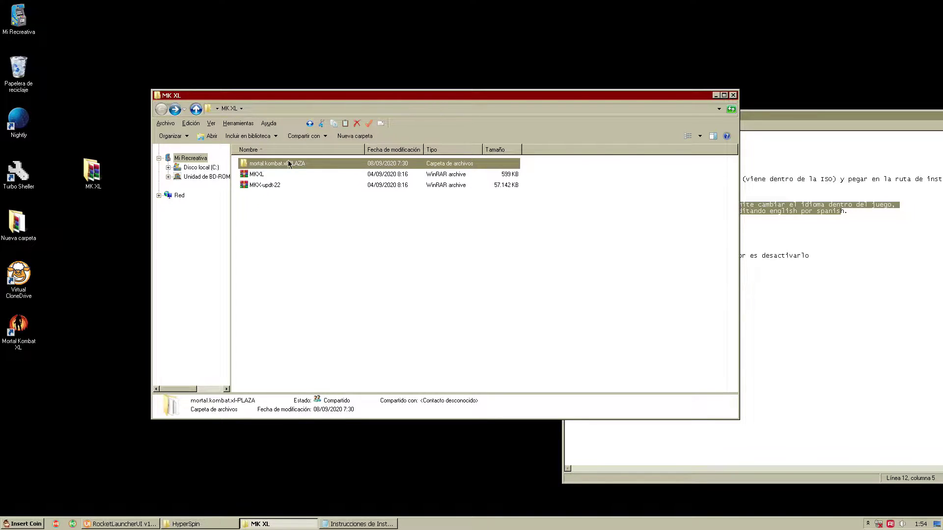
click(265, 186)
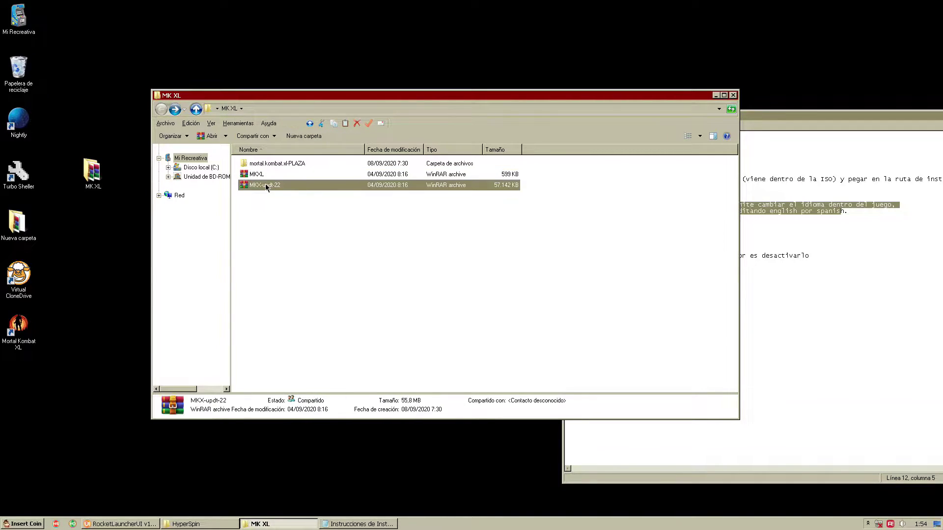
drag(265, 185, 267, 227)
mouse_move(297, 242)
click(394, 249)
double_click(279, 164)
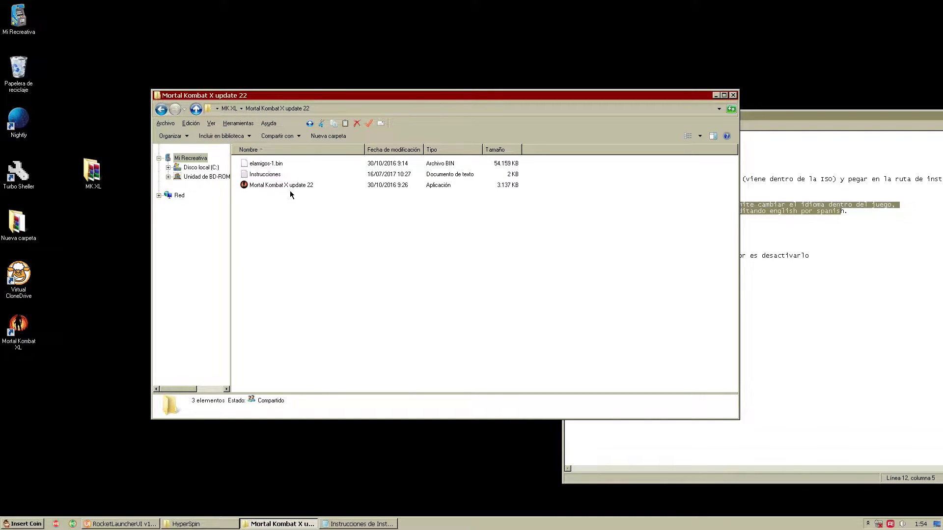
Step: Read the update's Instrucciones file, close it and start the Mortal Kombat X update 22 installer in Español
double_click(268, 174)
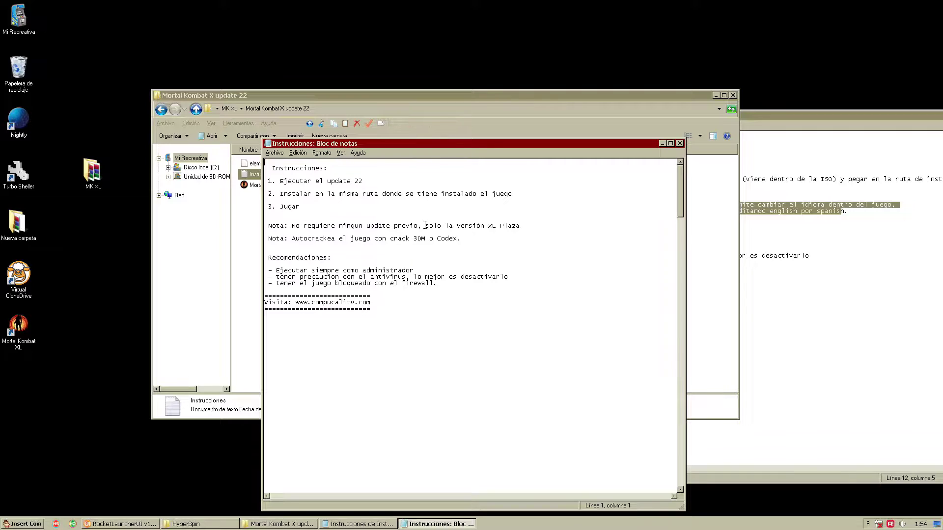
click(680, 143)
double_click(302, 185)
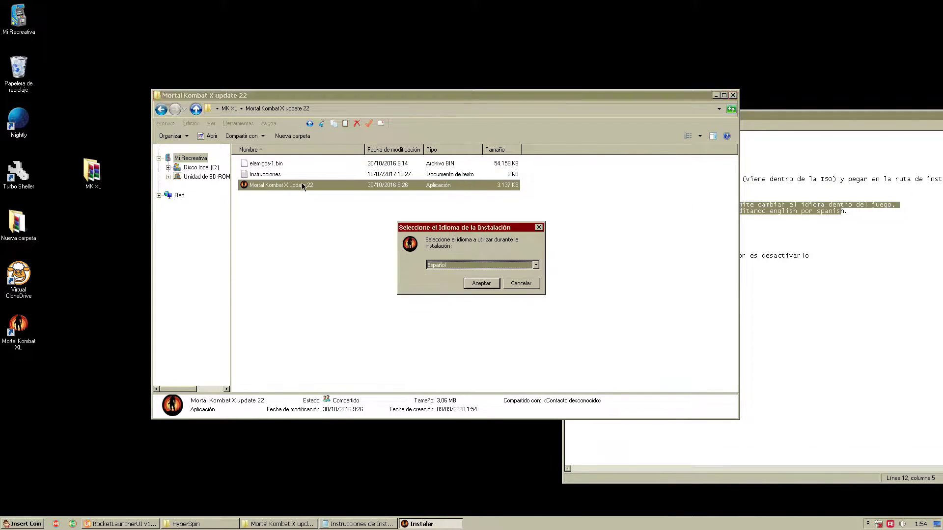
click(483, 285)
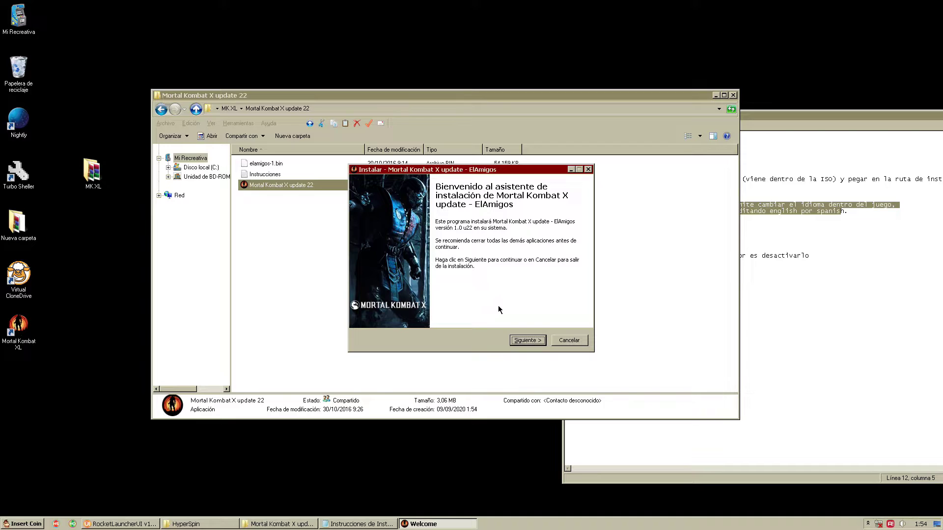
Step: Set the update's destination to the existing folder C:\HyperSpin\Emulators\PC Games\Mortal Kombat XL and agree to install there
click(526, 342)
click(562, 254)
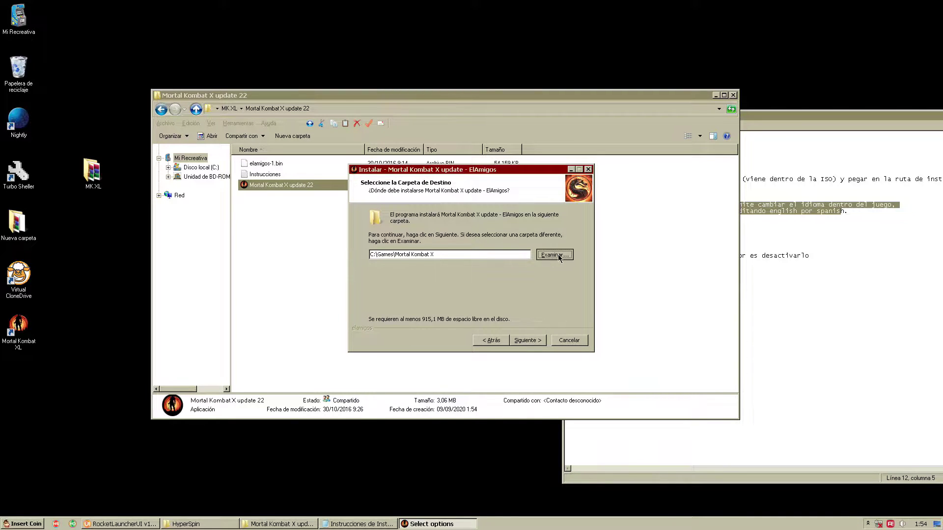
click(410, 247)
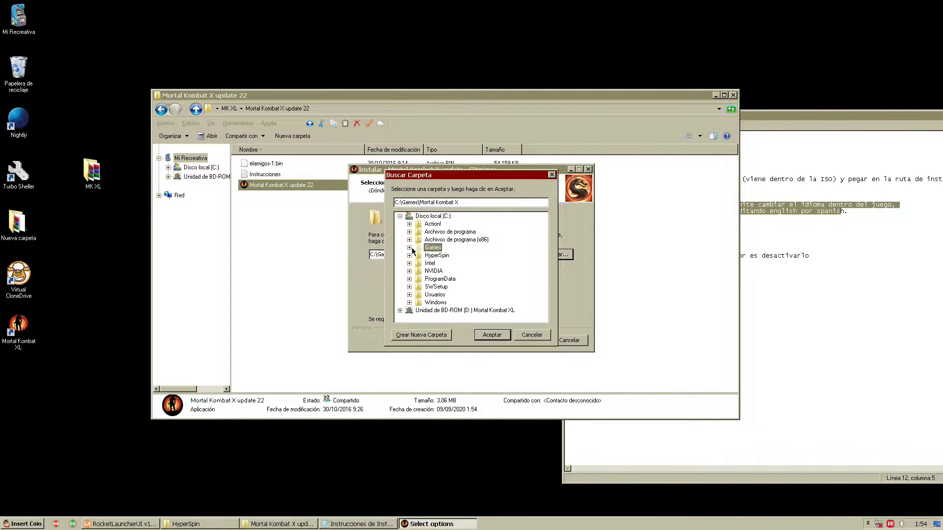
click(409, 256)
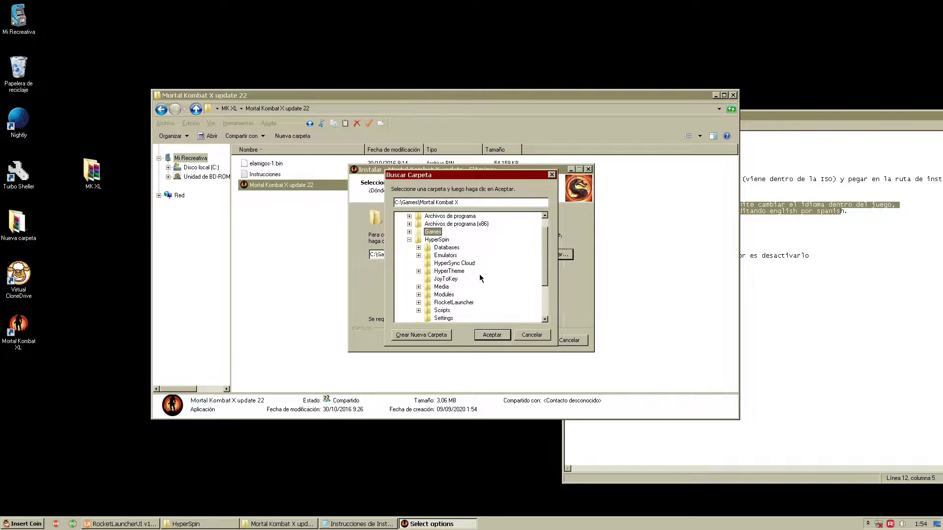
scroll(437, 263, down, 1)
double_click(442, 256)
click(456, 271)
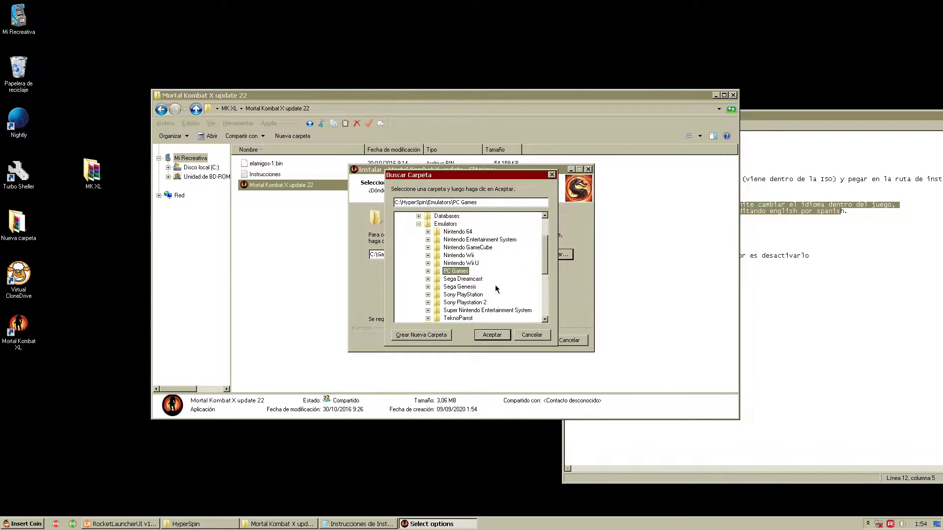
click(428, 271)
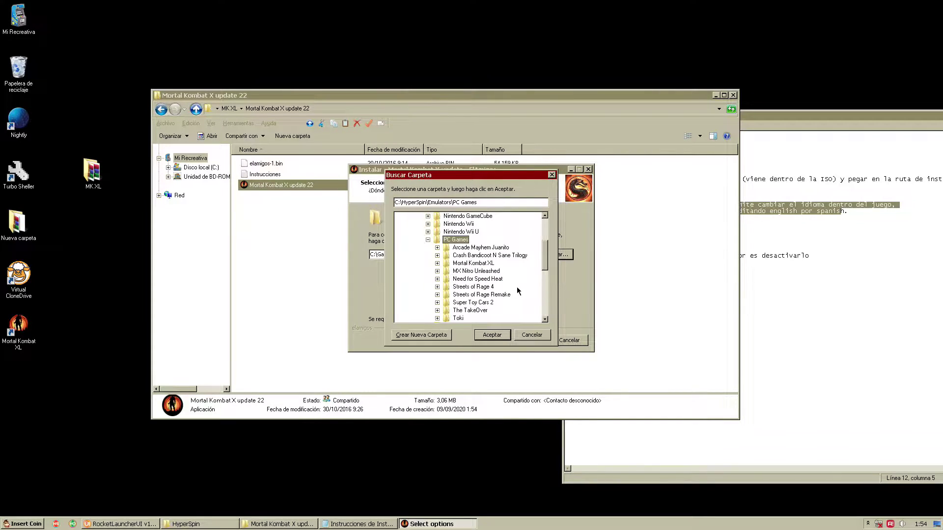
click(487, 265)
click(497, 336)
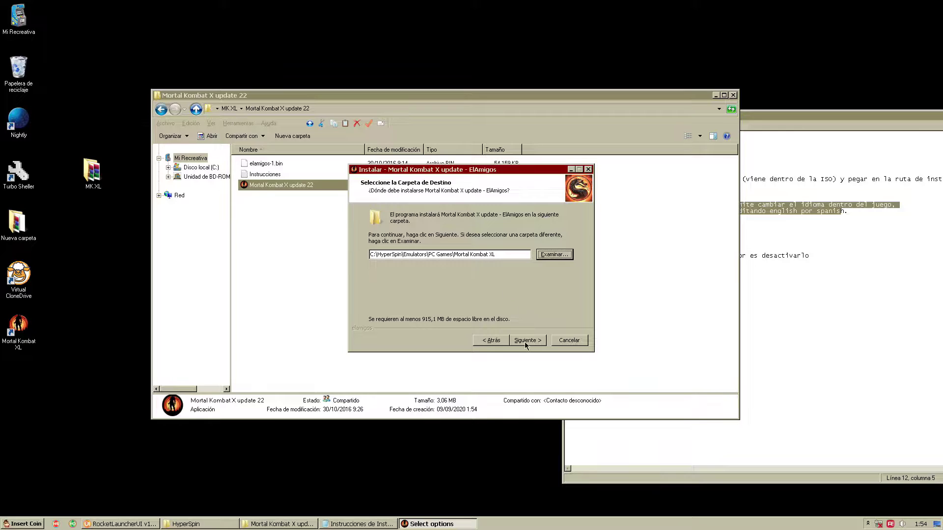
click(525, 341)
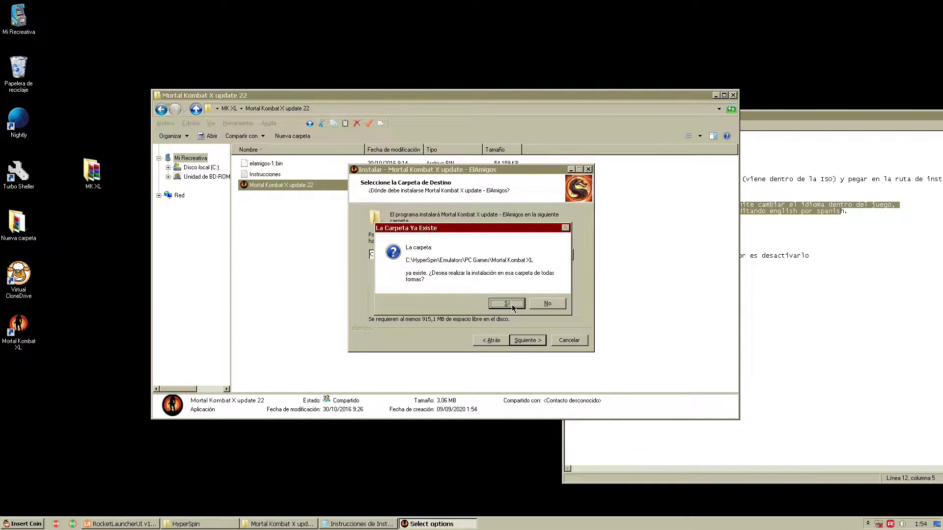
click(507, 305)
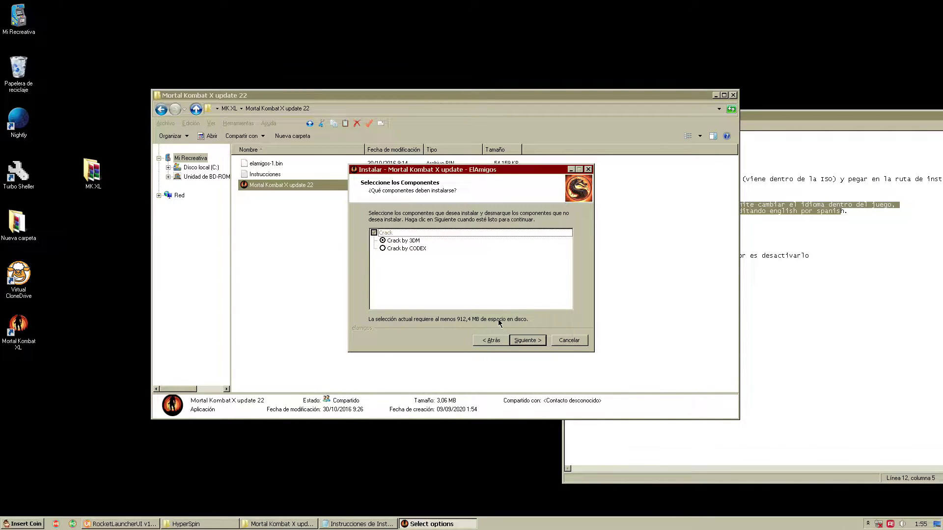
Step: Reopen the update's Instrucciones file, check the note about the 3DM or Codex crack and move the document aside
double_click(272, 176)
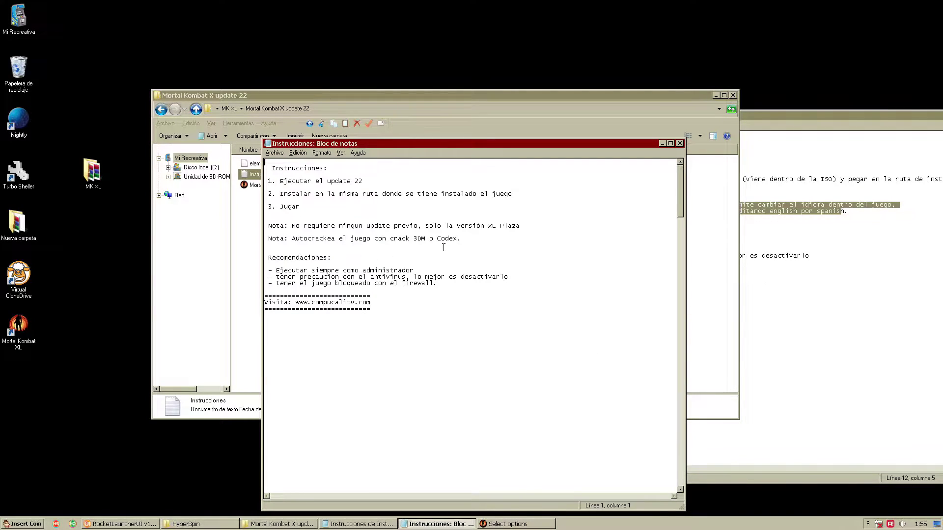
click(404, 238)
key(shift+Home)
drag(452, 145, 733, 148)
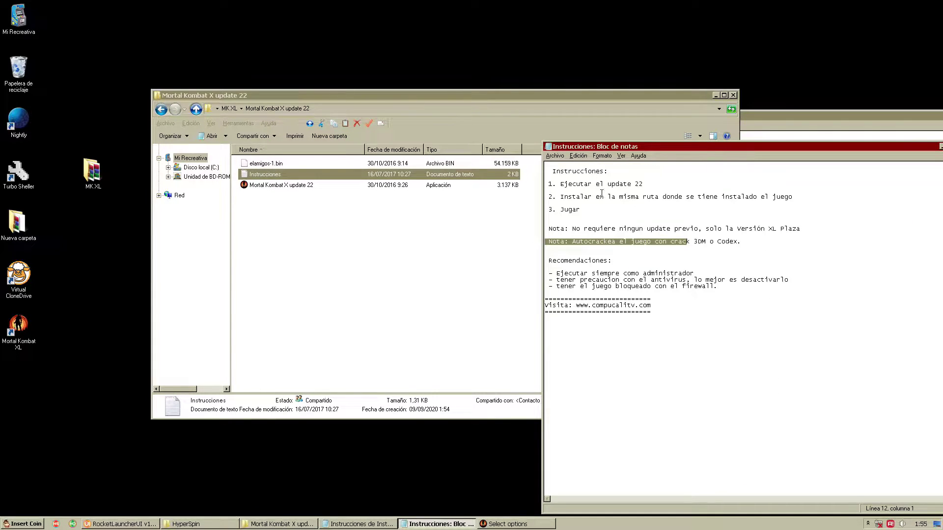
Step: Install the update with the Crack by 3DM component and the default player name, finish the wizard and close the update folder
click(511, 524)
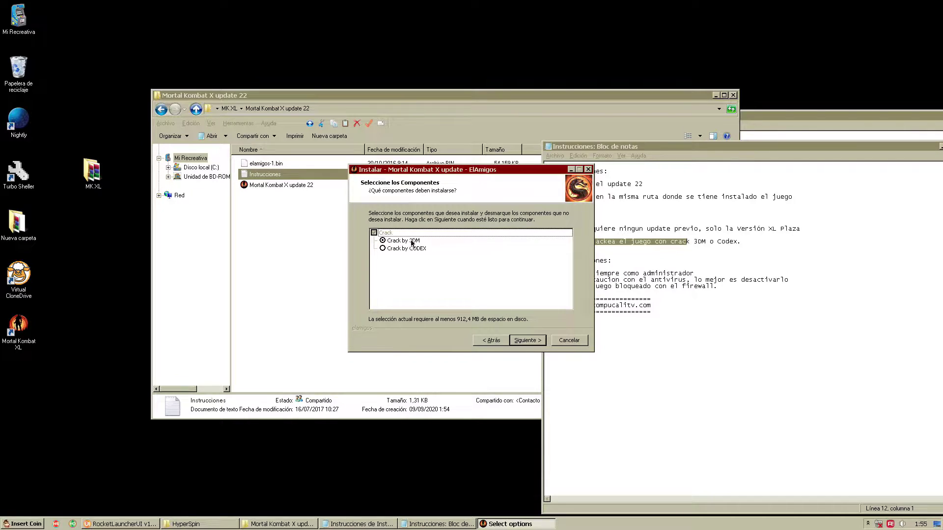
click(533, 341)
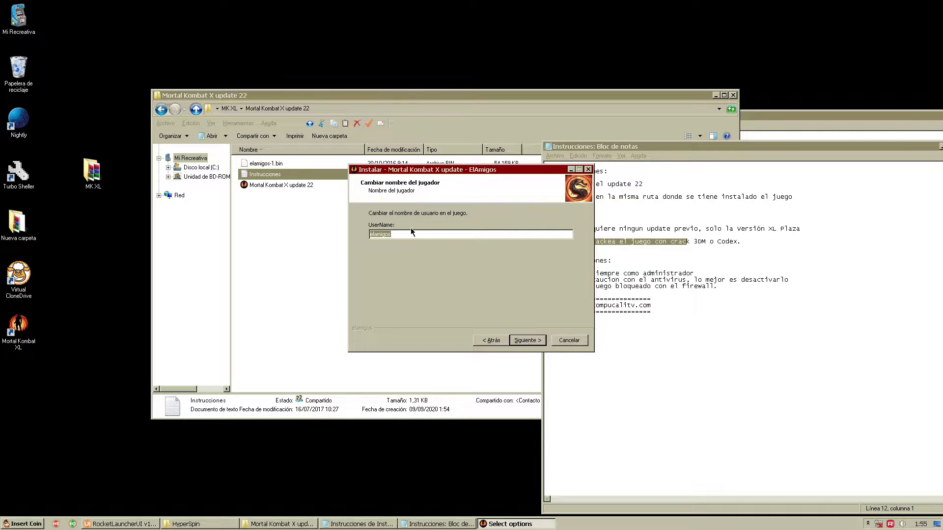
click(523, 342)
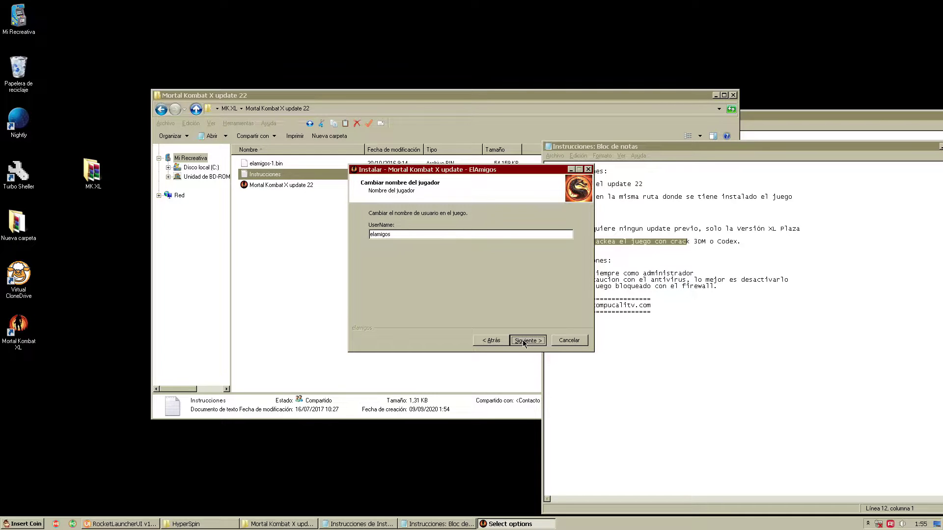
click(524, 341)
click(524, 341)
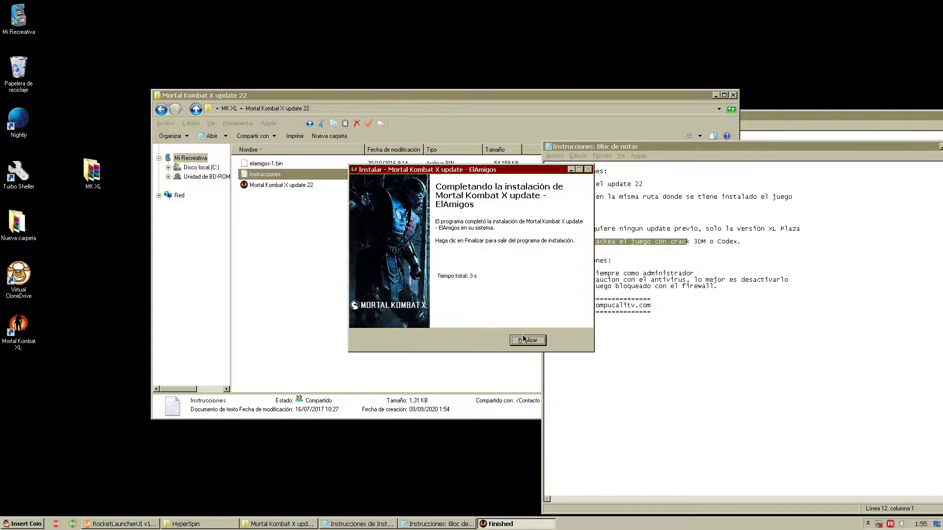
click(537, 343)
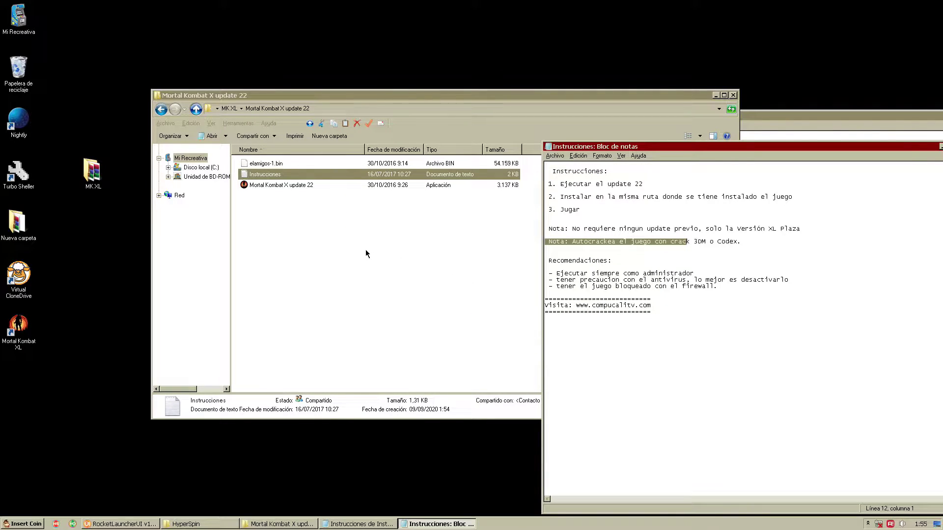
click(735, 96)
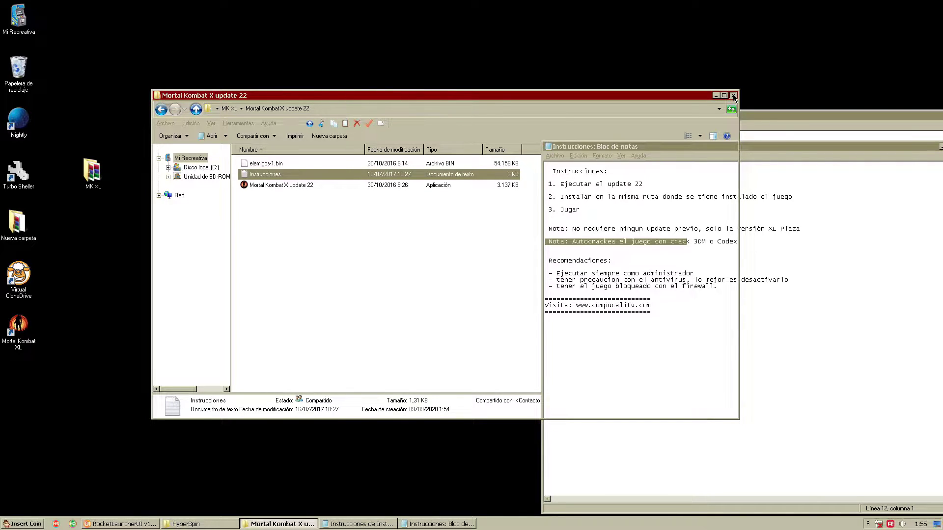
Step: Open the MKXL archive from the desktop's MK XL folder and bring up C:\HyperSpin\Emulators\PC Games\Mortal Kombat XL in the HyperSpin window
click(734, 95)
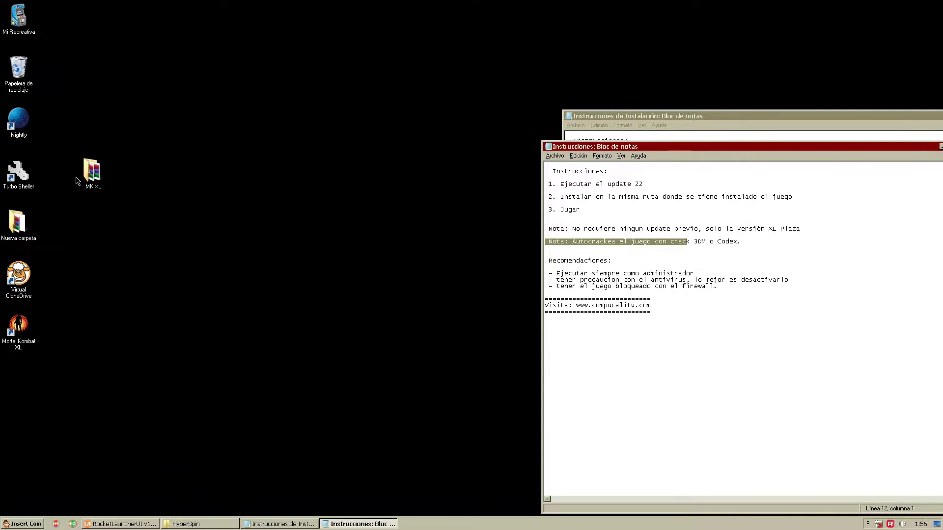
double_click(91, 175)
double_click(262, 191)
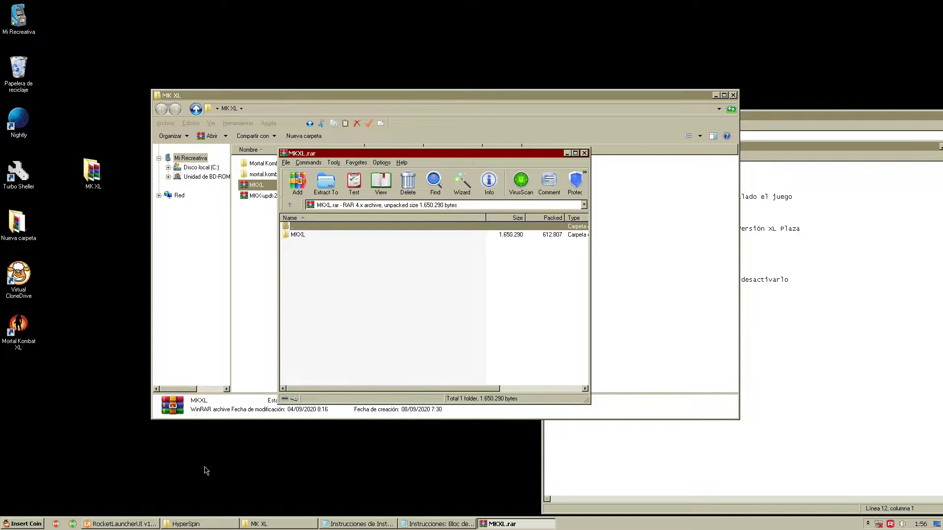
click(212, 521)
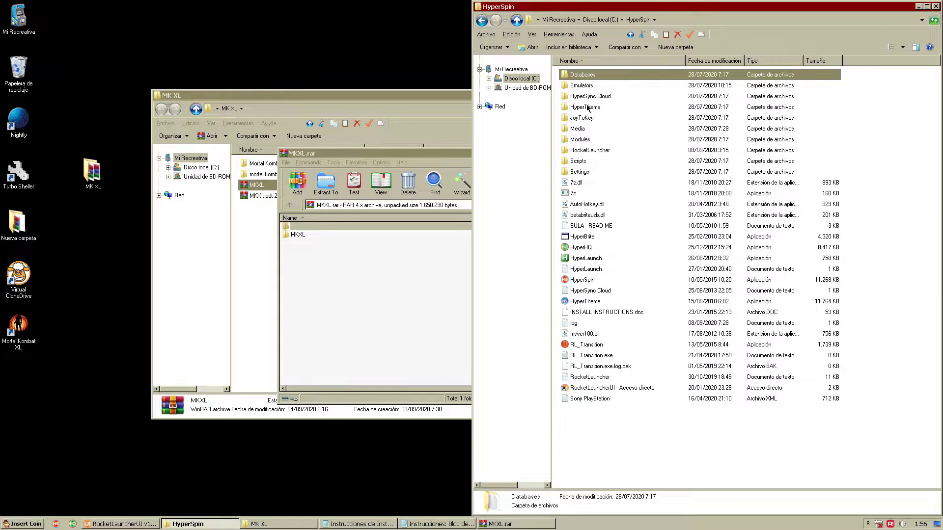
double_click(590, 87)
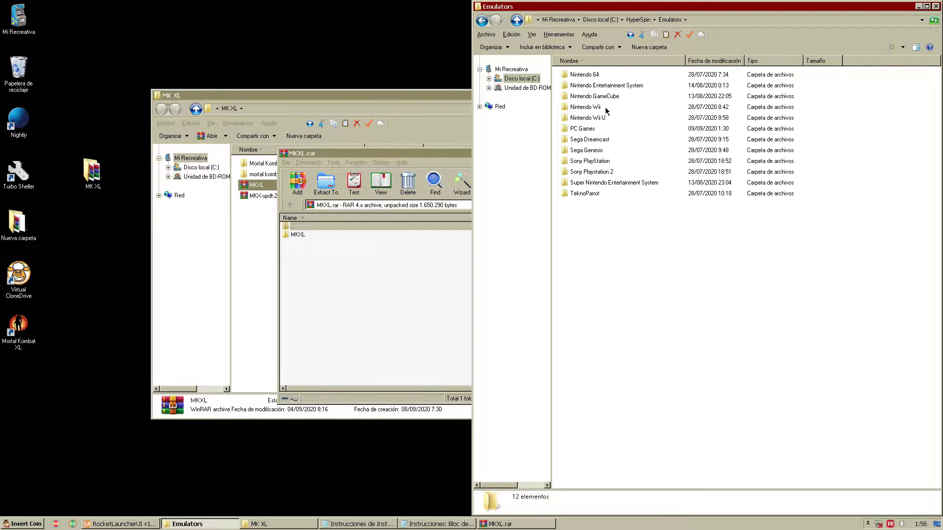
double_click(584, 129)
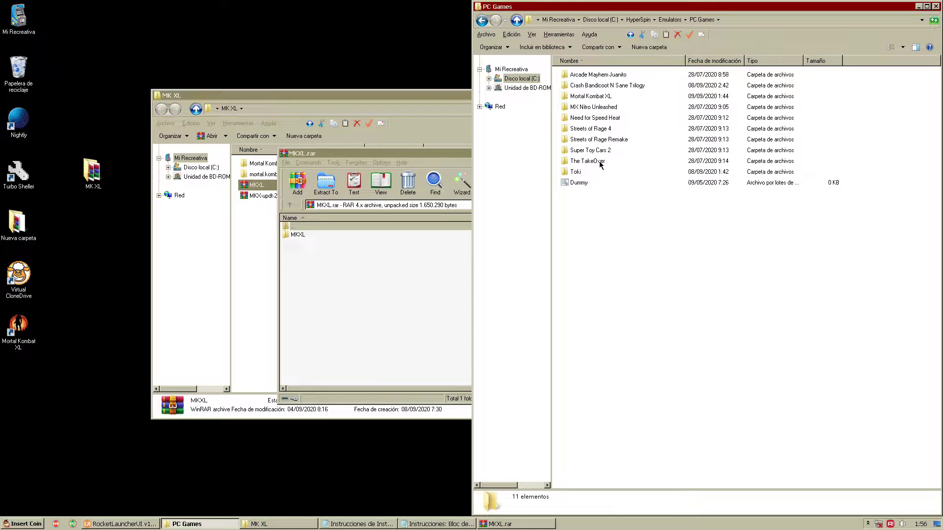
double_click(604, 97)
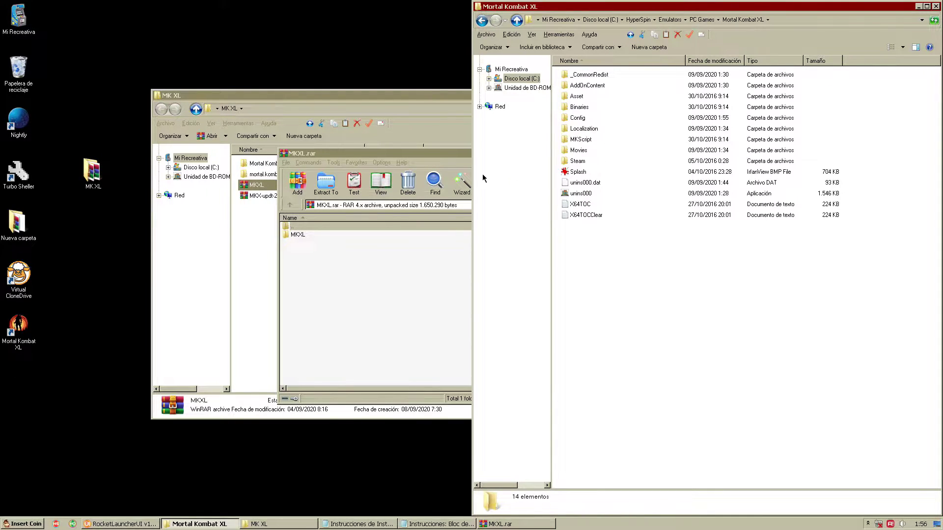
Step: Arrange the game folder and the MKXL.rar window side by side and open the archive's MKXL folder
drag(452, 158, 636, 205)
drag(629, 11, 1, 73)
drag(588, 201, 659, 146)
double_click(572, 227)
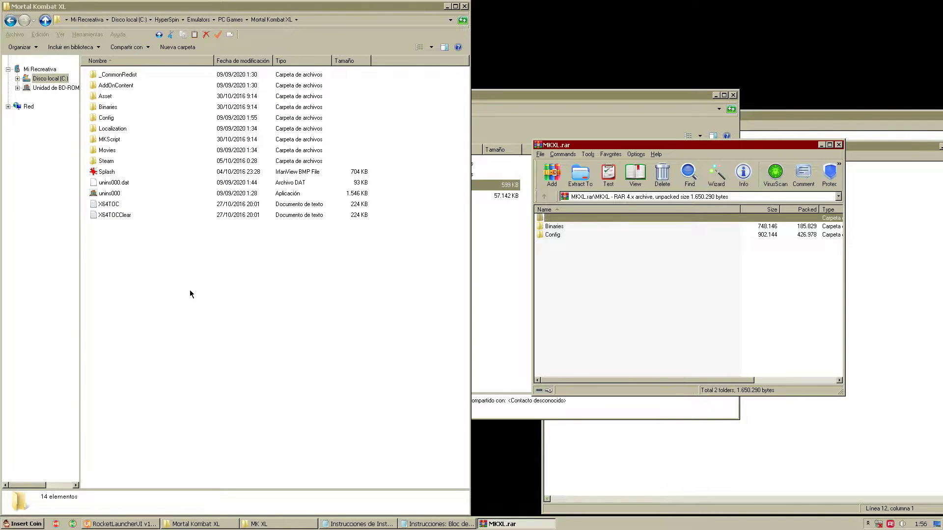
Step: Extract 3dm64.dll, 3DMGAME.ini and steam_api64.dll from the archive's Binaries\Retail folder into the game's Binaries\Retail folder, replacing the existing files
double_click(107, 108)
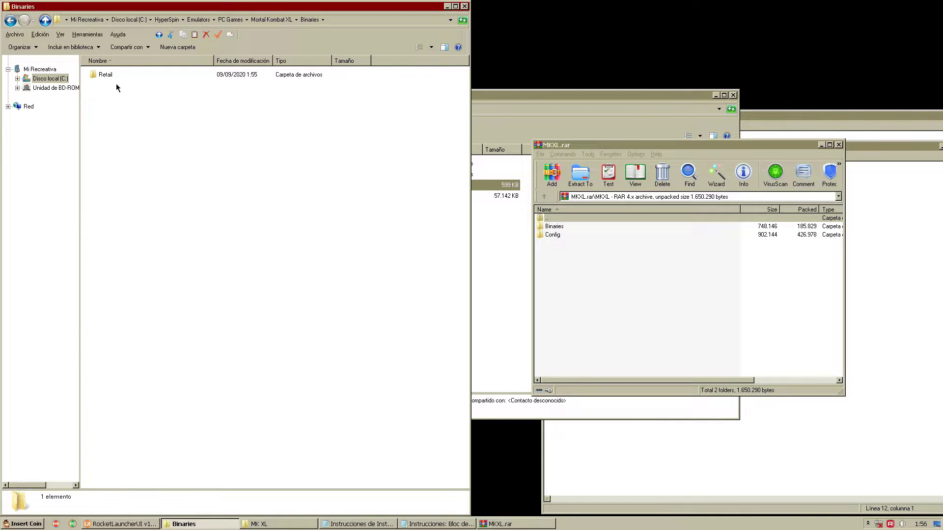
double_click(110, 76)
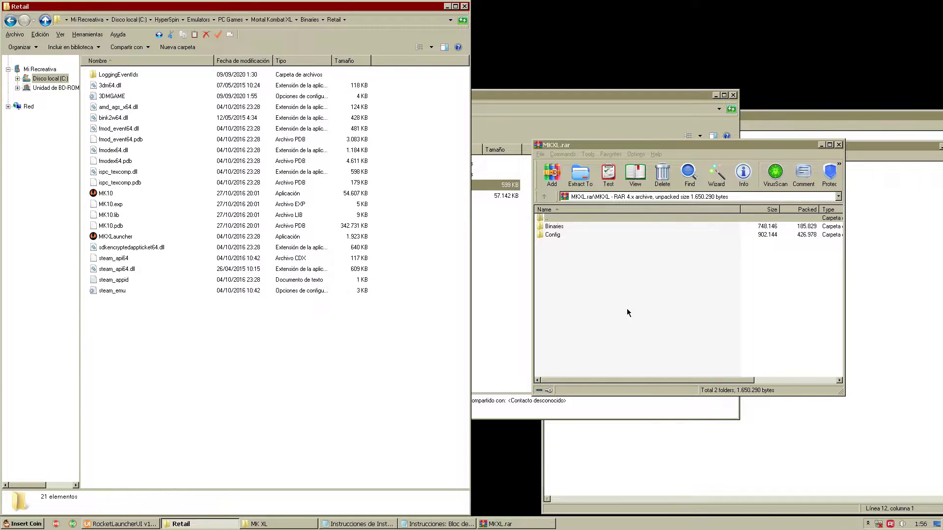
double_click(556, 226)
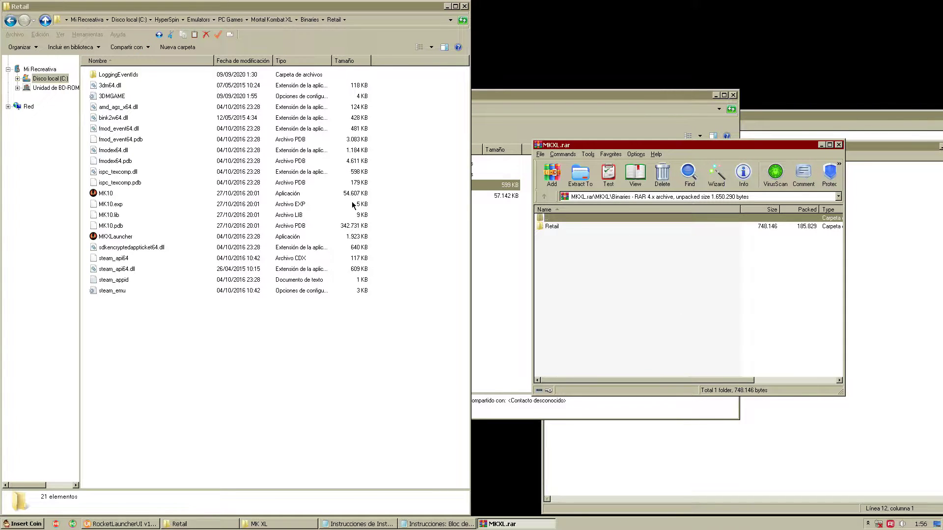
click(189, 145)
key(BackSpace)
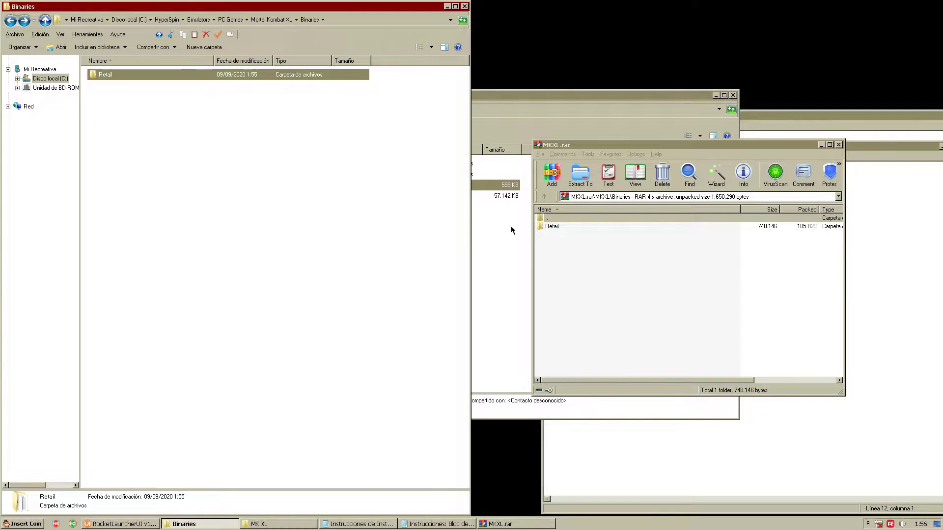
click(551, 228)
double_click(551, 228)
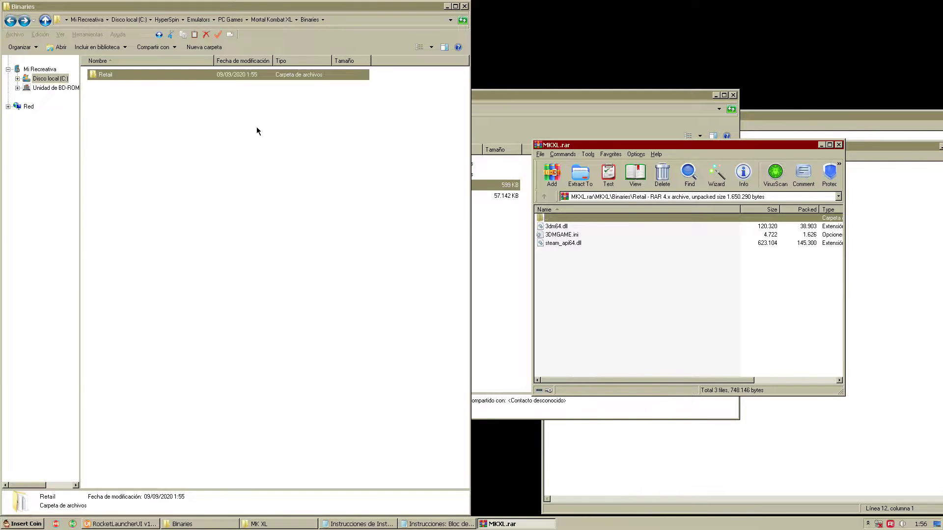
double_click(133, 77)
drag(648, 311, 253, 346)
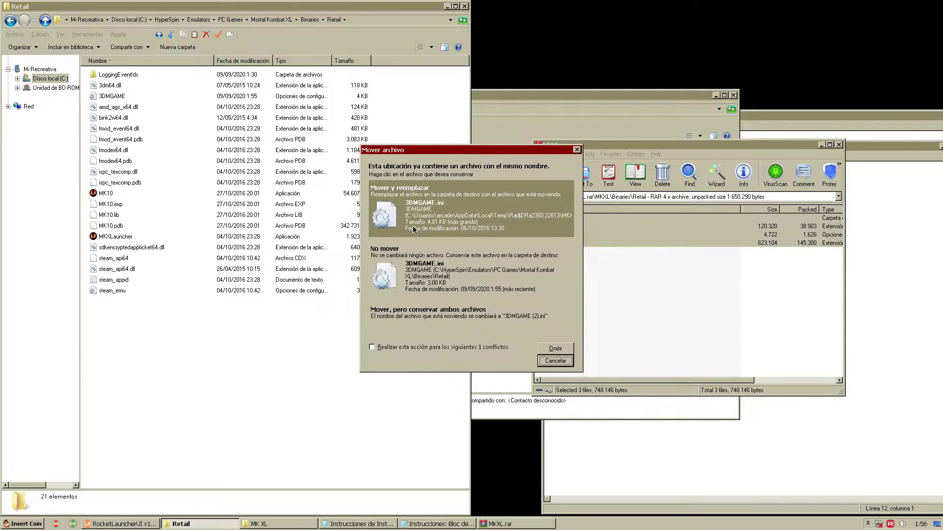
click(412, 227)
click(413, 227)
click(412, 227)
Step: Extract Coalesced.ini from the archive's Config folder into the game's Config folder, replacing the existing file
click(634, 292)
key(BackSpace)
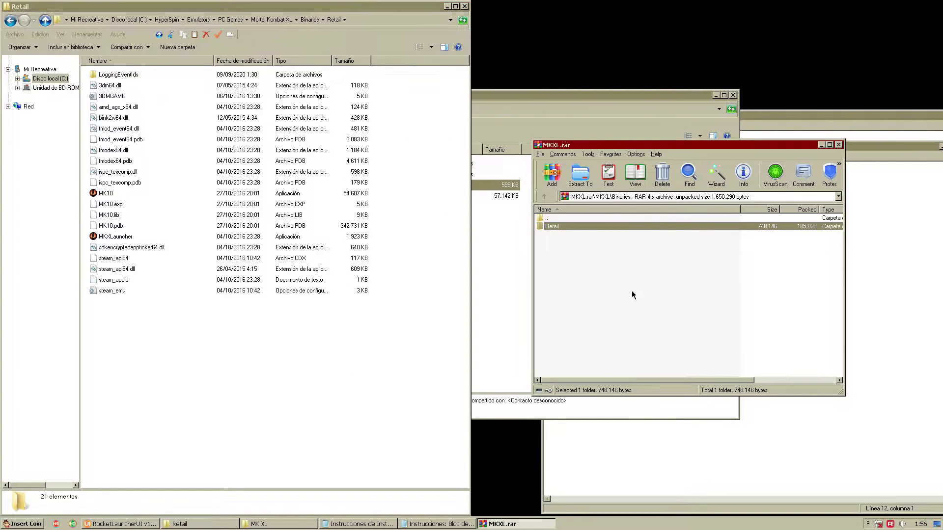
key(BackSpace)
double_click(558, 235)
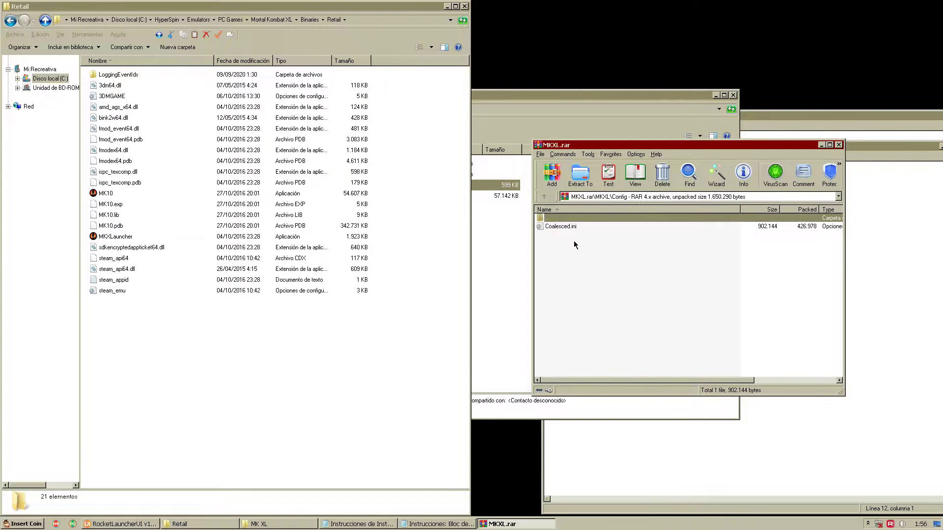
click(298, 246)
key(BackSpace)
key(BackSpace)
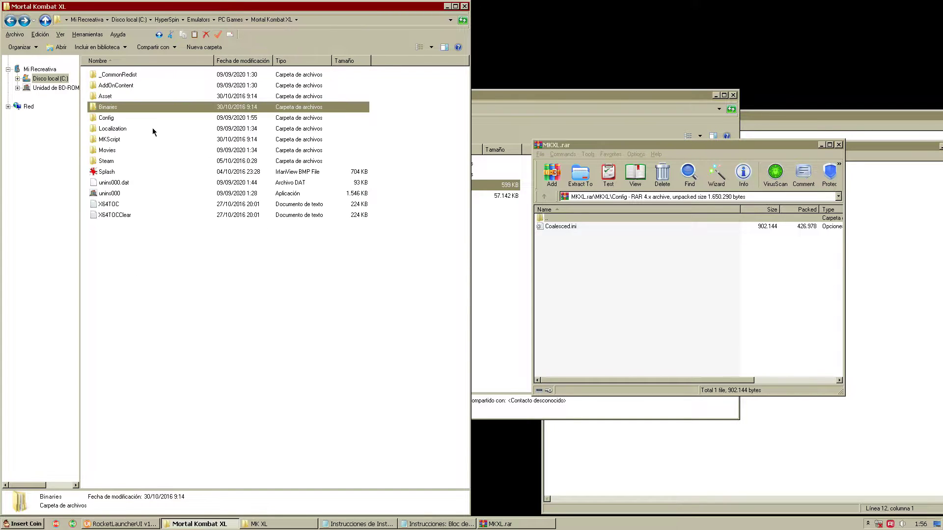
double_click(126, 119)
drag(567, 231, 311, 251)
click(450, 222)
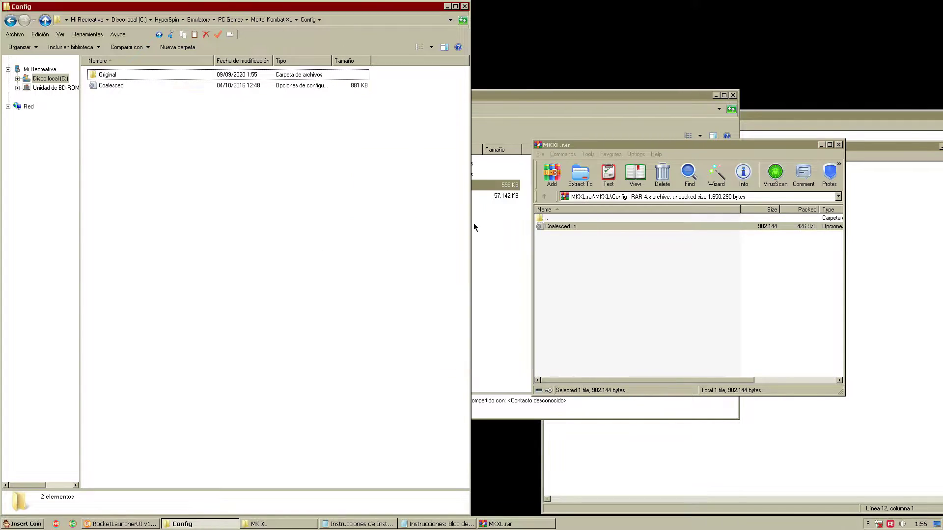
Step: Close the archive, the MK XL folder and the update's Instrucciones note, then return the game window to PC Games and move it off the desktop shortcuts
click(838, 144)
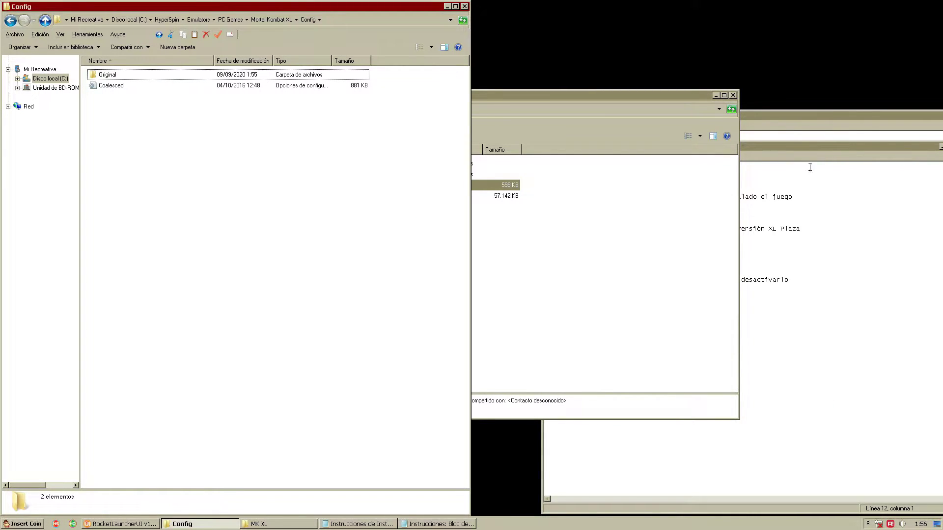
click(564, 139)
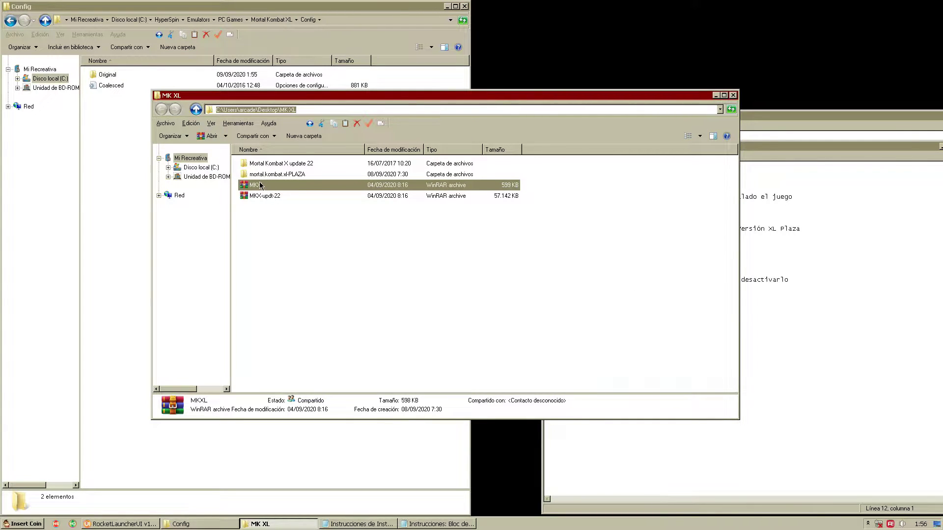
click(733, 95)
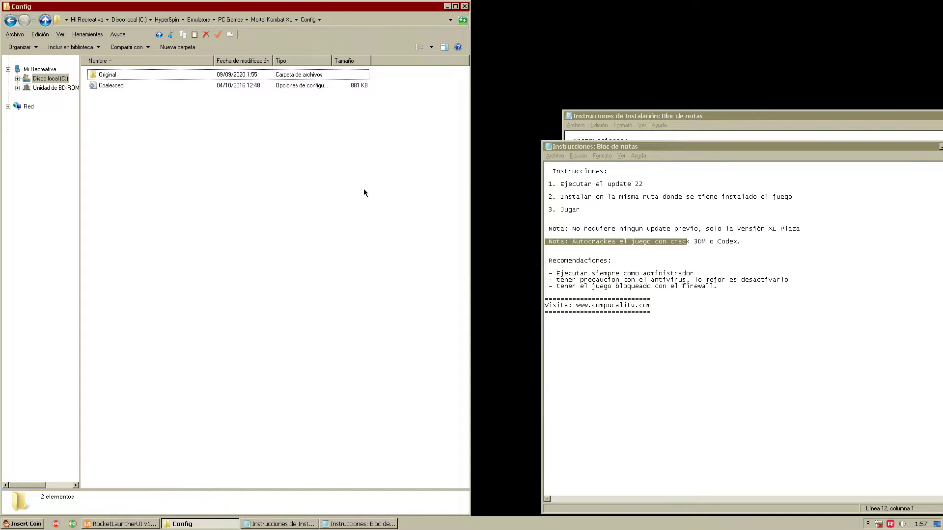
key(BackSpace)
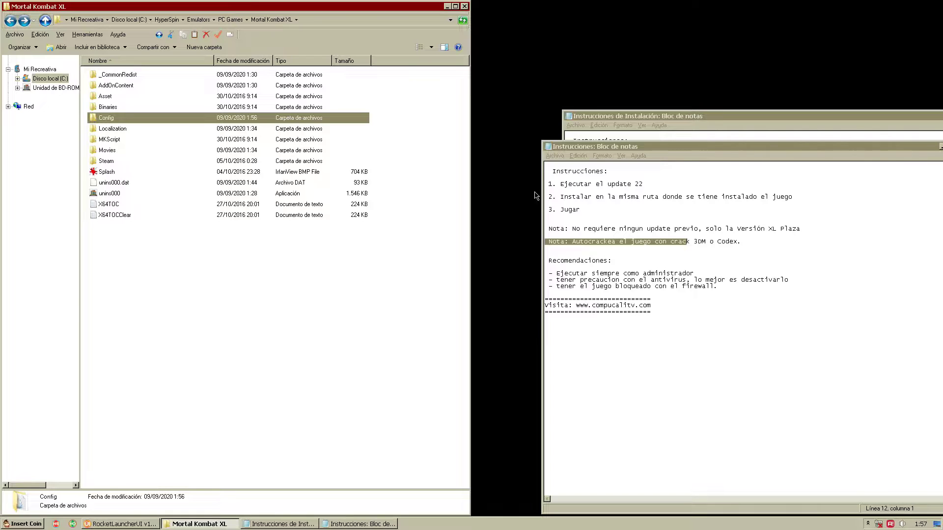
double_click(548, 146)
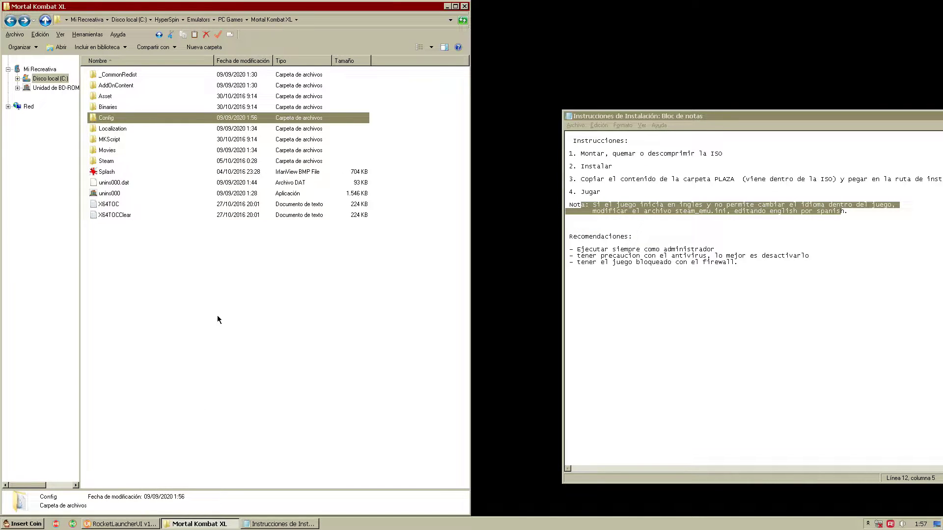
key(BackSpace)
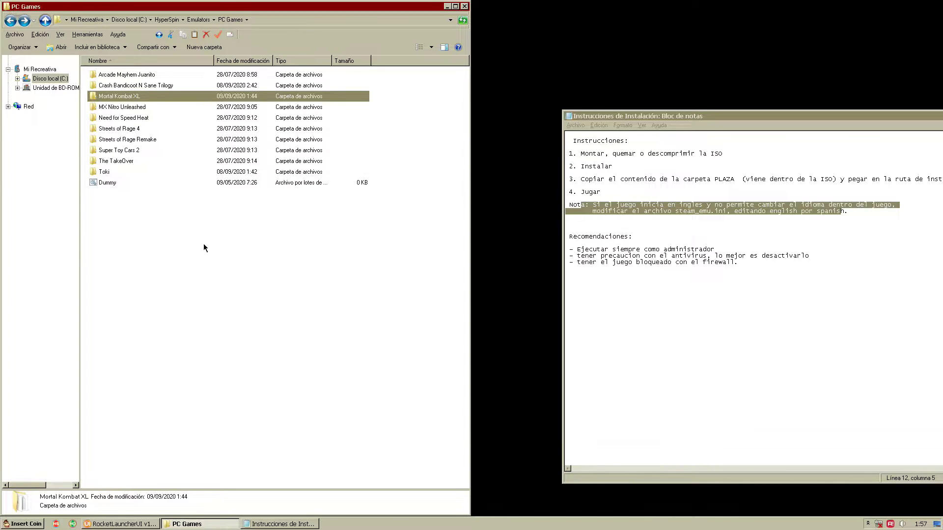
drag(108, 8, 297, 36)
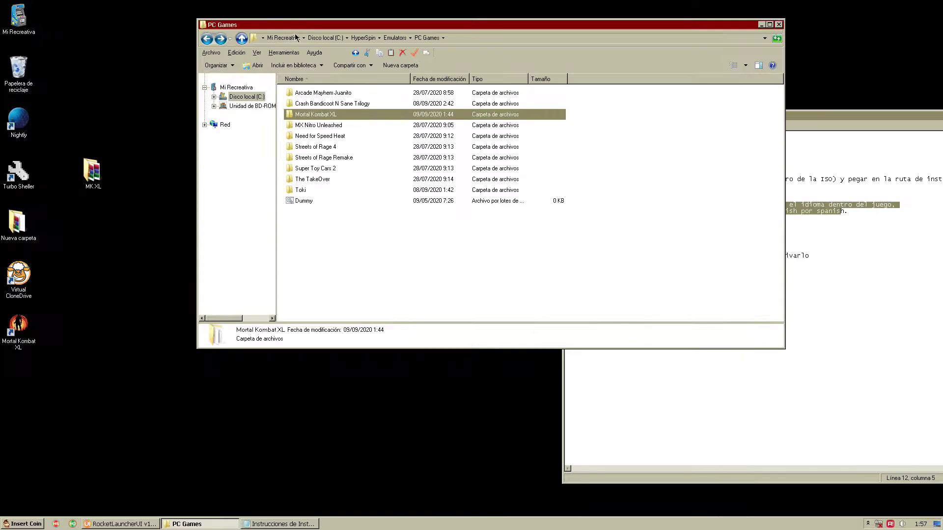
Step: Try to launch the game from the Mortal Kombat XL desktop shortcut and dismiss the system message
click(19, 325)
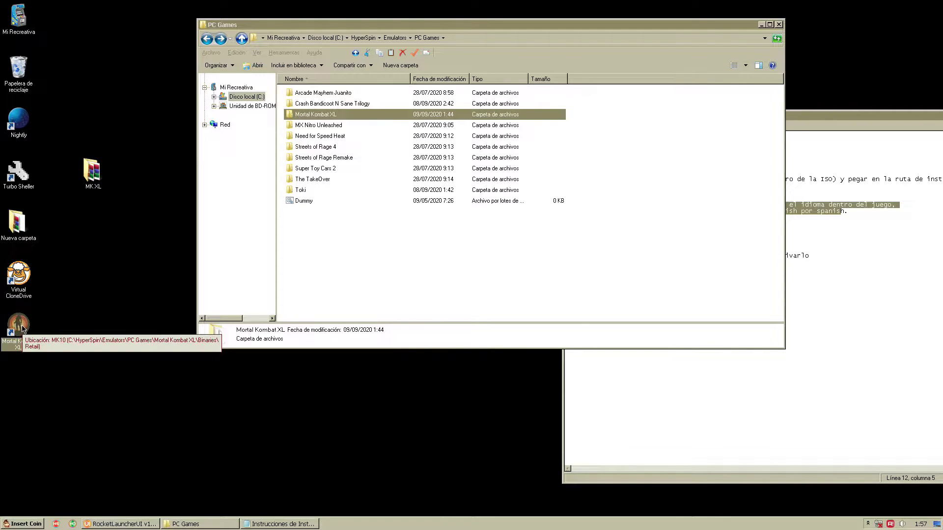
double_click(23, 329)
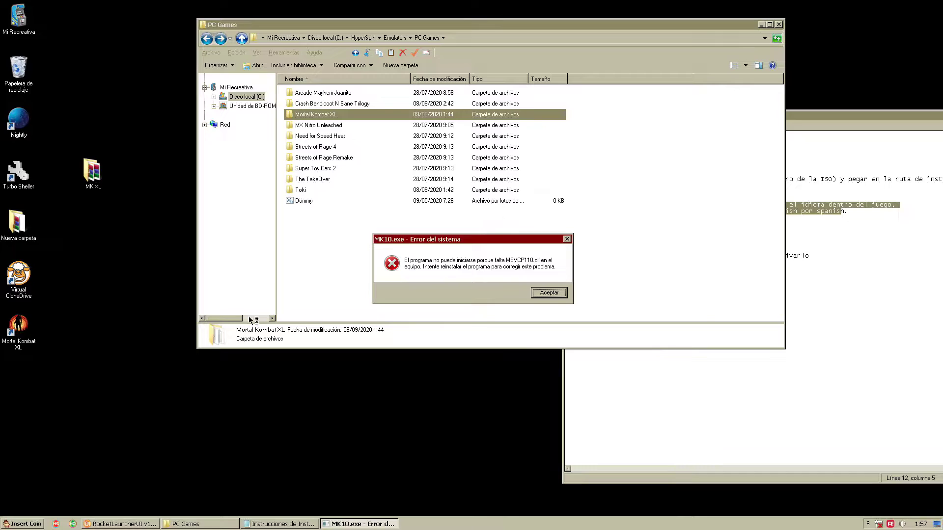
click(546, 295)
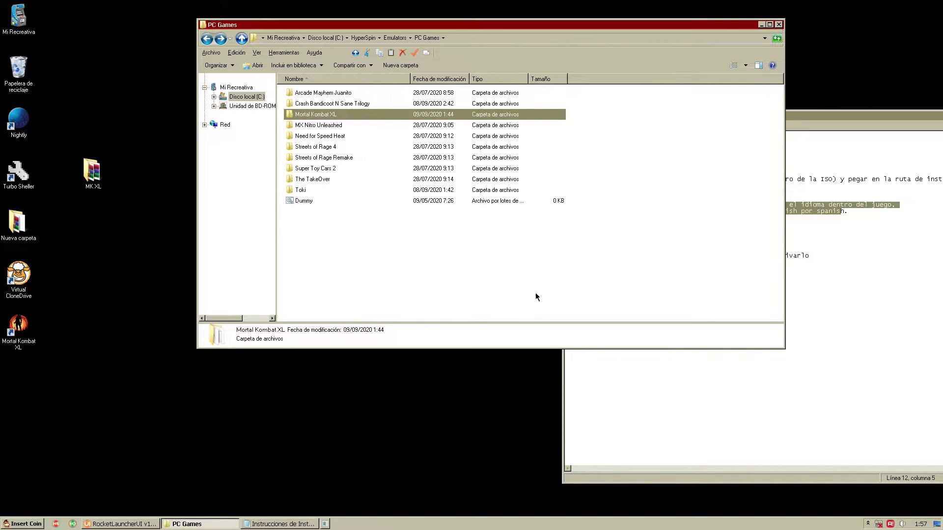
click(702, 389)
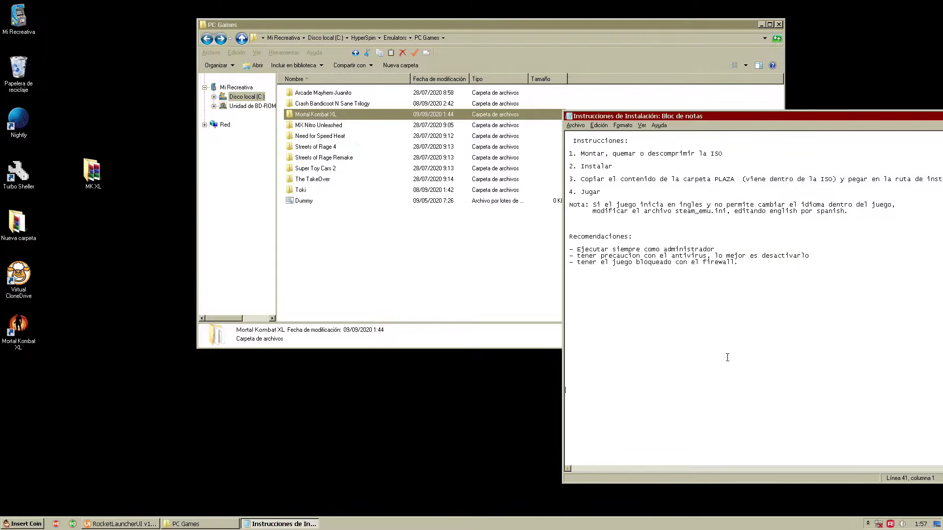
Step: Install the Visual C++ 2012 x86 redistributable from the game's _CommonRedist\vcredist\2012 folder, accepting its license terms, and close the setup
double_click(343, 115)
click(325, 94)
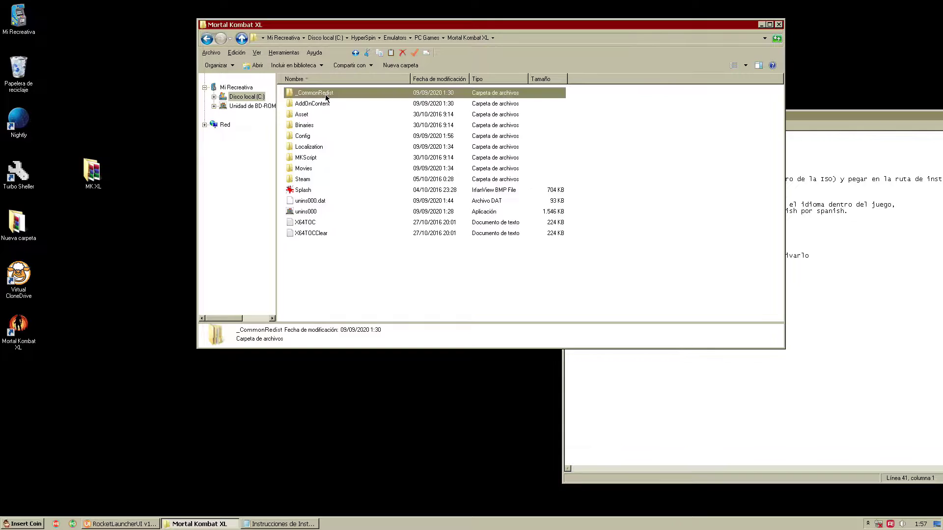
double_click(326, 95)
click(309, 106)
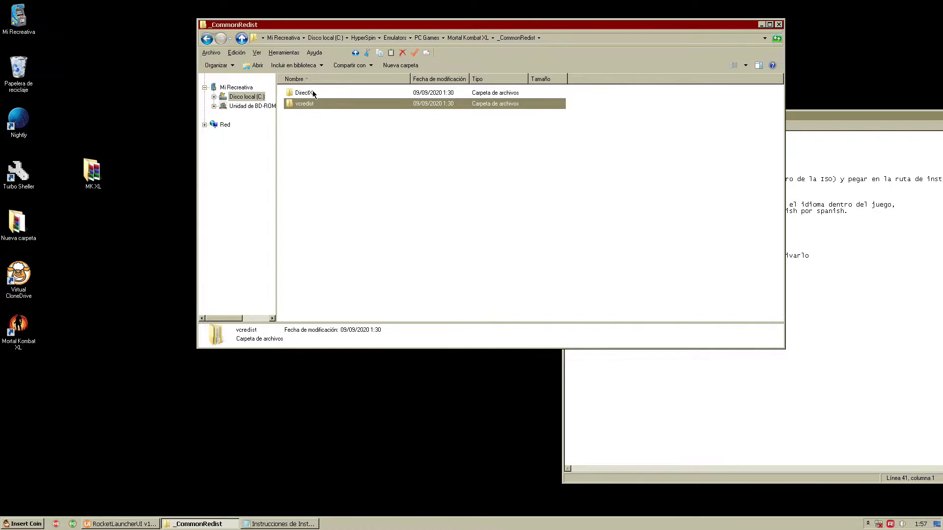
double_click(306, 104)
double_click(313, 94)
double_click(318, 114)
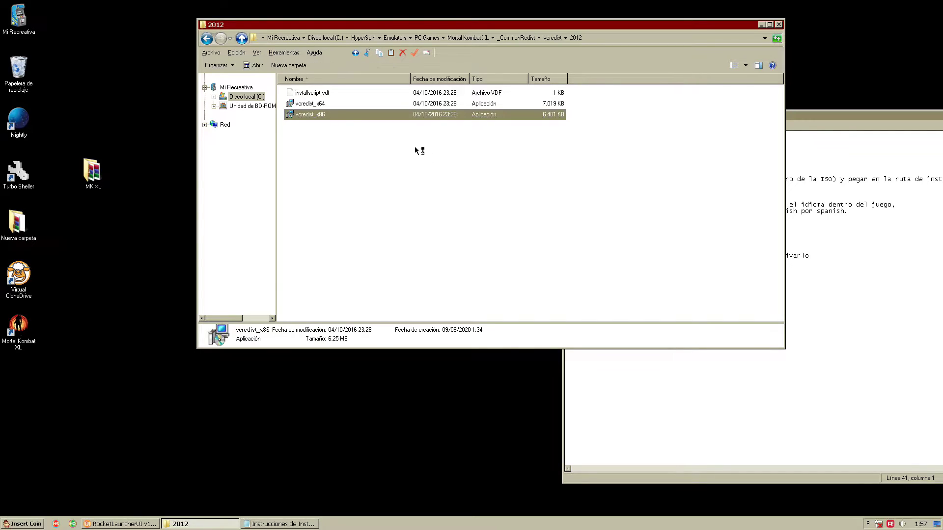
click(406, 306)
click(521, 320)
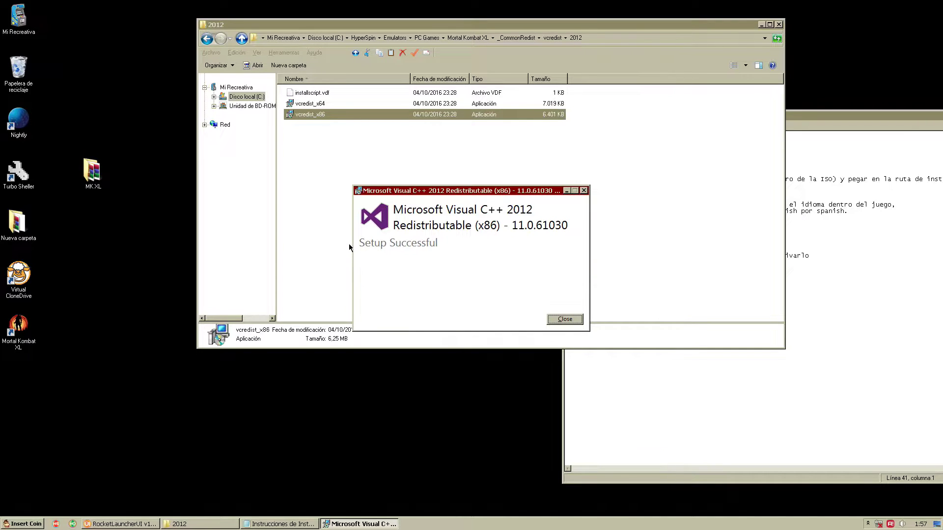
click(565, 319)
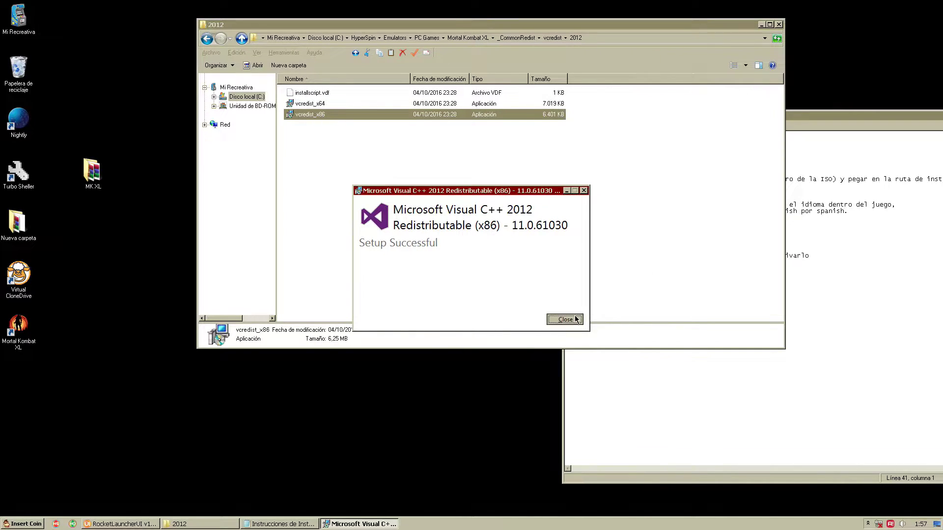
Step: Install the Visual C++ 2012 x64 redistributable from the same folder, accepting its license terms
double_click(325, 102)
click(428, 303)
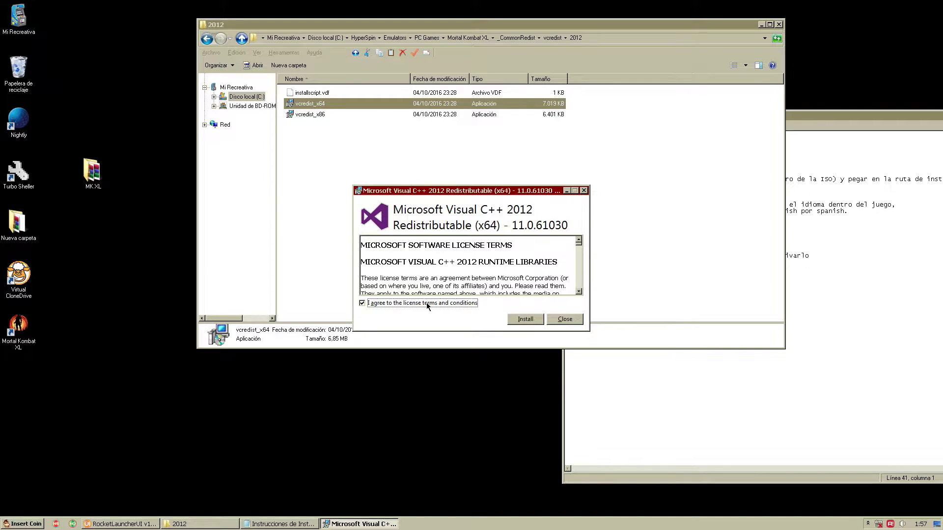
click(512, 320)
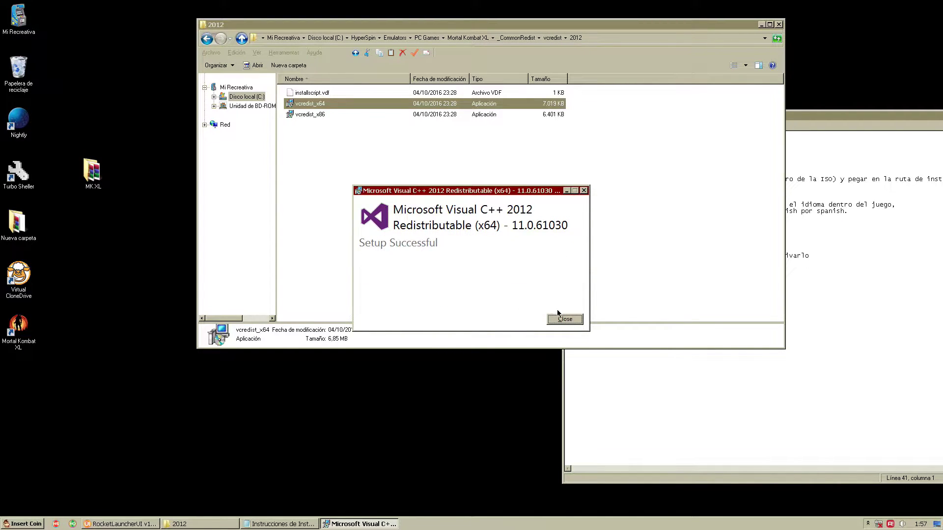
Step: Close the finished x64 redistributable setup, launch Mortal Kombat XL from its desktop shortcut and continue past the title screen
click(560, 319)
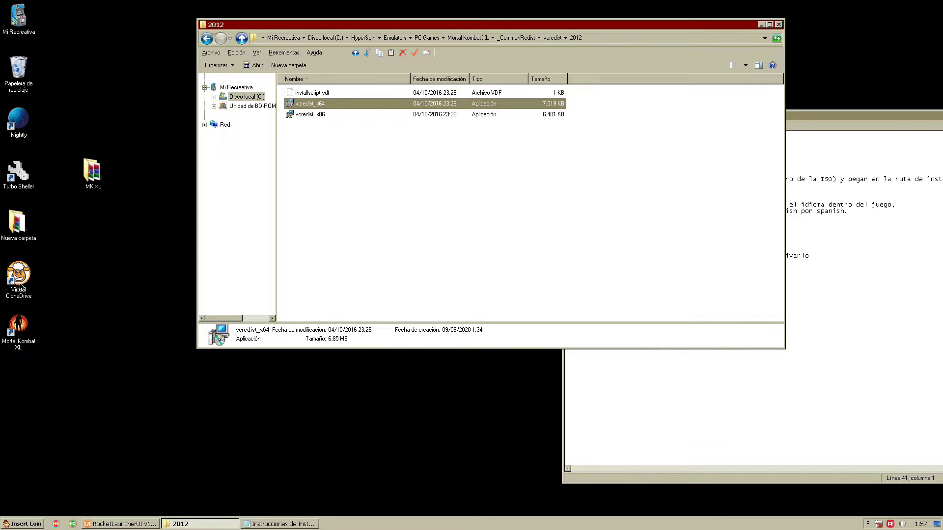
double_click(14, 325)
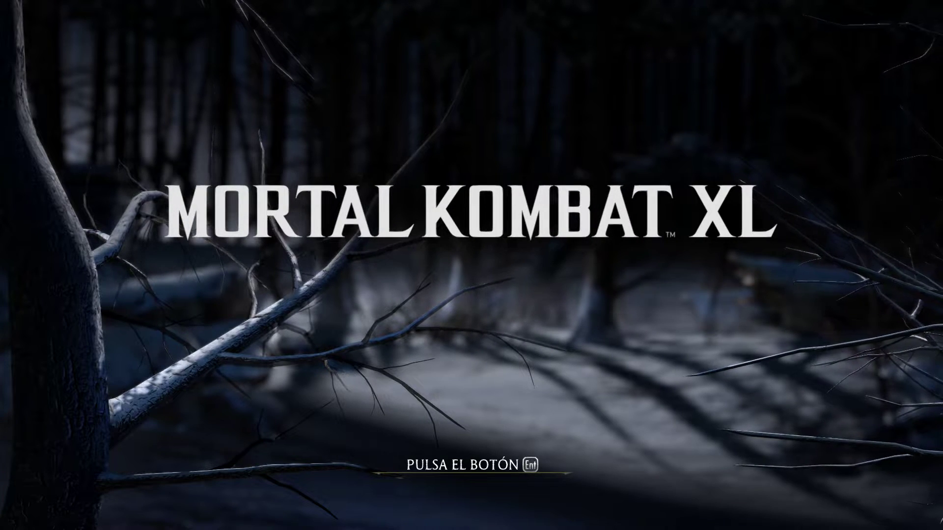
key(Return)
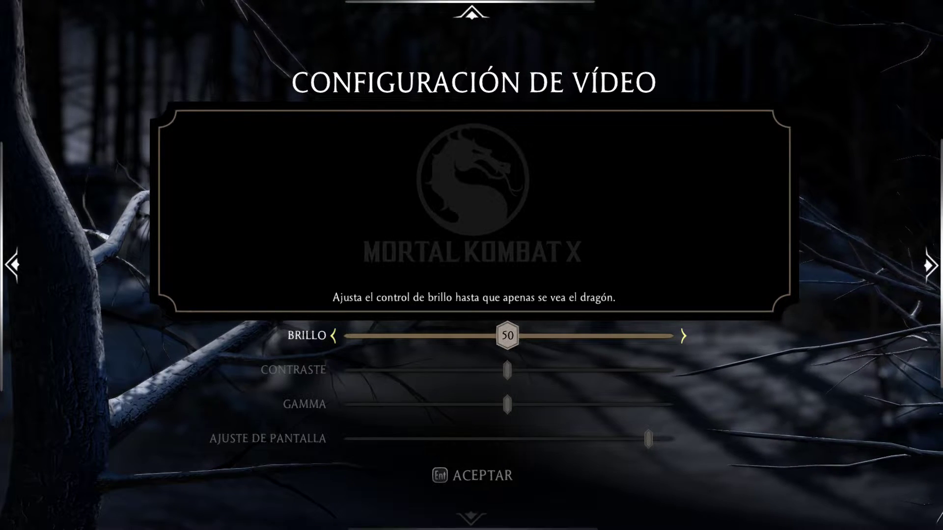
Step: Go through brightness, contrast, gamma and screen adjustment in the initial video configuration and accept the default values
key(Down)
key(Down)
key(Down)
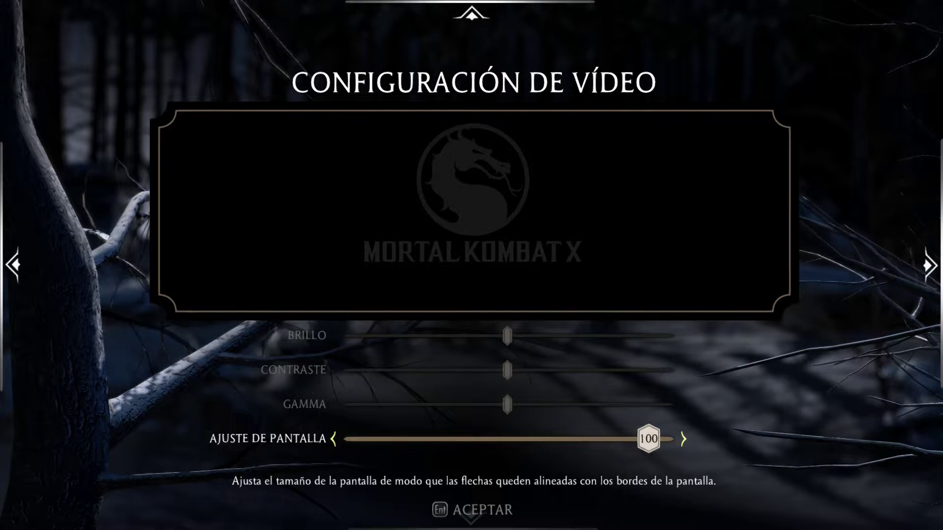
key(Return)
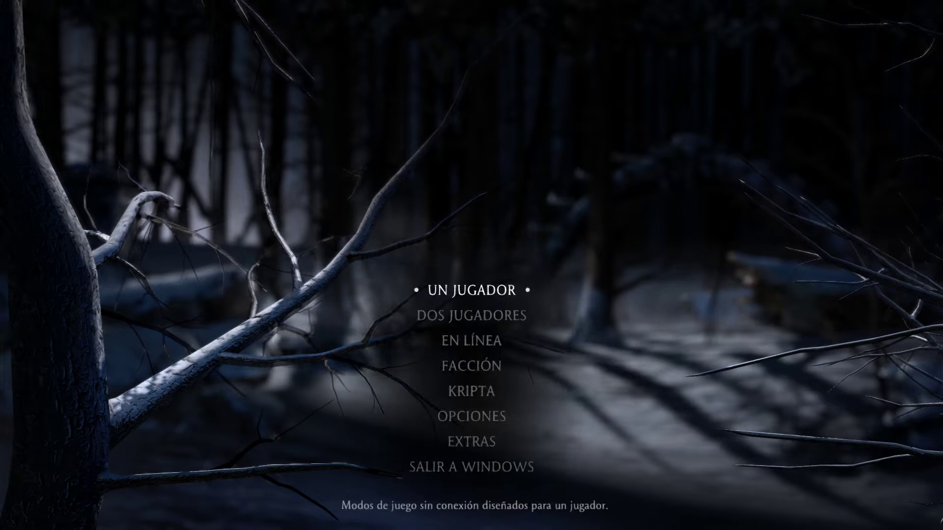
Step: Get past the faction selection and let the automatic settings optimize the game's configuration for the system
key(Return)
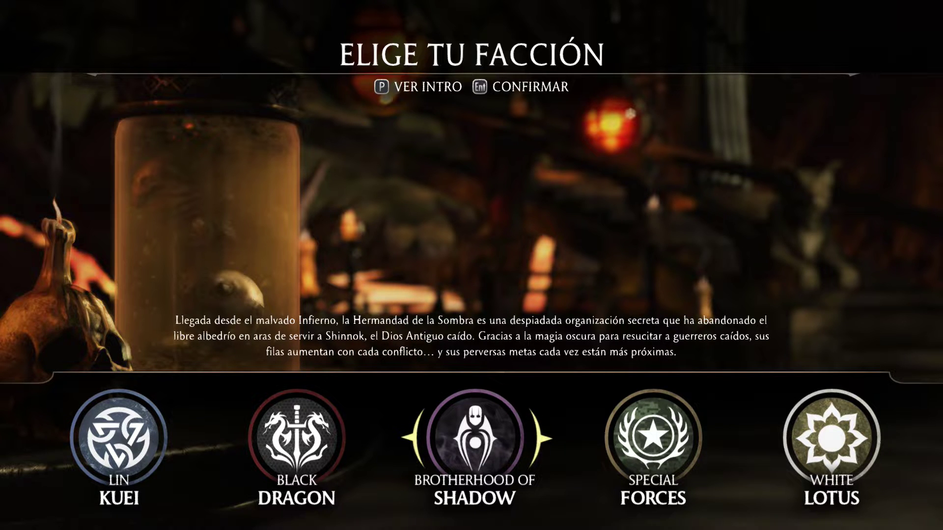
key(p)
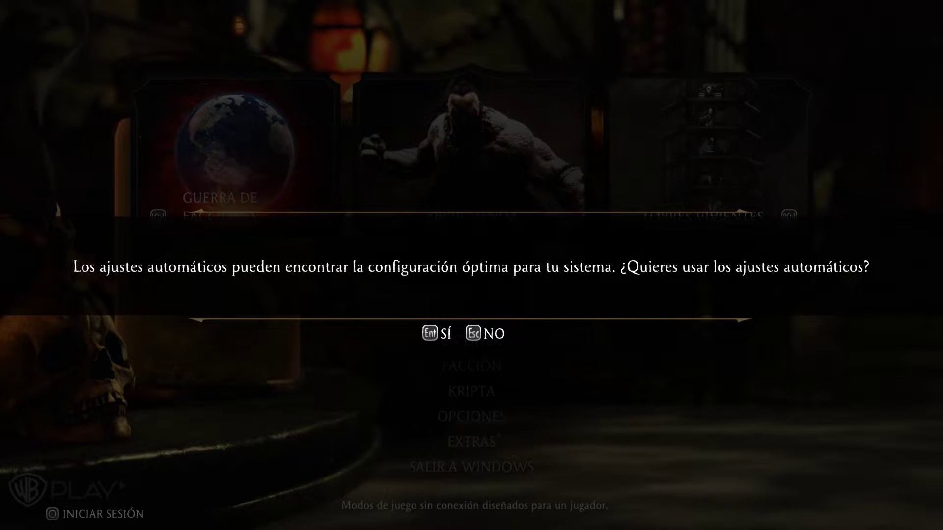
key(Escape)
key(Return)
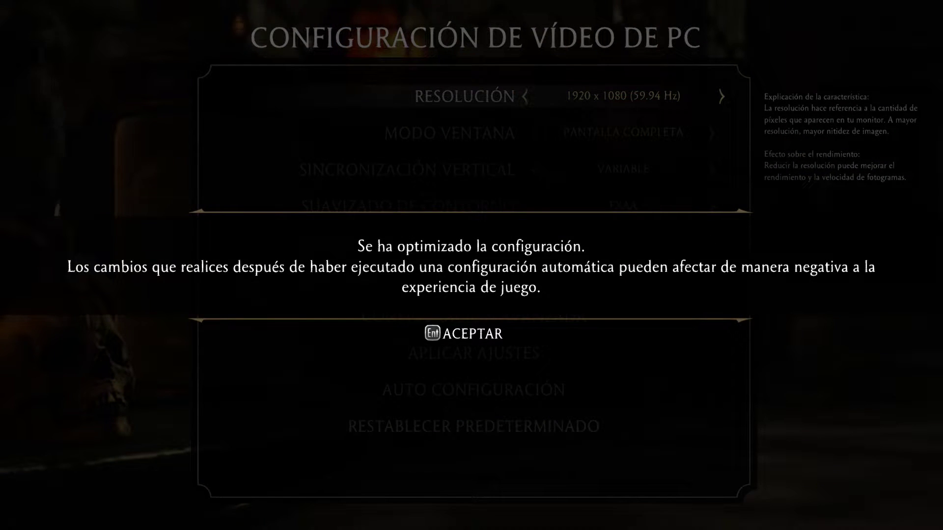
key(Return)
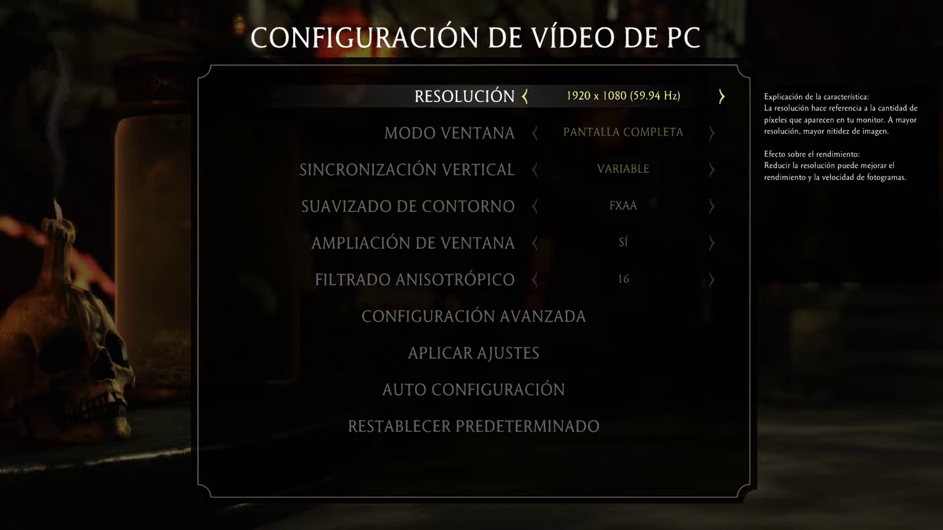
Step: Review the PC video configuration options, from resolution and vertical sync to anisotropic filtering and restoring defaults
key(Down)
key(Down)
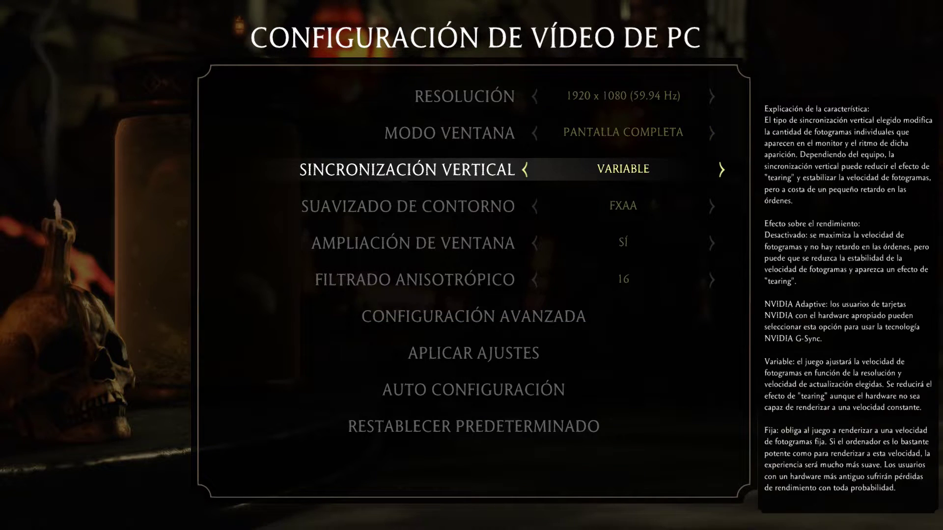
key(Down)
key(Down)
key(Down)
key(Down)
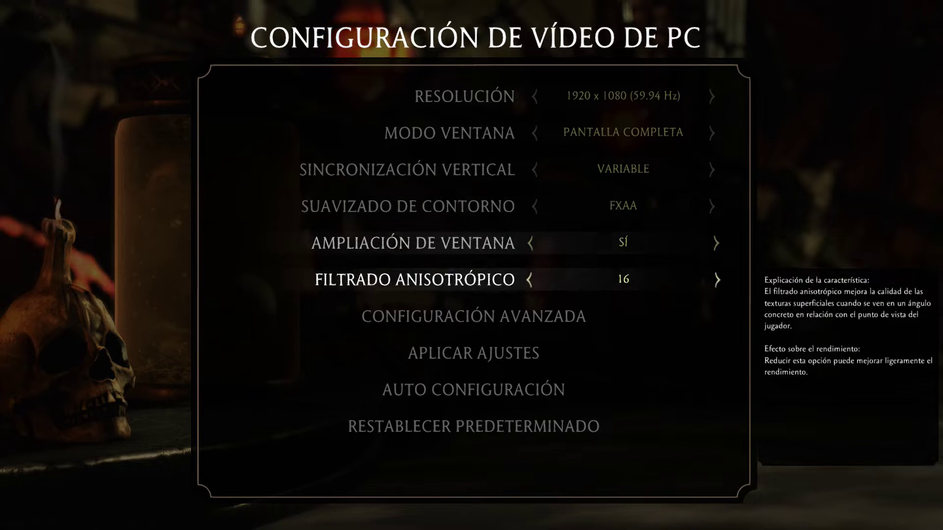
key(Down)
key(Down)
key(Down)
key(Down)
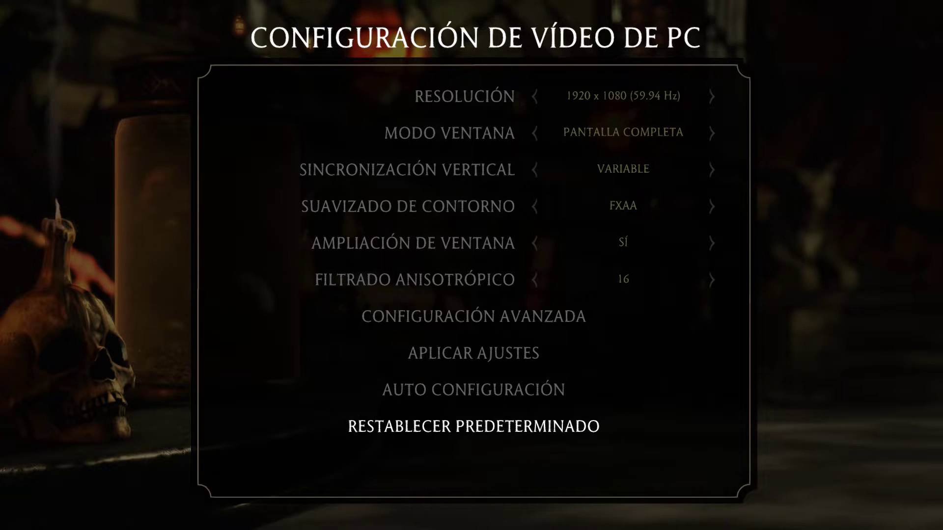
key(Up)
key(Up)
key(Up)
key(Up)
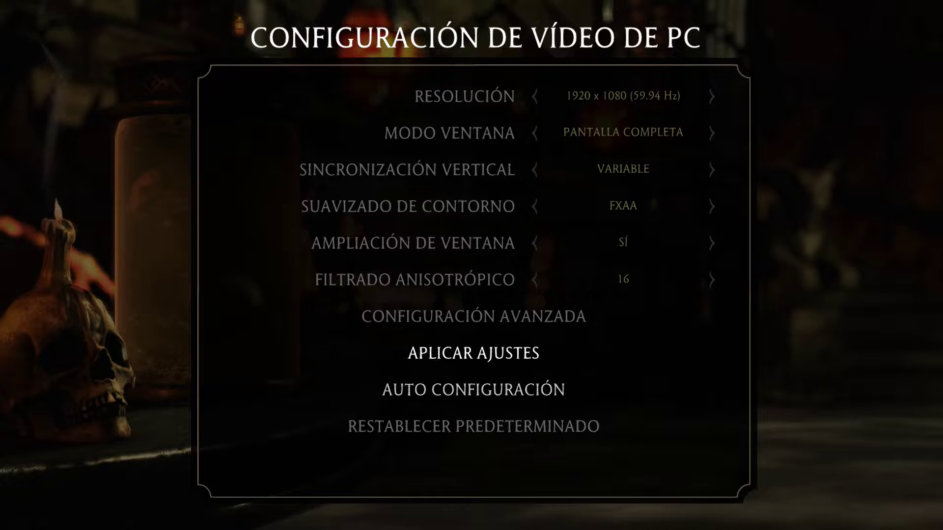
key(Up)
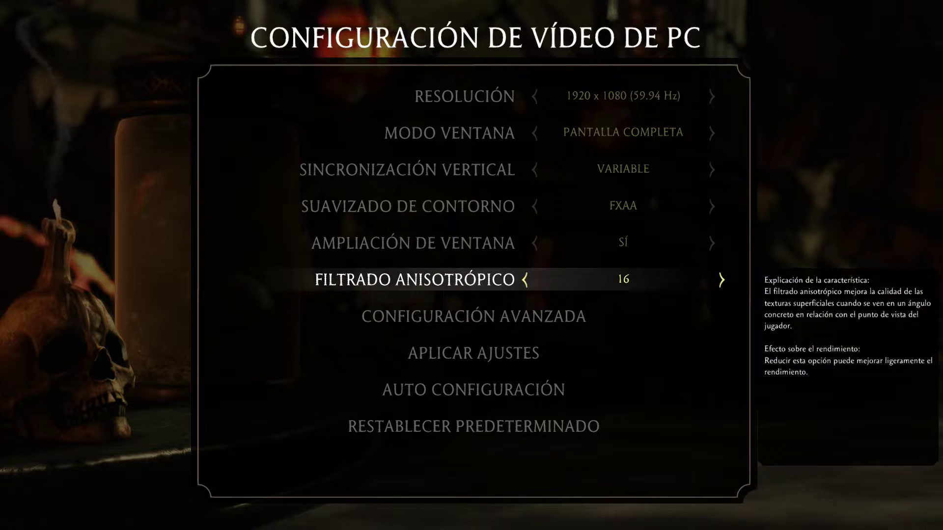
Step: Apply the PC video settings, confirm saving the configuration and return to the game options
key(Down)
key(Down)
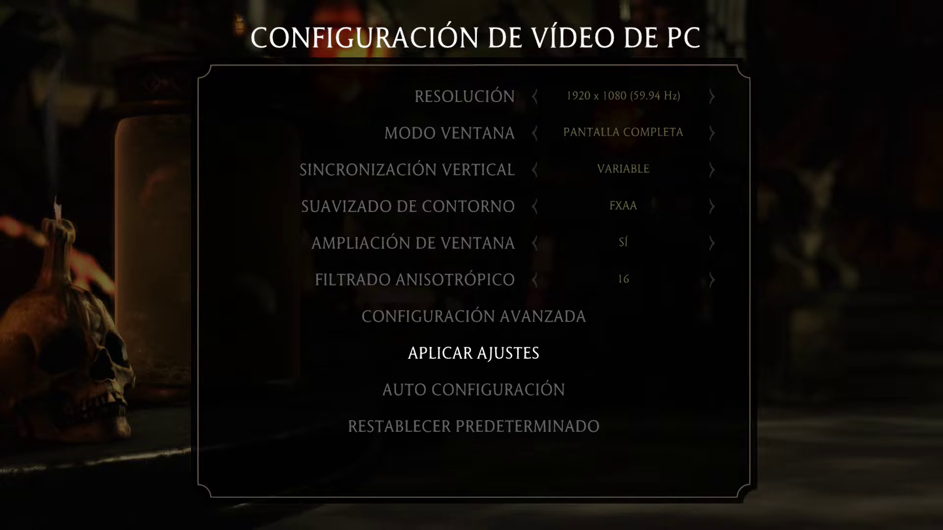
key(Return)
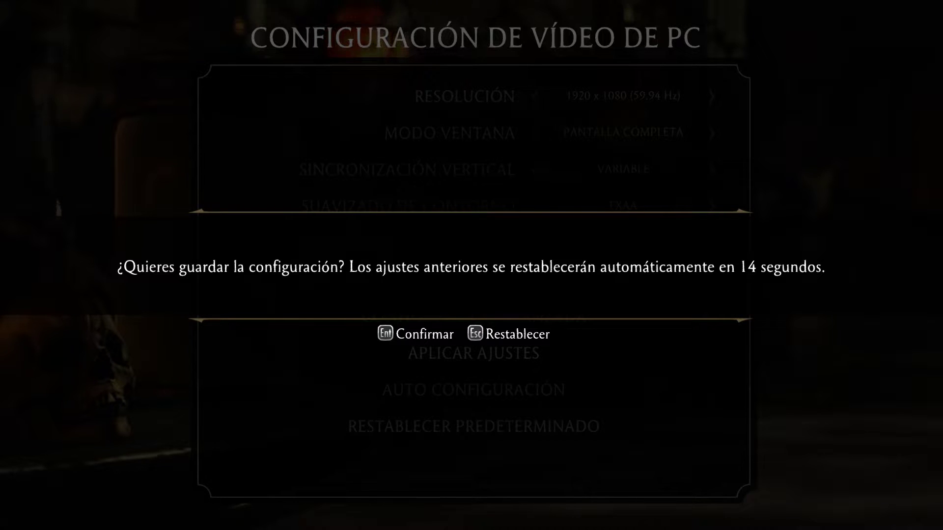
key(Return)
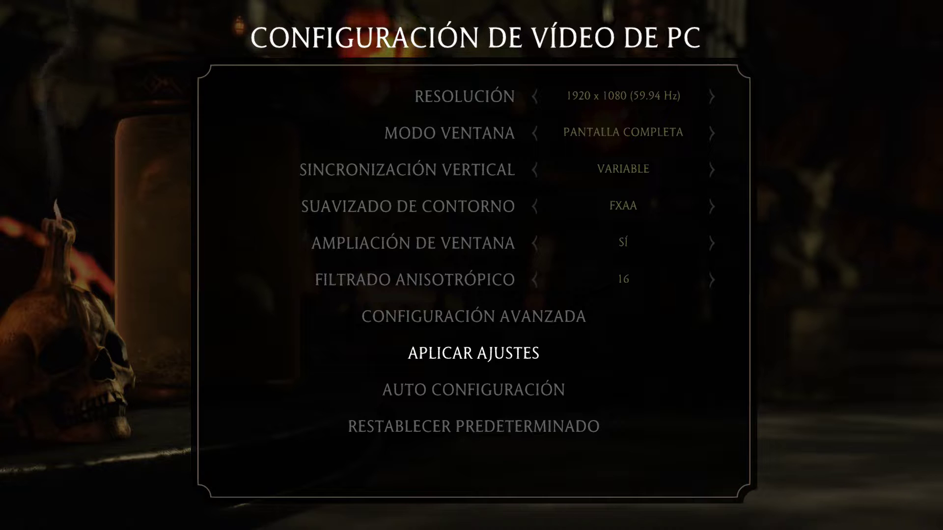
key(Escape)
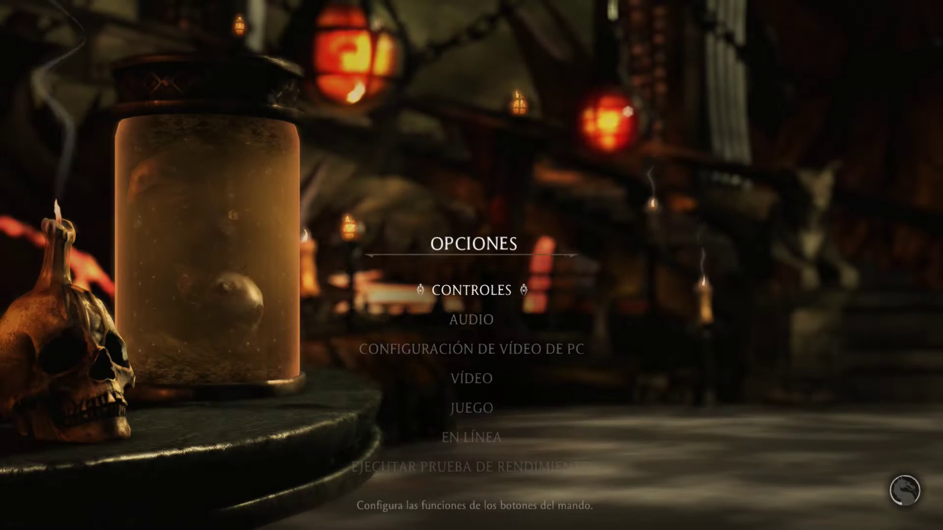
Step: Look through the entries of the game's options list, from Controles to Juego
key(Down)
key(Down)
key(Down)
key(Down)
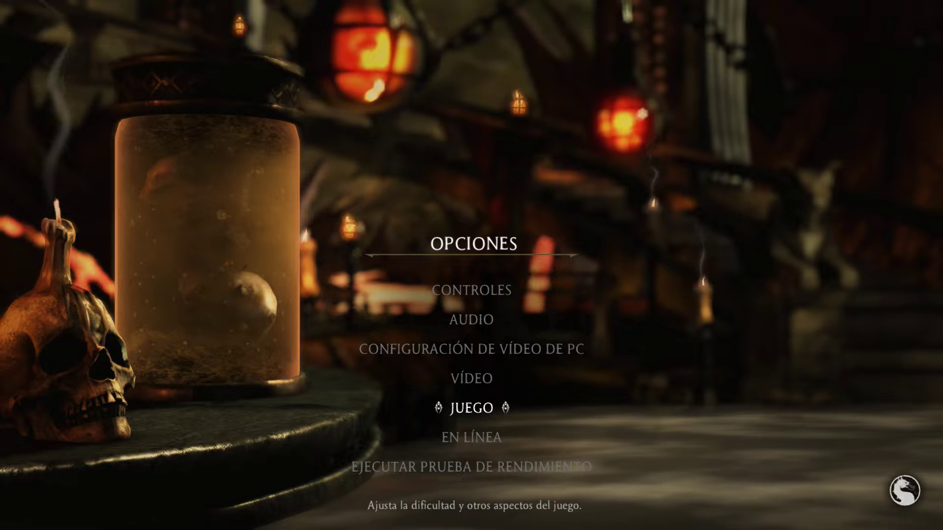
key(Up)
key(Up)
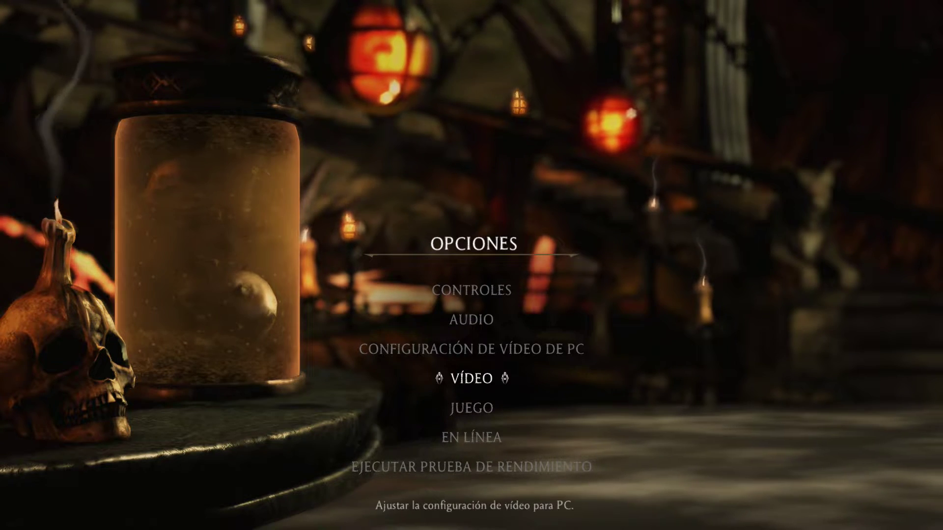
key(Down)
key(Down)
key(Down)
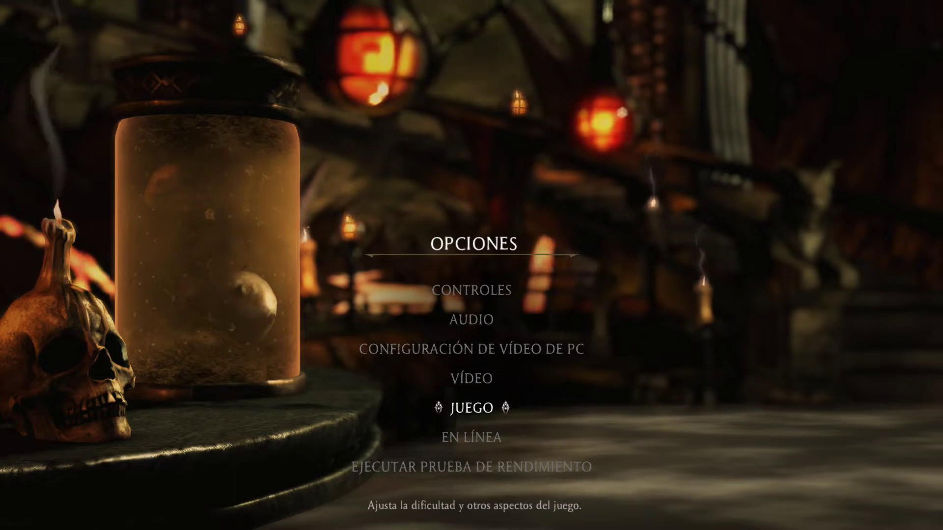
key(Up)
key(Up)
key(Up)
key(Up)
key(Up)
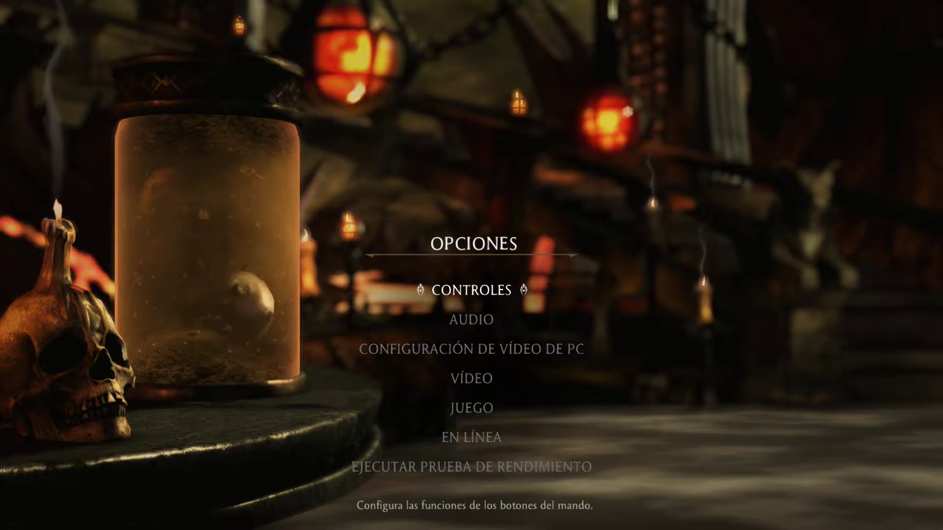
Step: Examine both players' control assignments in the Controles screen, including the special-move options, and leave it without changes
key(Return)
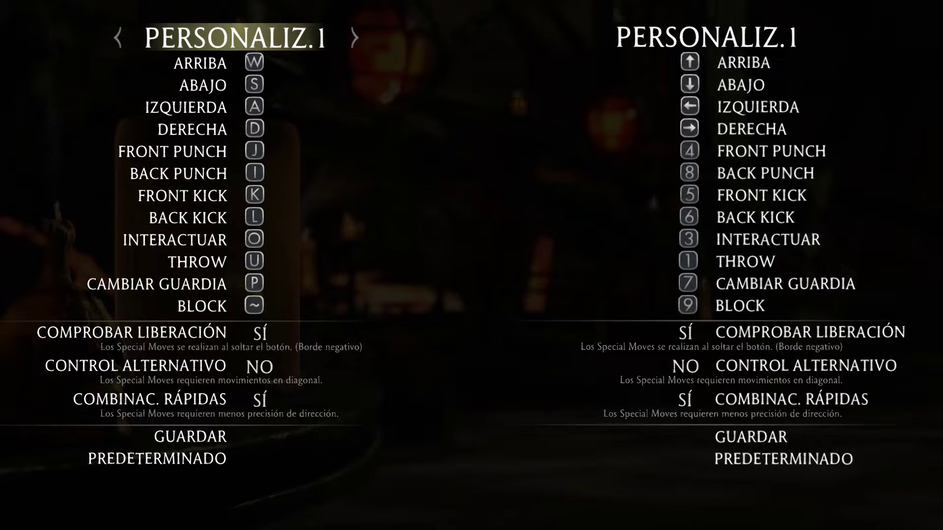
key(Down)
key(Down)
key(Down)
key(Down)
key(Down)
key(Down)
key(Down)
key(Down)
key(Down)
key(Down)
key(Down)
key(Down)
key(Down)
key(Down)
key(Down)
key(Down)
key(Down)
key(Down)
key(Escape)
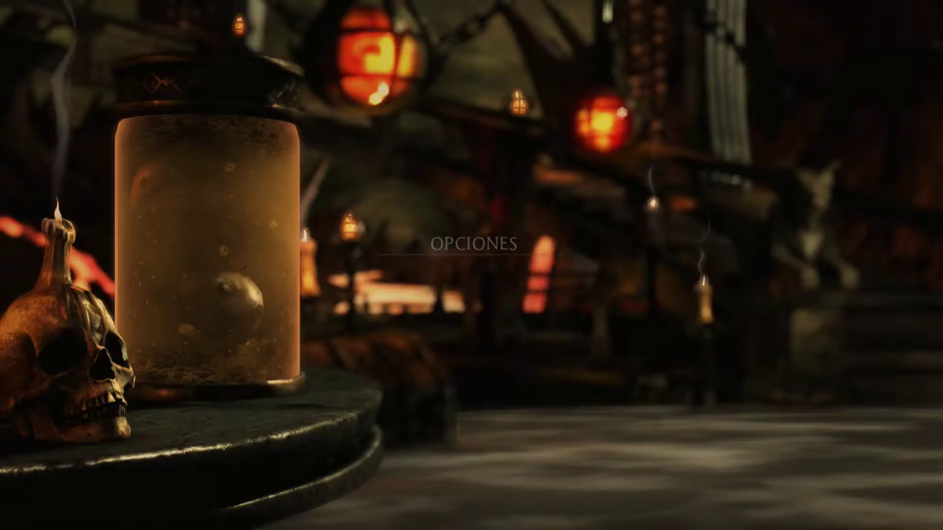
Step: Leave the options and quit the game to Windows, confirming the exit
key(Escape)
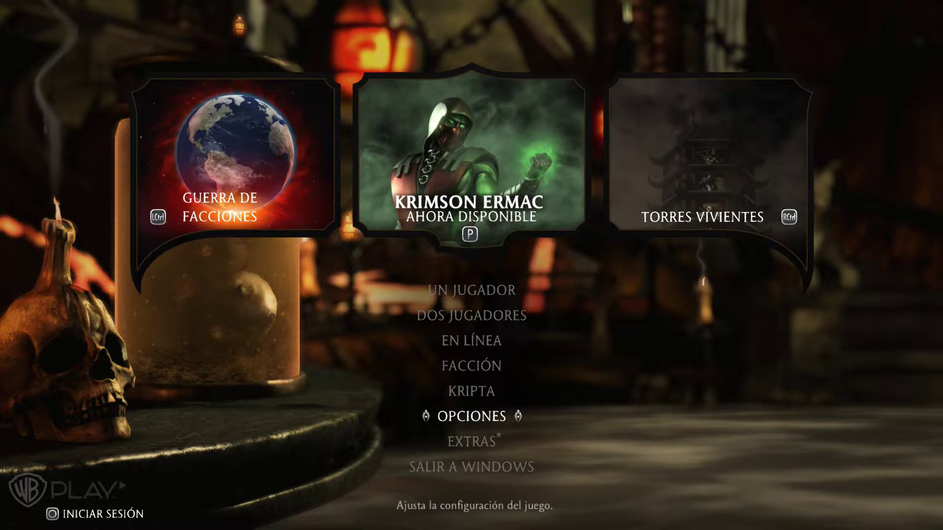
key(Down)
key(Down)
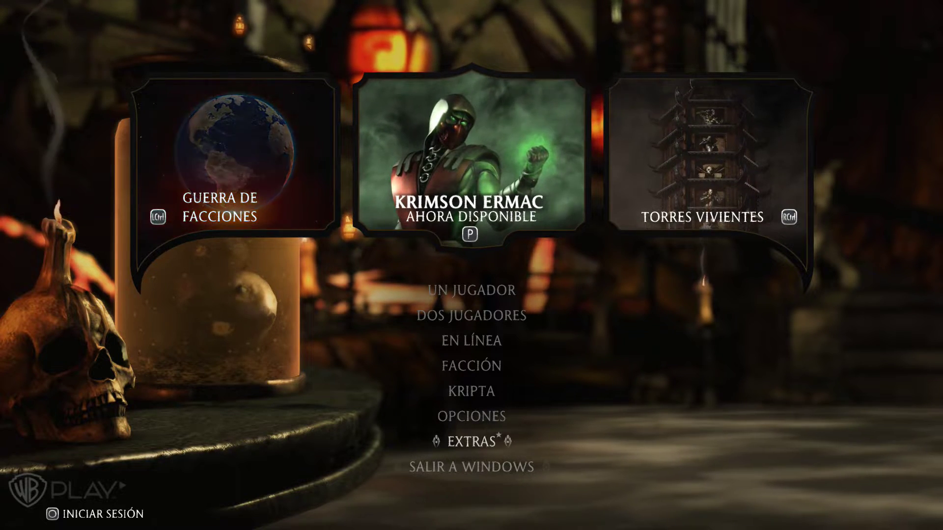
key(Return)
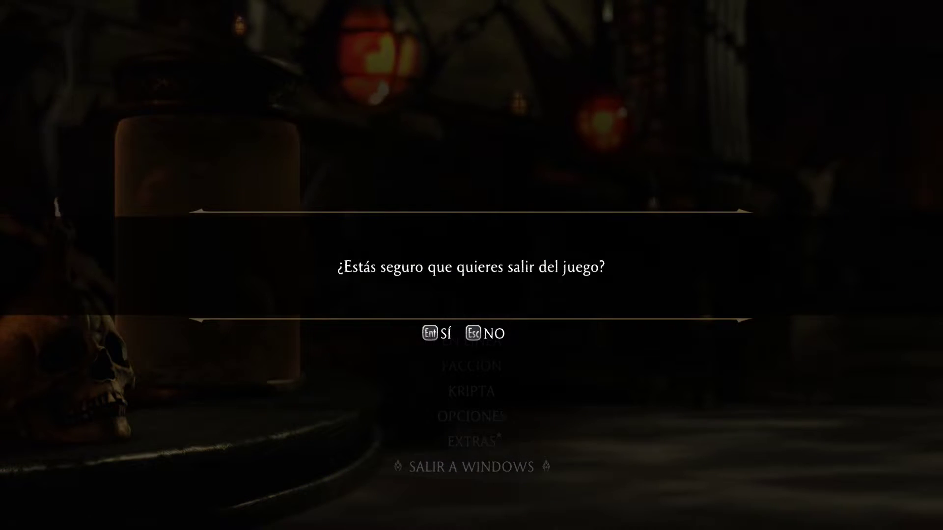
key(Escape)
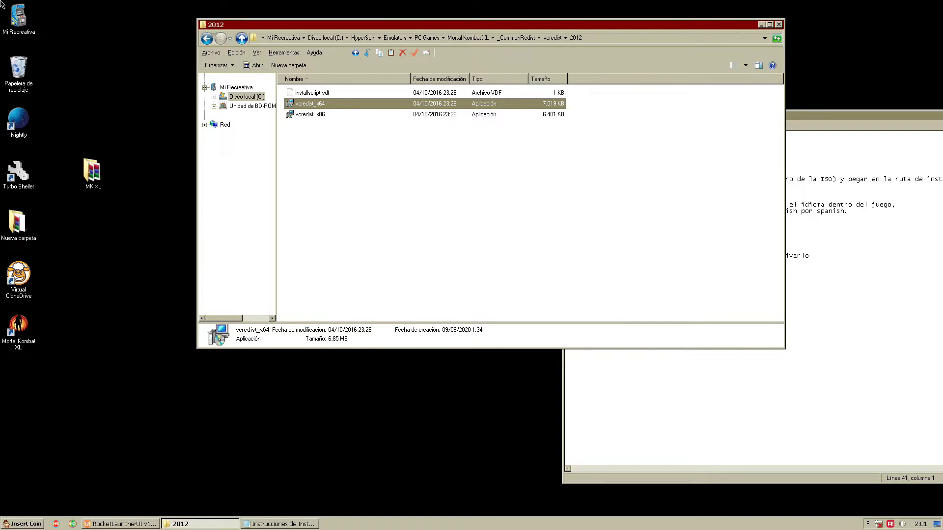
Step: Open HyperSpin's Databases\PC Games folder containing the PC Games XML files
click(363, 38)
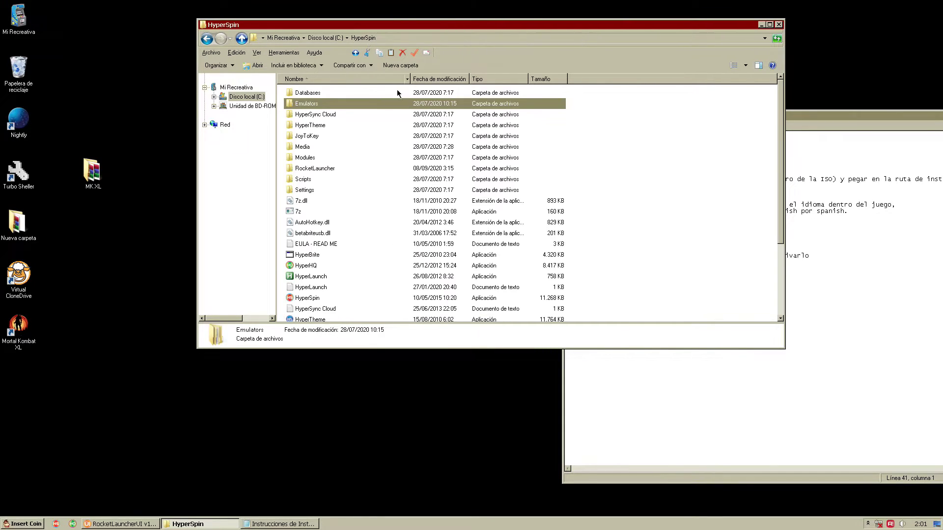
double_click(314, 93)
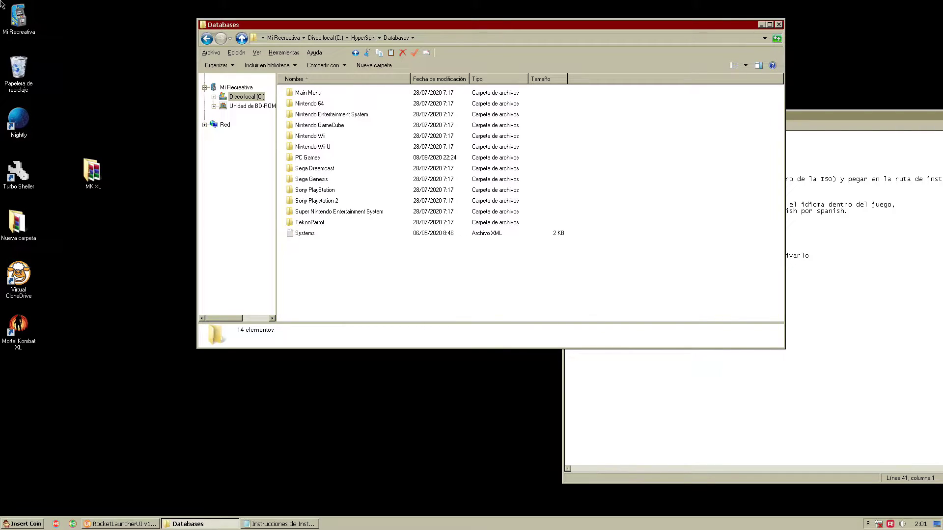
double_click(311, 158)
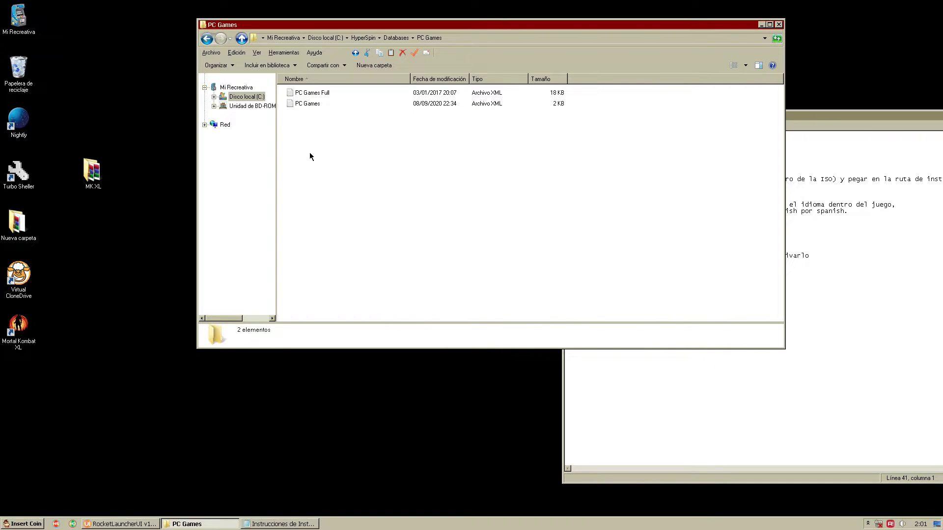
click(317, 96)
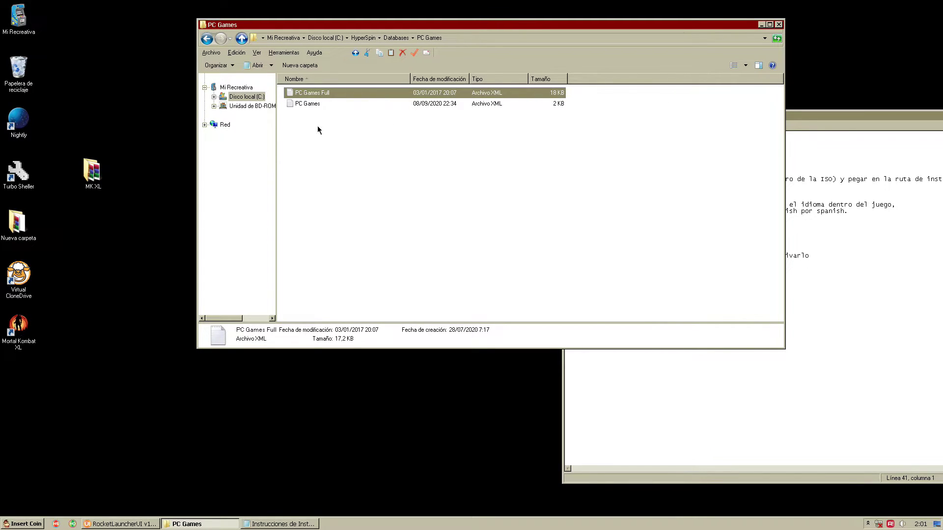
Step: Make a backup copy of the PC Games XML file in the same folder and open the original in the text editor
click(304, 105)
drag(295, 106, 311, 133)
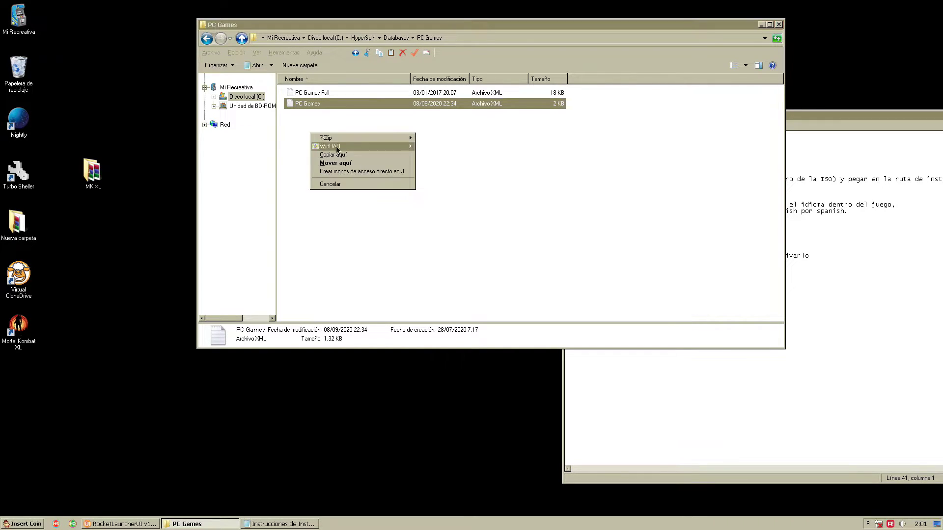
click(338, 154)
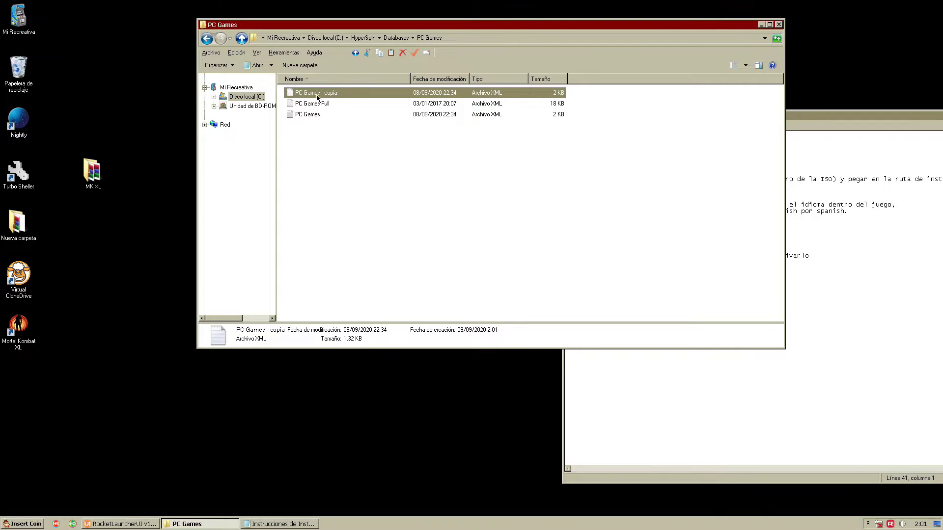
click(306, 117)
double_click(306, 115)
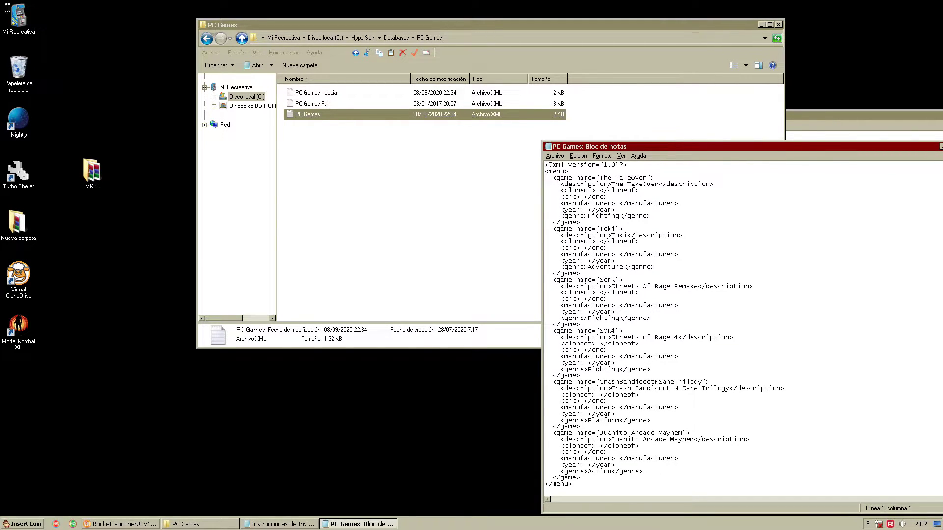
Step: Duplicate the whole The TakeOver game entry in the PC Games XML, placing the copy directly below the original
drag(547, 179, 693, 222)
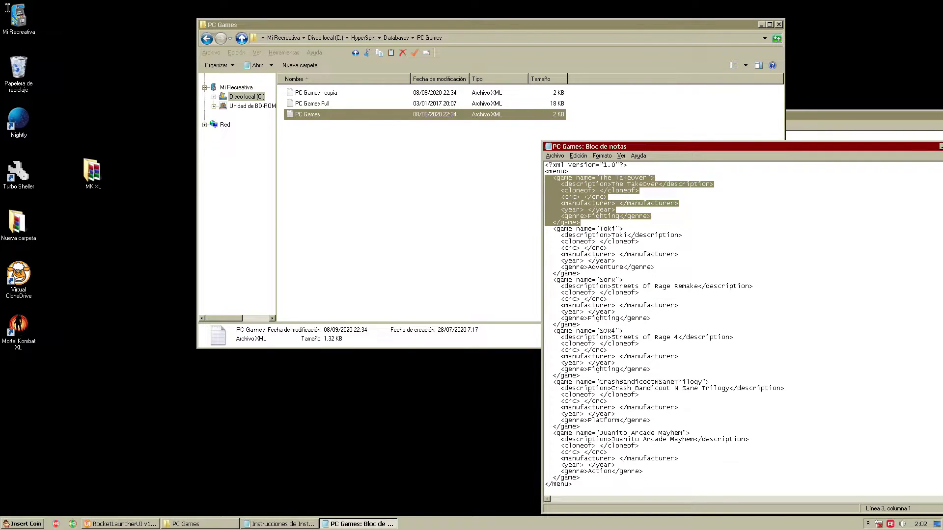
right_click(580, 201)
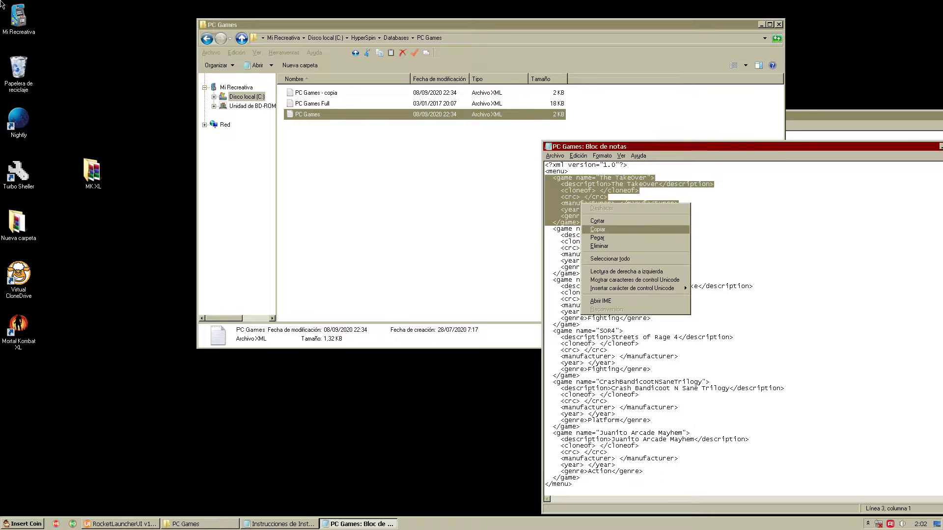
click(607, 229)
click(589, 222)
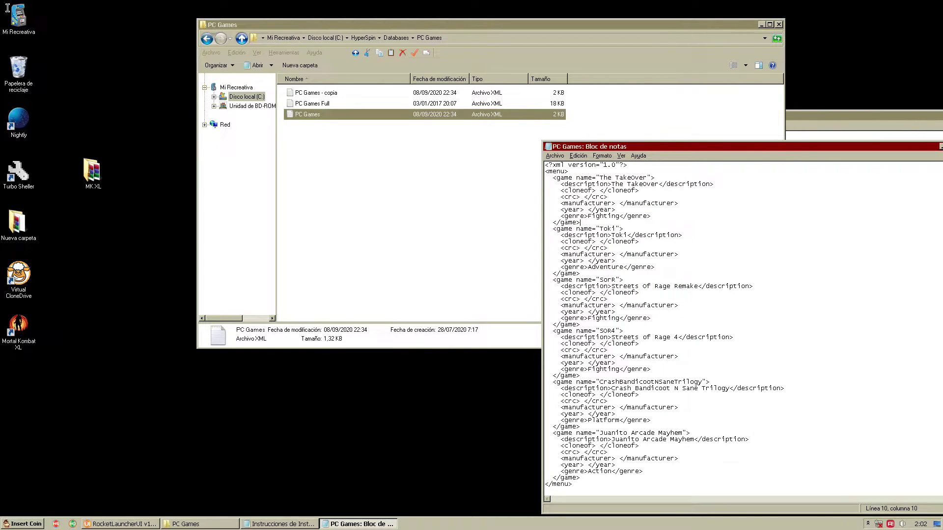
key(Return)
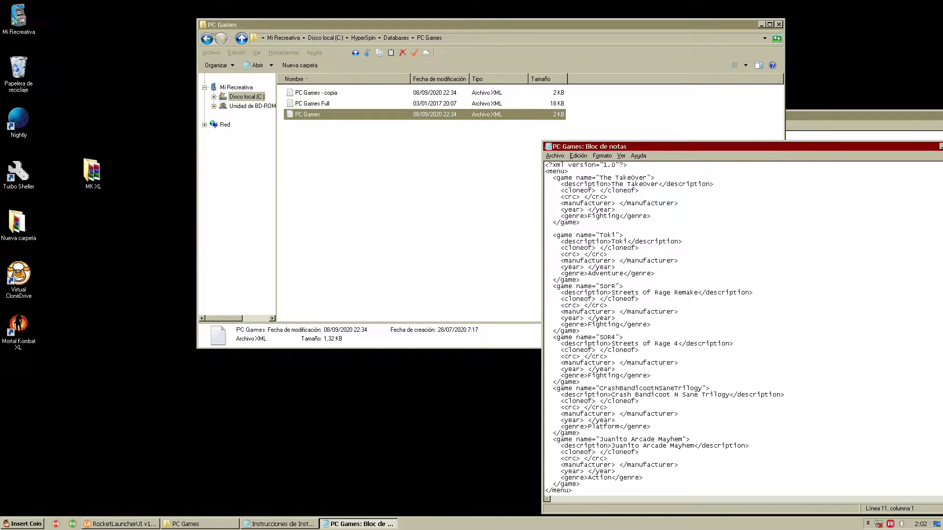
key(ctrl+v)
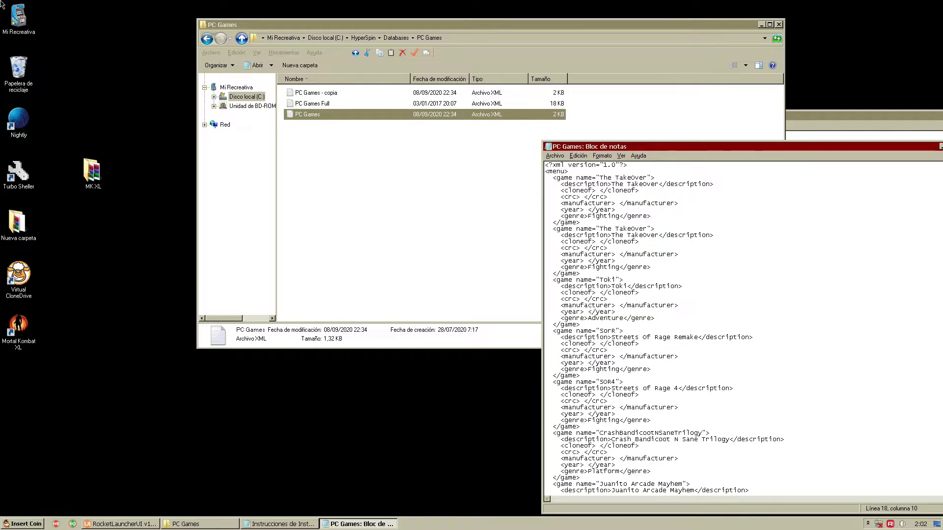
click(19, 339)
click(19, 348)
right_click(20, 342)
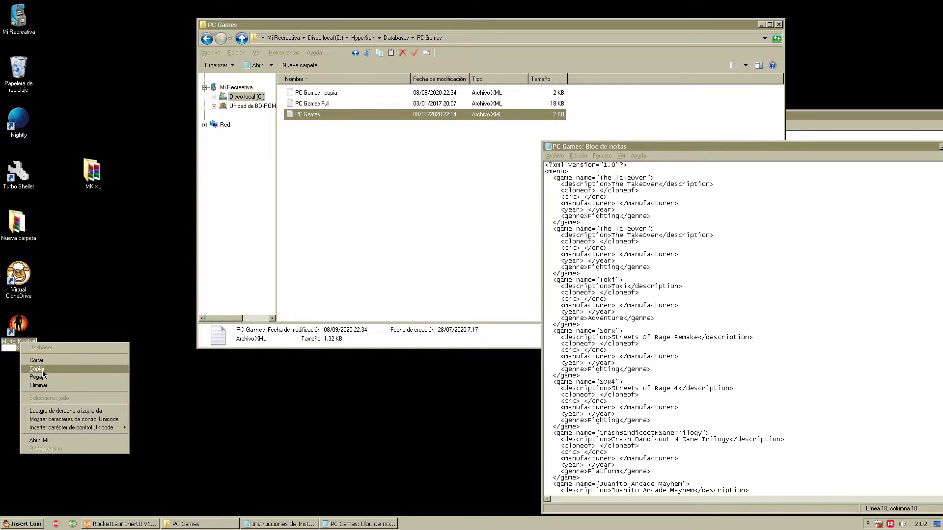
Step: Open the folder containing the target file of the Mortal Kombat XL desktop shortcut through the shortcut's properties
click(18, 326)
right_click(19, 326)
click(45, 478)
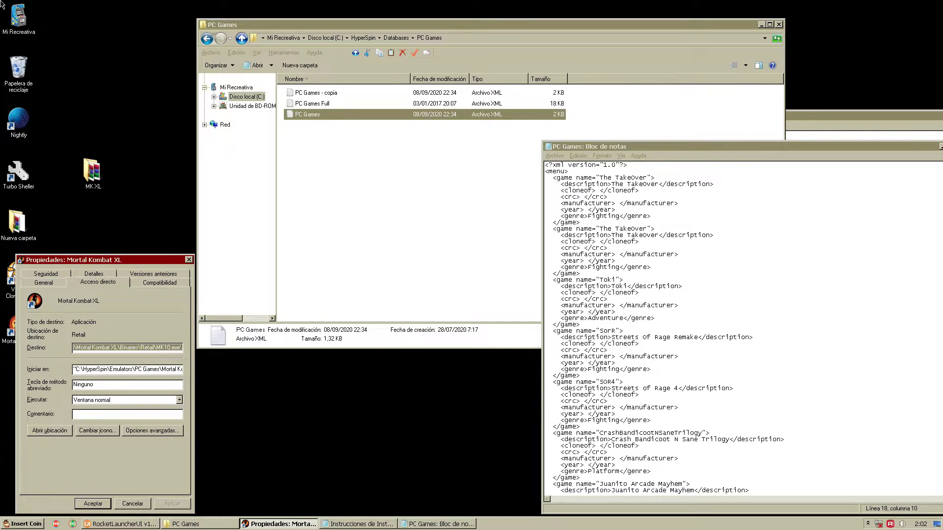
click(60, 432)
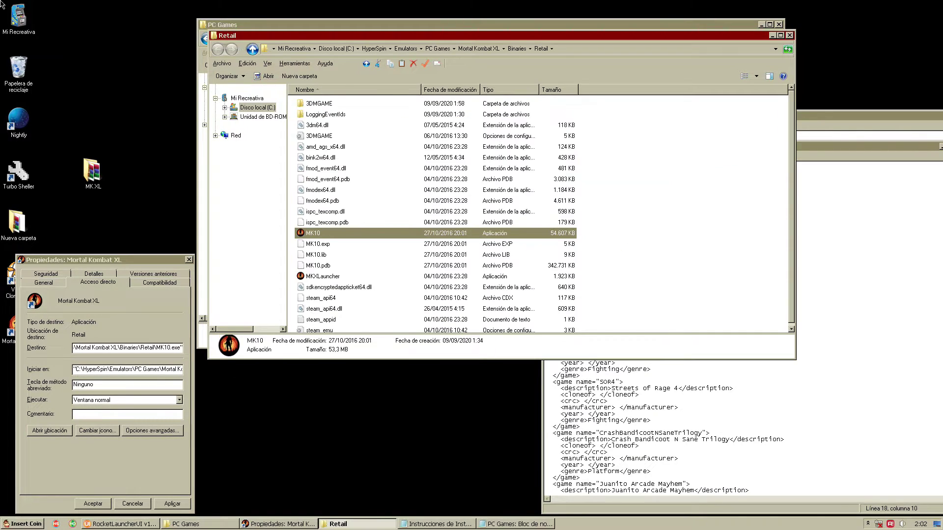
Step: Copy the MK10 executable's name into the duplicated entry as its game name and close the shortcut's properties
right_click(316, 234)
click(334, 264)
key(alt+Tab)
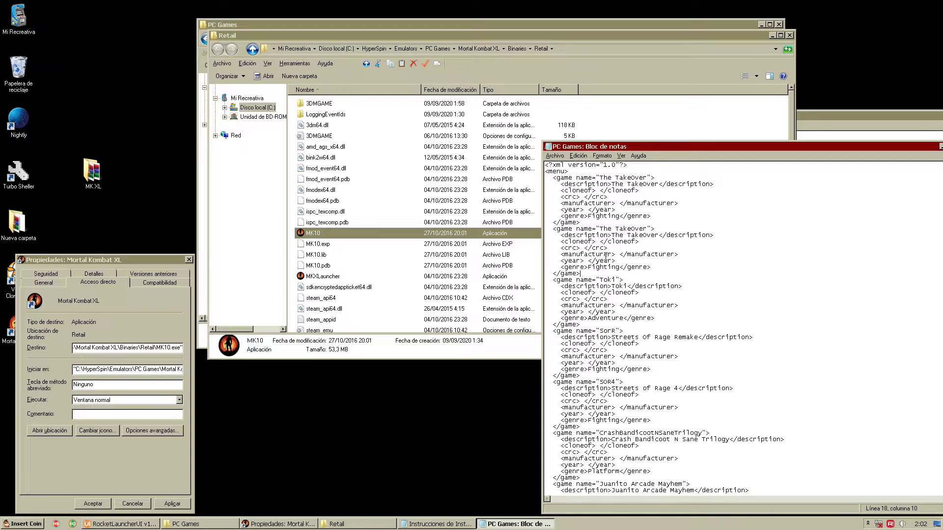
drag(648, 229, 599, 229)
right_click(601, 227)
click(627, 262)
click(189, 260)
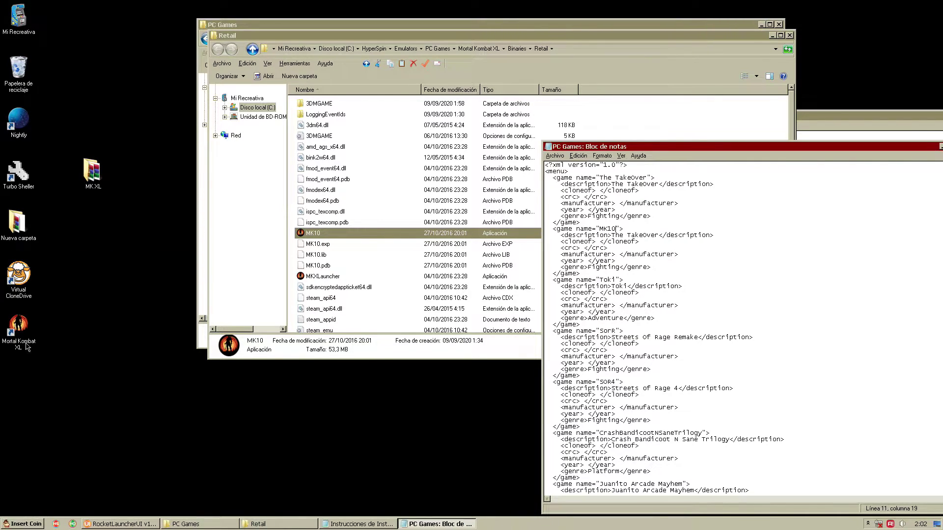
Step: Copy the desktop shortcut's name into the MK10 entry, setting its description to Mortal Kombat XL
click(19, 344)
click(21, 345)
right_click(22, 345)
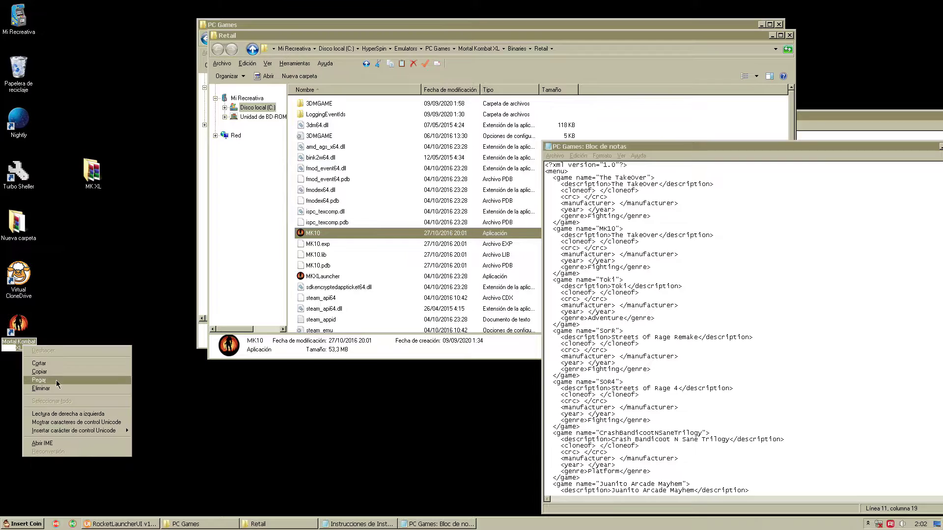
key(Escape)
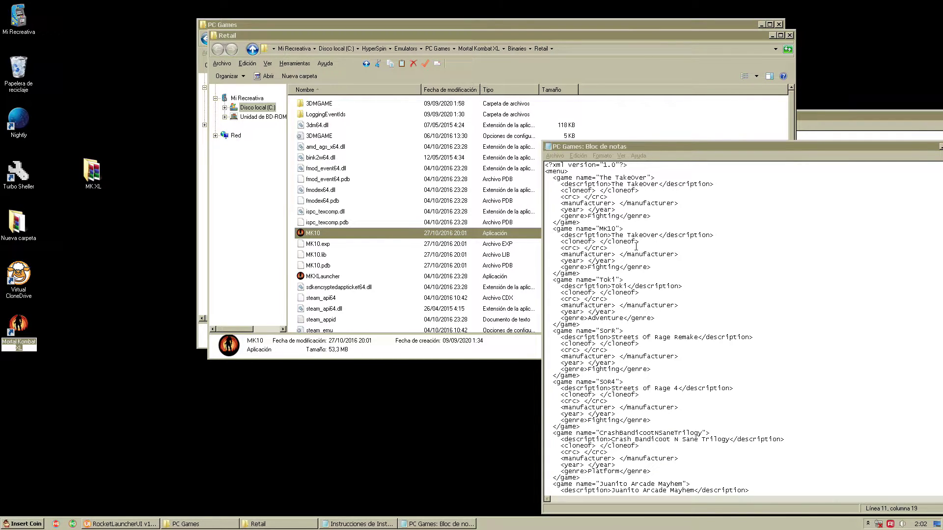
drag(659, 237, 616, 239)
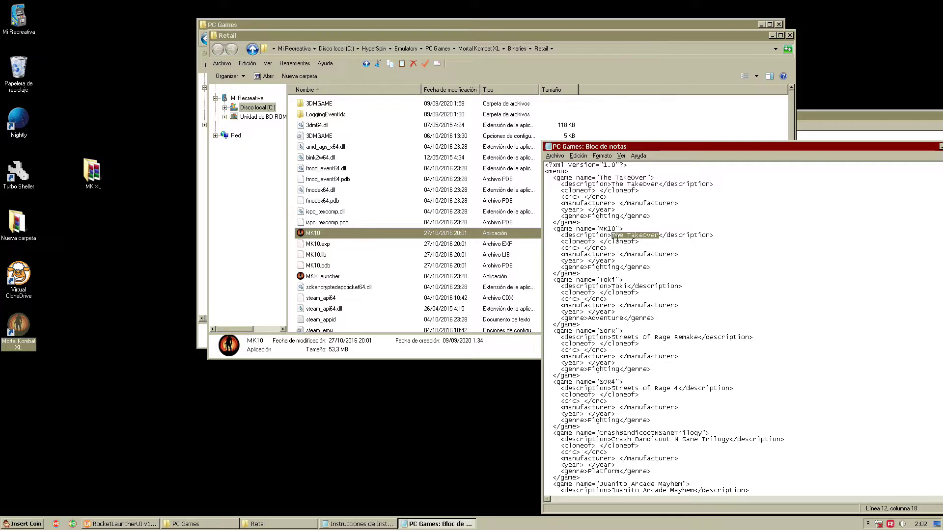
right_click(617, 239)
click(637, 271)
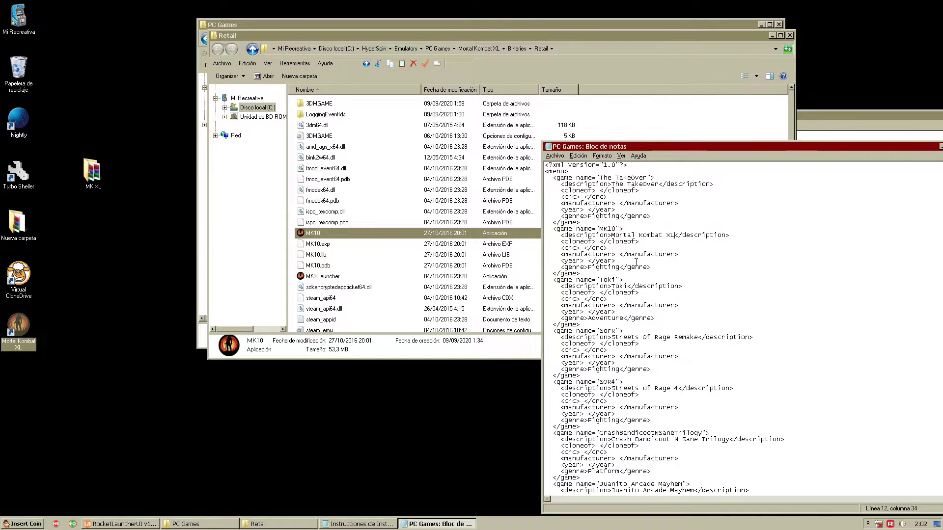
Step: Review the MK10 entry's genre, manufacturer and year fields without editing them, and save the PC Games XML file
drag(620, 266, 603, 260)
click(588, 259)
click(683, 255)
click(583, 261)
click(555, 156)
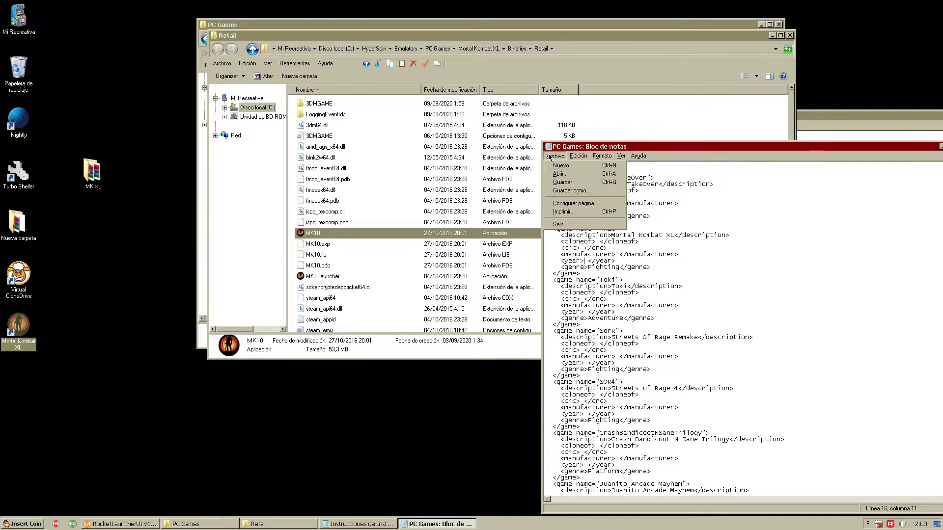
click(570, 182)
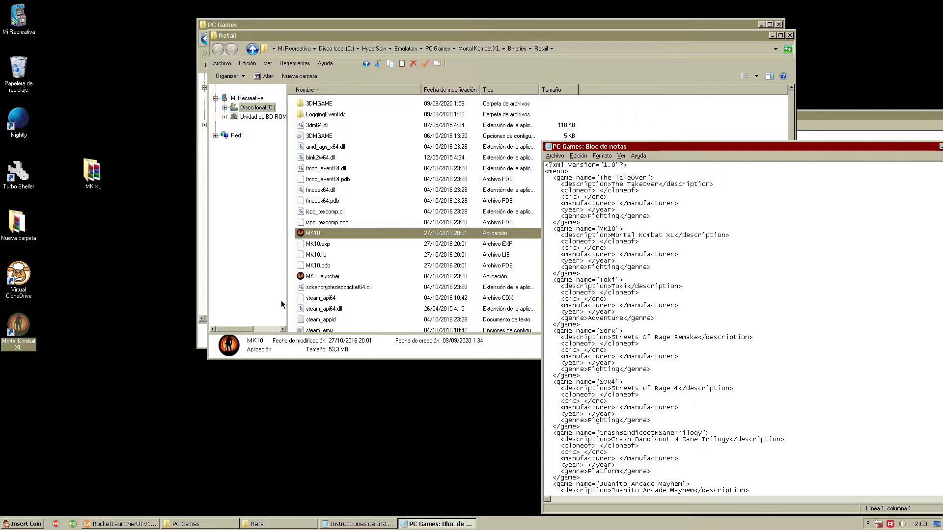
Step: Switch to RocketLauncherUI, check the PCLauncher module's Rom Settings for PC Games, and close the settings editor
click(136, 527)
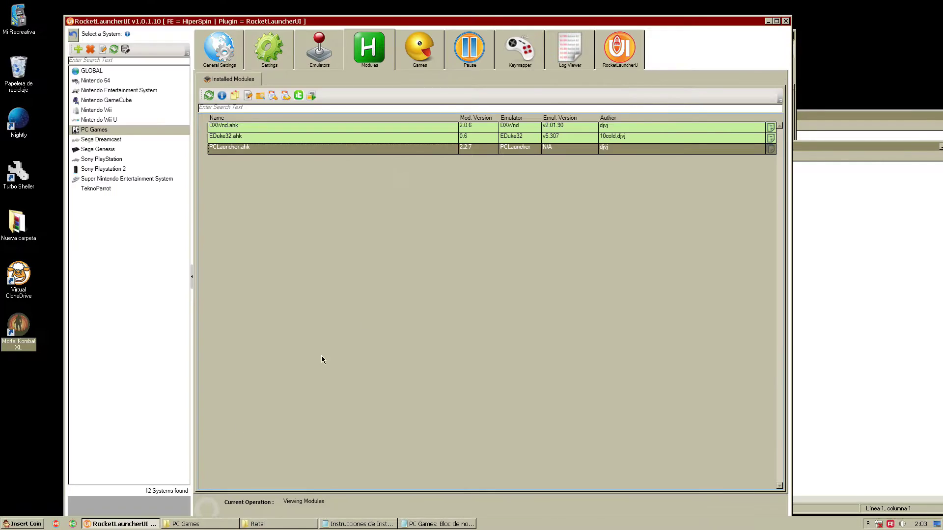
click(112, 159)
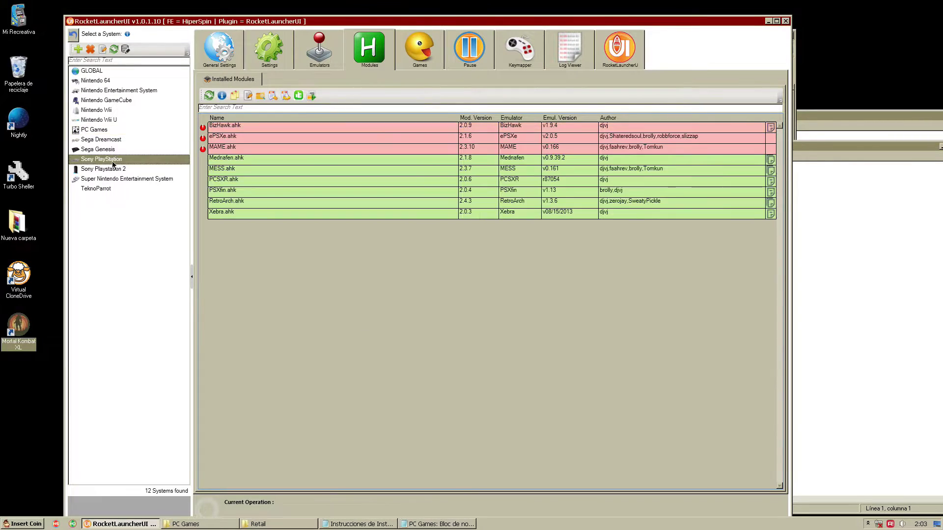
click(94, 130)
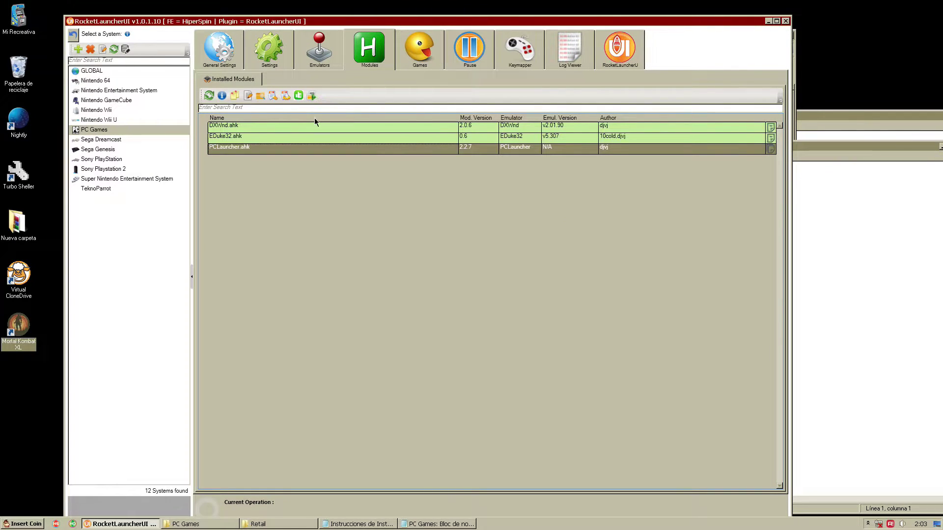
click(286, 97)
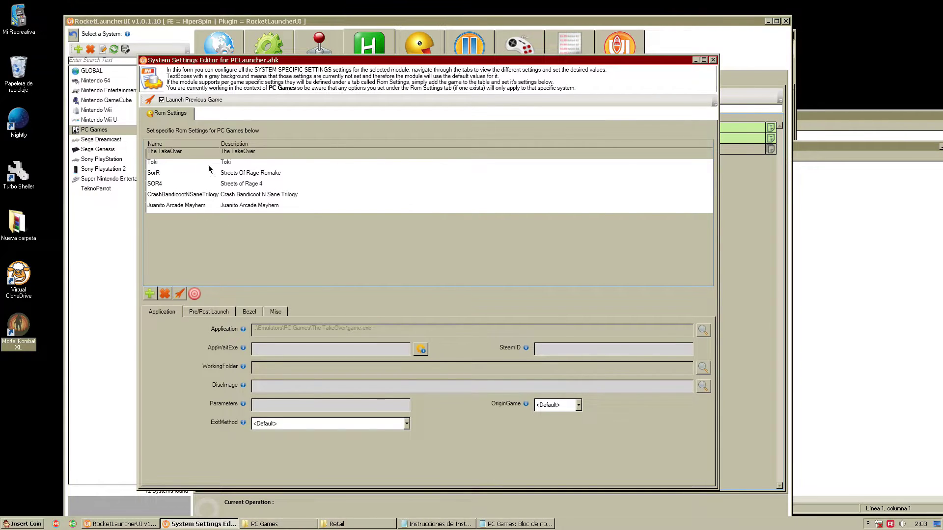
click(713, 60)
Step: Restart RocketLauncherUI and dismiss the server connection error
click(786, 21)
click(89, 524)
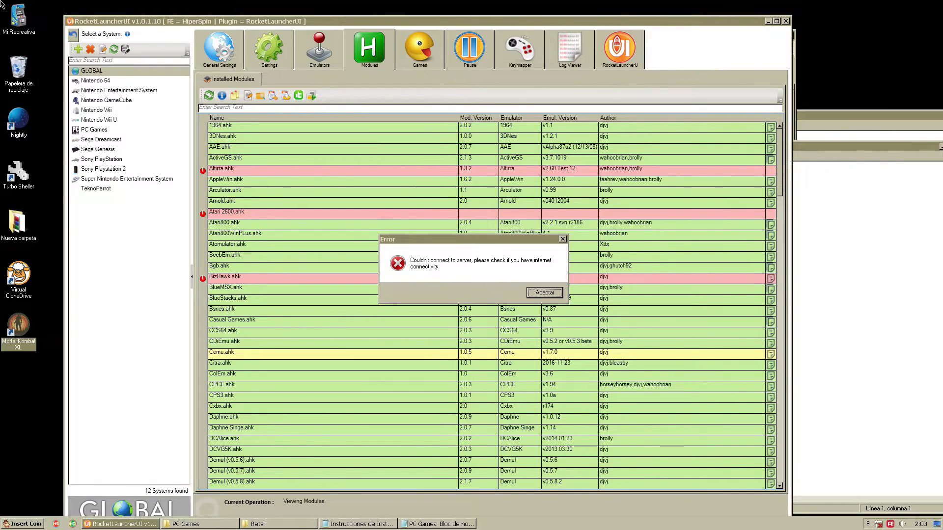
click(544, 292)
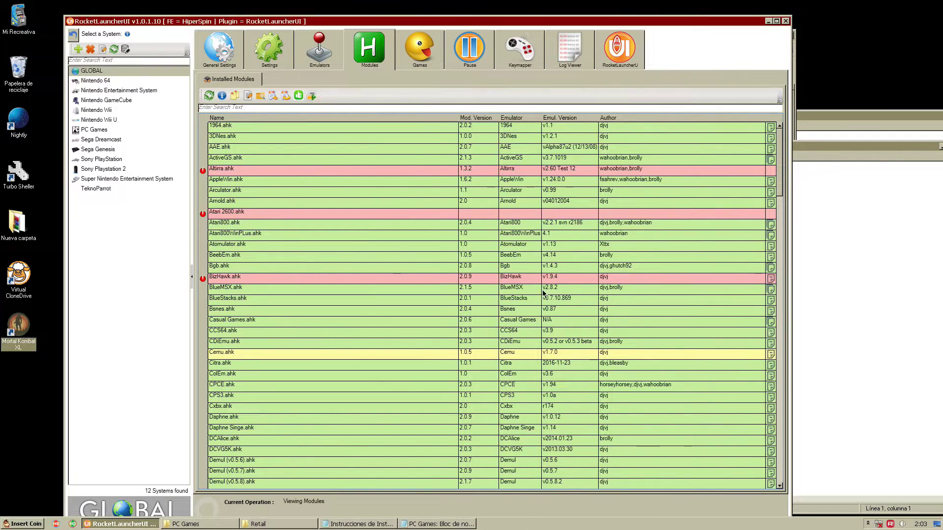
Step: Open the system settings editor of the PCLauncher module for PC Games
click(96, 130)
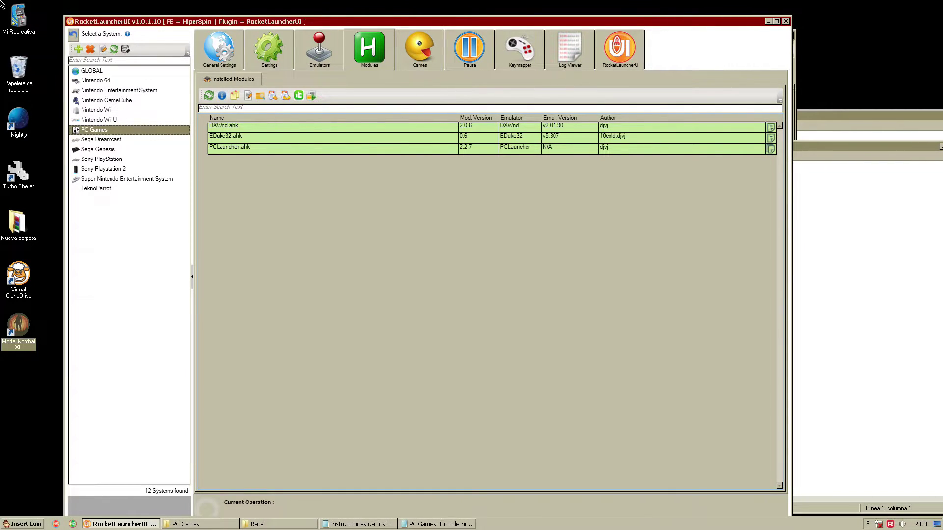
click(287, 97)
click(247, 147)
click(247, 149)
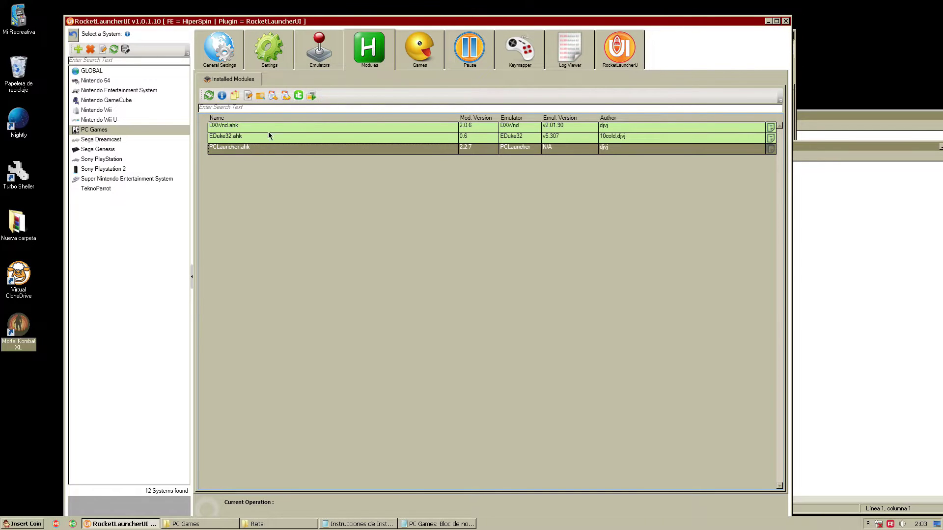
click(286, 96)
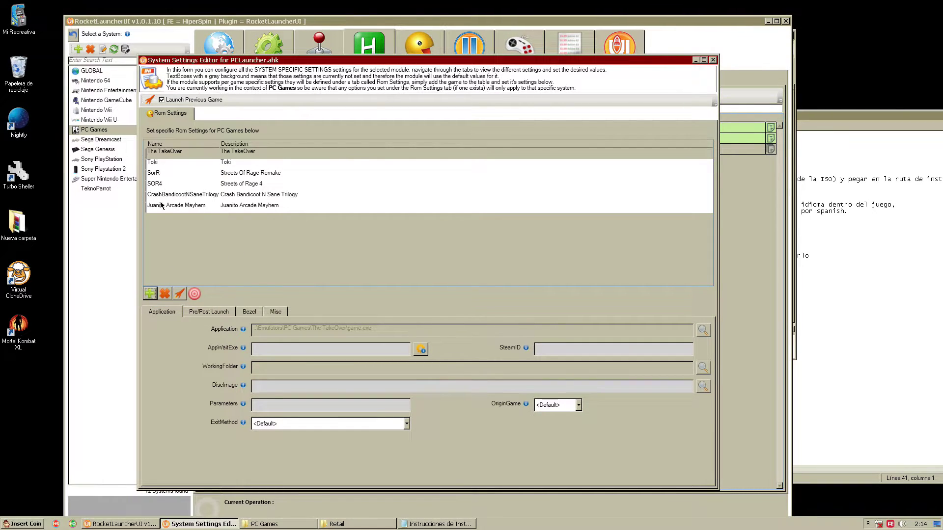
Step: Add the MK10 game, Mortal Kombat XL, to the PCLauncher Rom Settings list
click(150, 293)
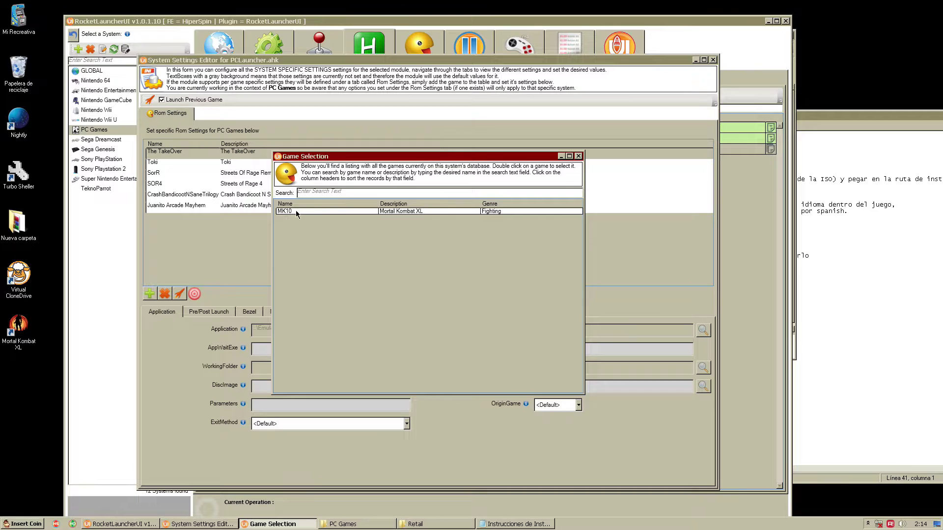
click(292, 211)
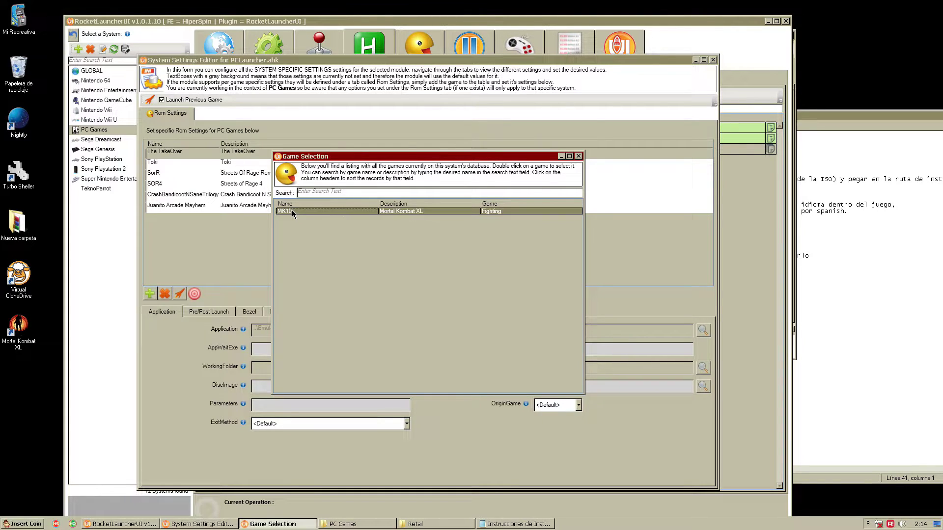
double_click(420, 211)
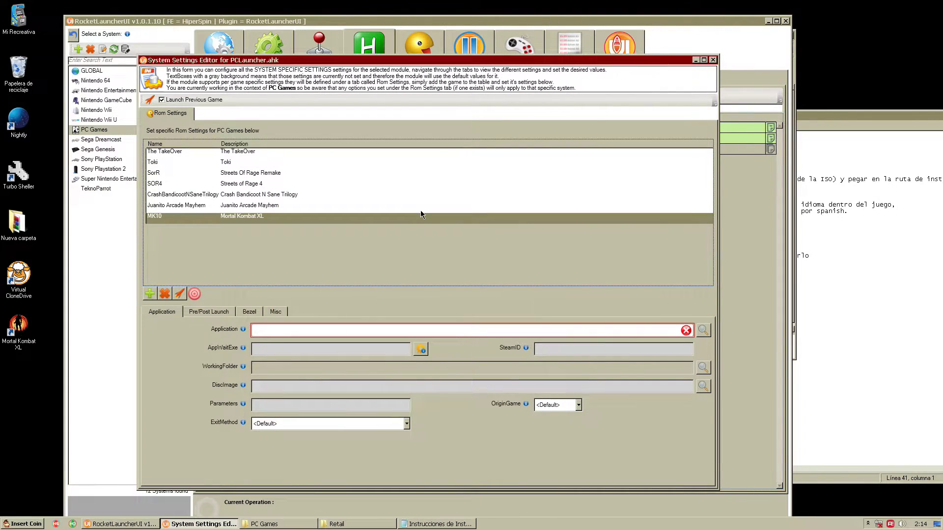
Step: Browse for the MK10 entry's Application file, opening the HyperSpin\Emulators\PC Games\Mortal Kombat XL folder
click(703, 330)
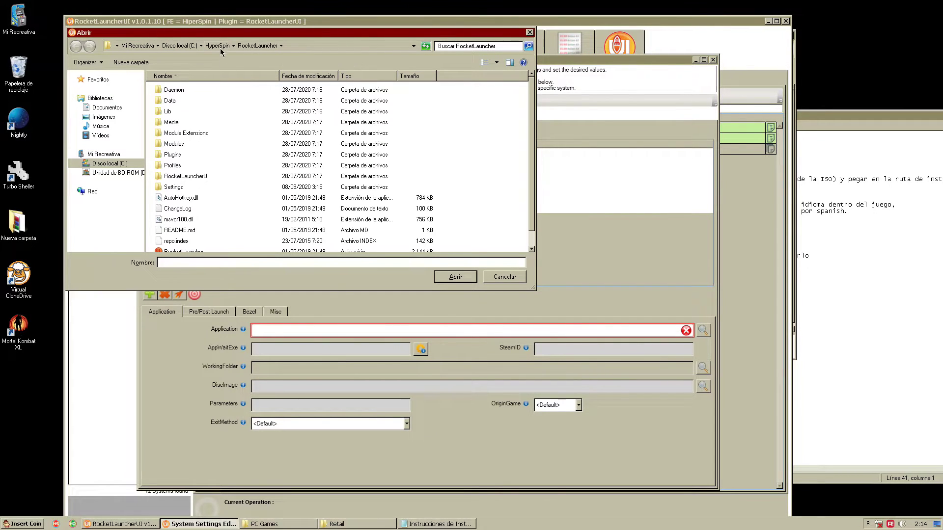
click(219, 46)
double_click(182, 100)
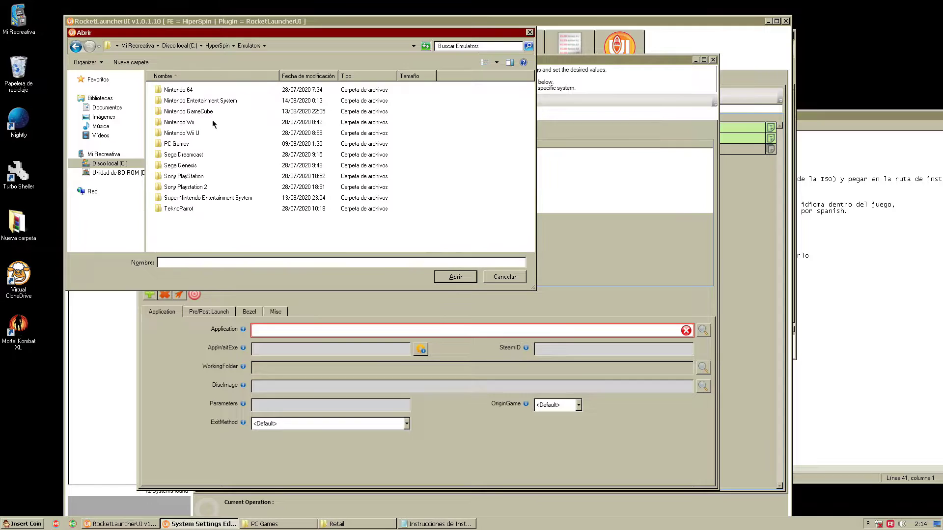
double_click(187, 143)
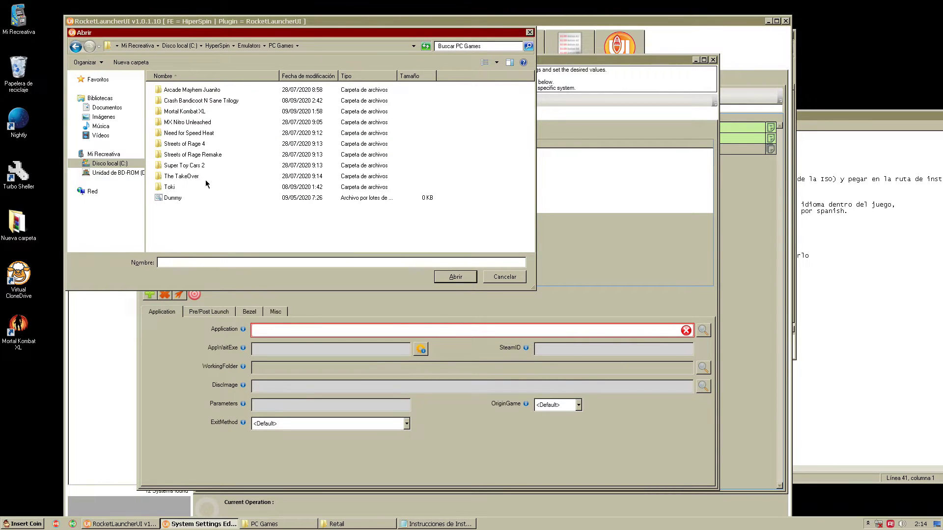
right_click(22, 335)
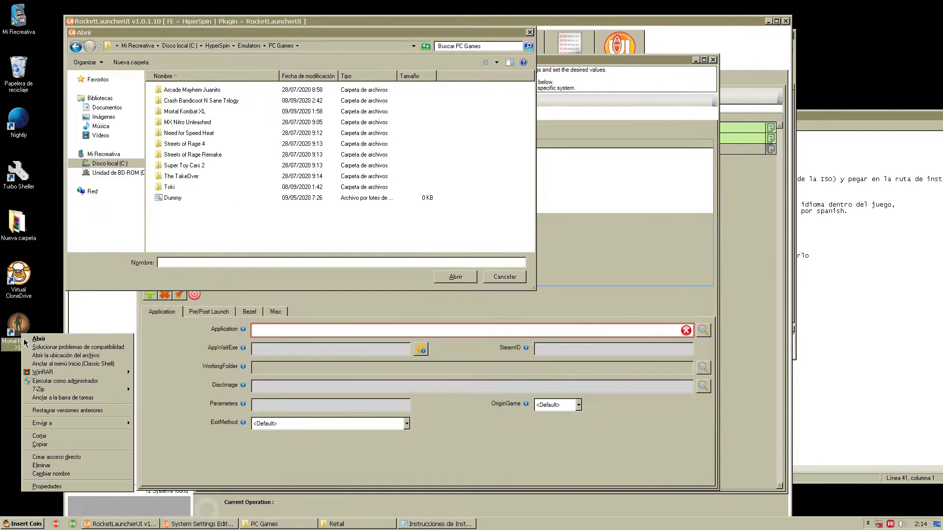
double_click(191, 112)
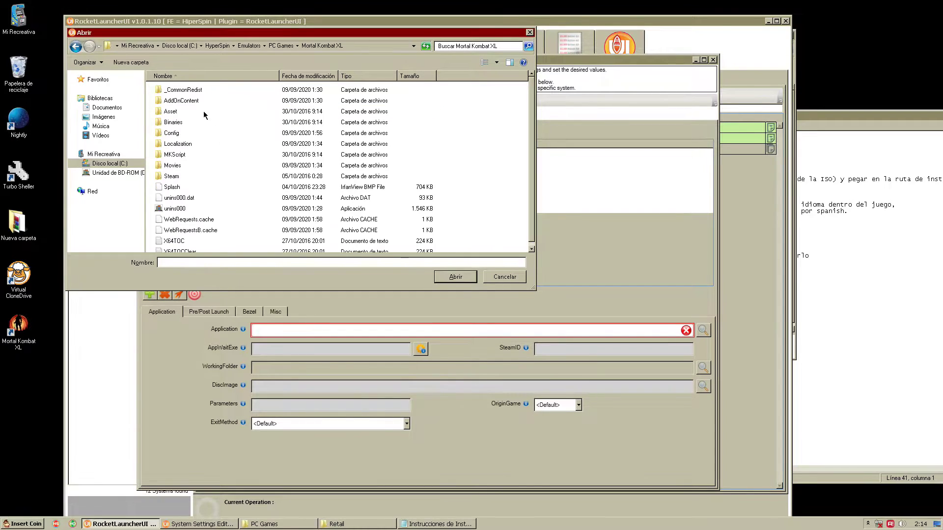
Step: Open the target file's location from the Mortal Kombat XL desktop shortcut's properties and close the properties
right_click(24, 320)
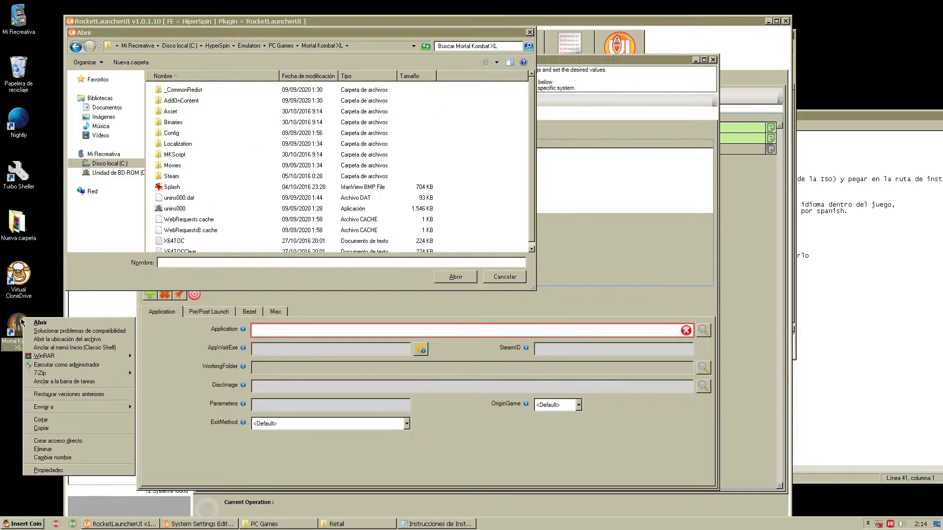
click(48, 470)
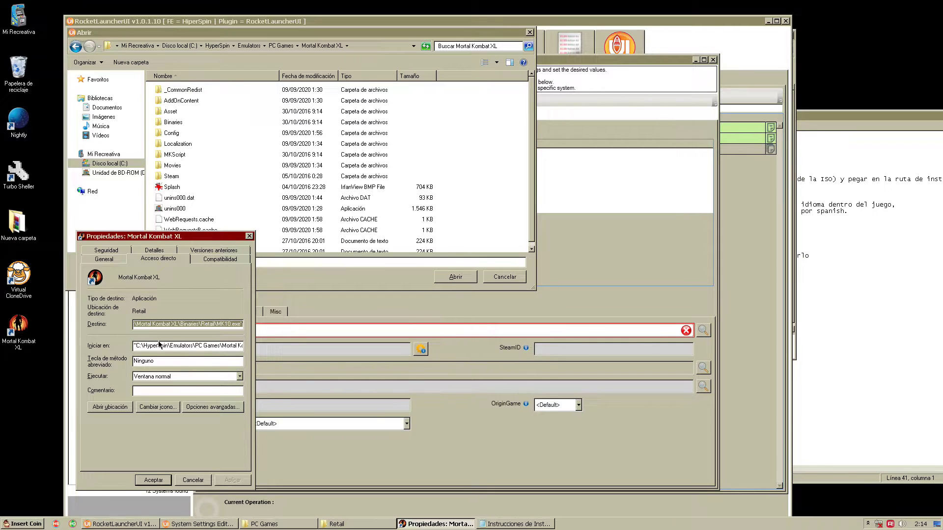
click(116, 408)
click(203, 481)
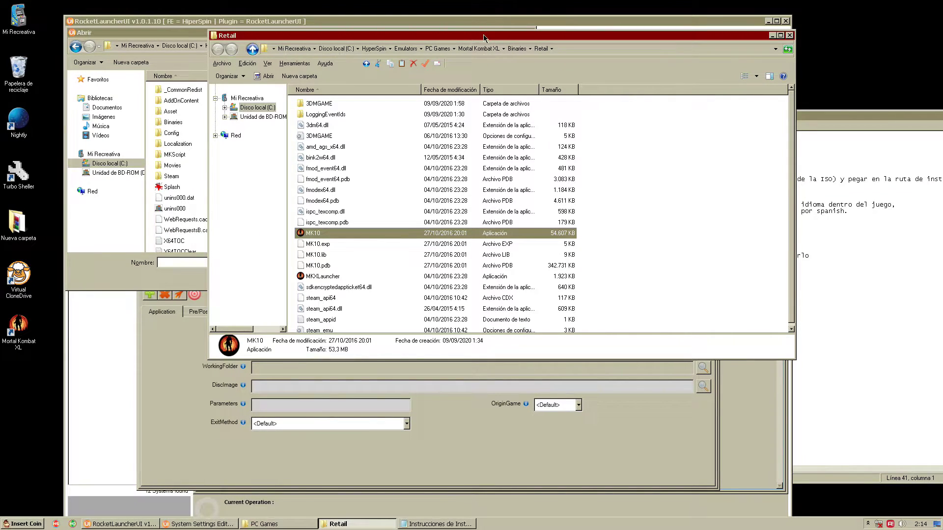
drag(483, 38, 456, 73)
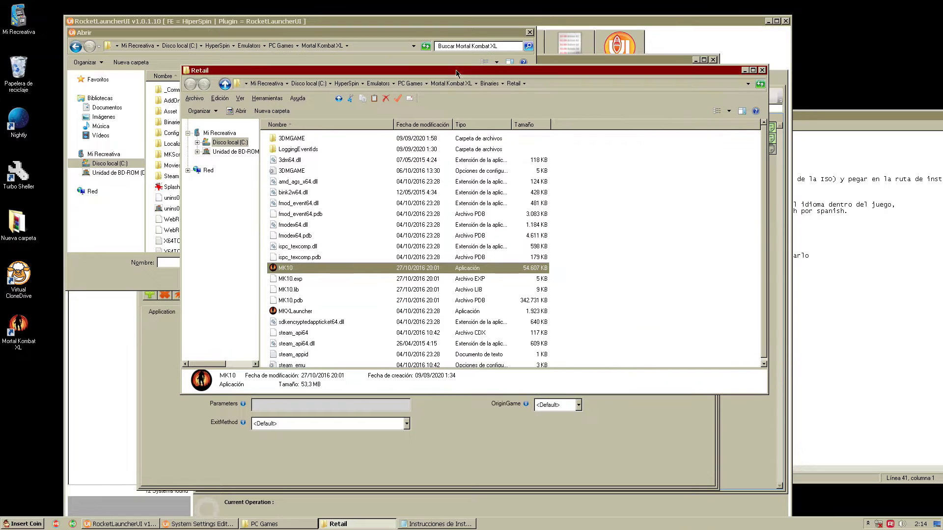
Step: Copy the path of the Mortal Kombat XL\Binaries\Retail folder as text and minimize its window
right_click(535, 87)
click(565, 111)
key(ctrl+c)
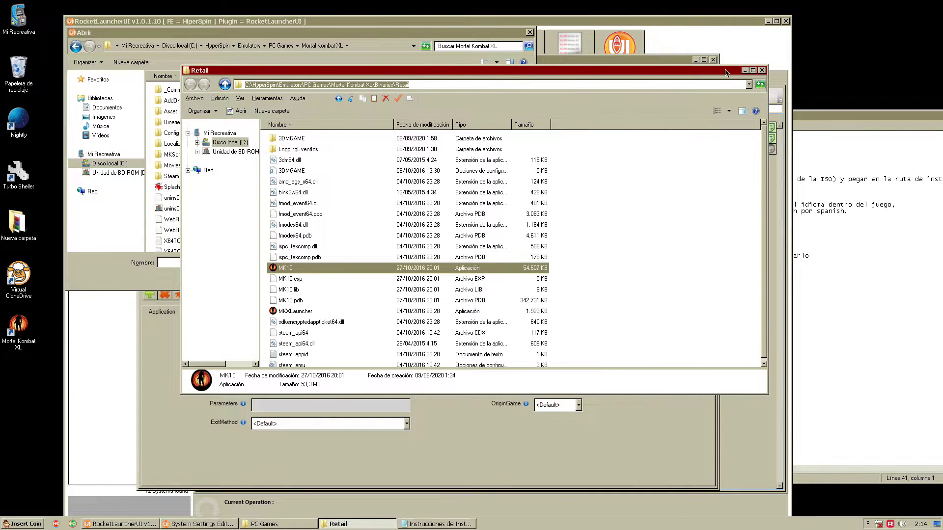
click(745, 70)
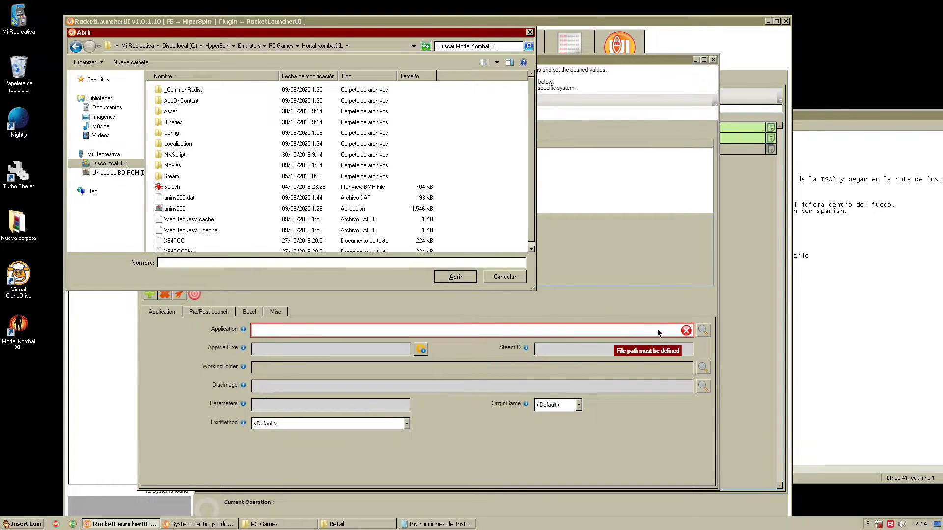
Step: Go to the copied Retail path in the file dialog and choose the MK10 executable as the Application
right_click(359, 261)
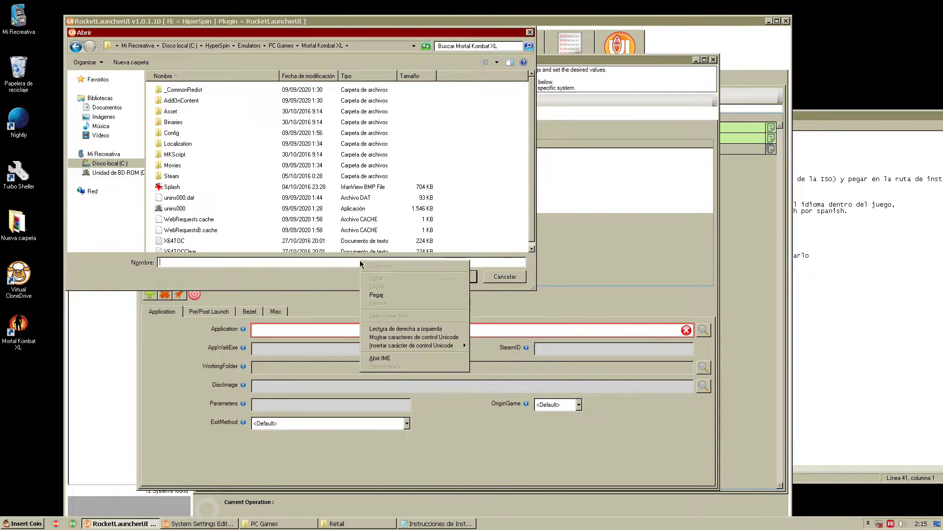
click(396, 295)
key(Return)
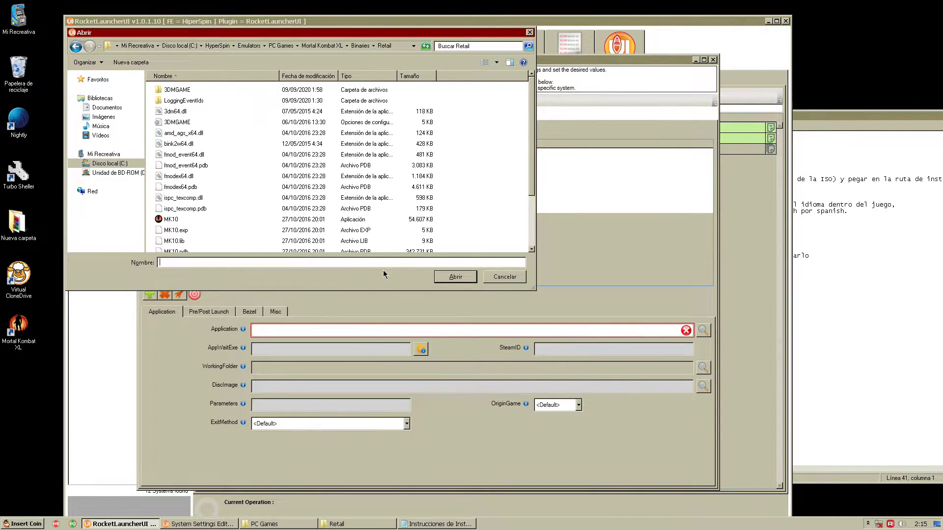
double_click(167, 220)
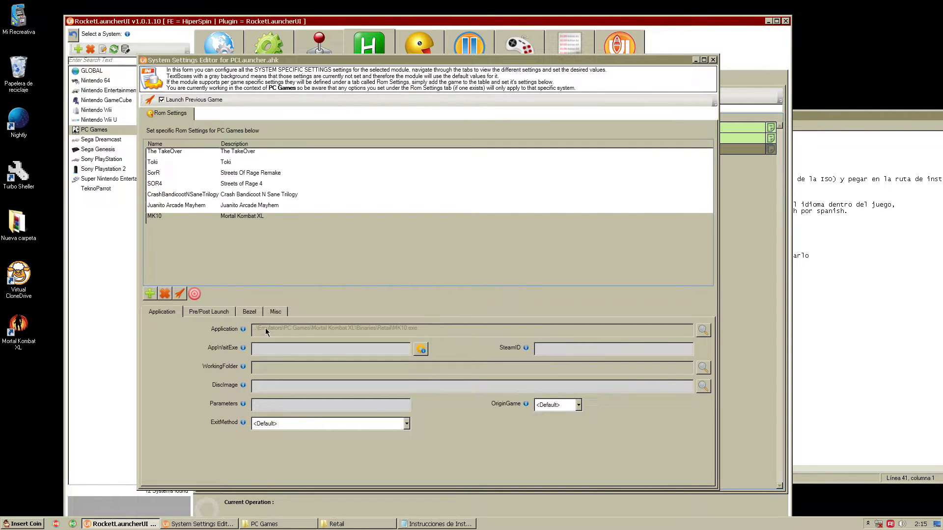
Step: Compare the MK10 and Crash Bandicoot Rom Settings entries with the PC Games XML database, then close the database in Notepad
click(255, 219)
click(269, 197)
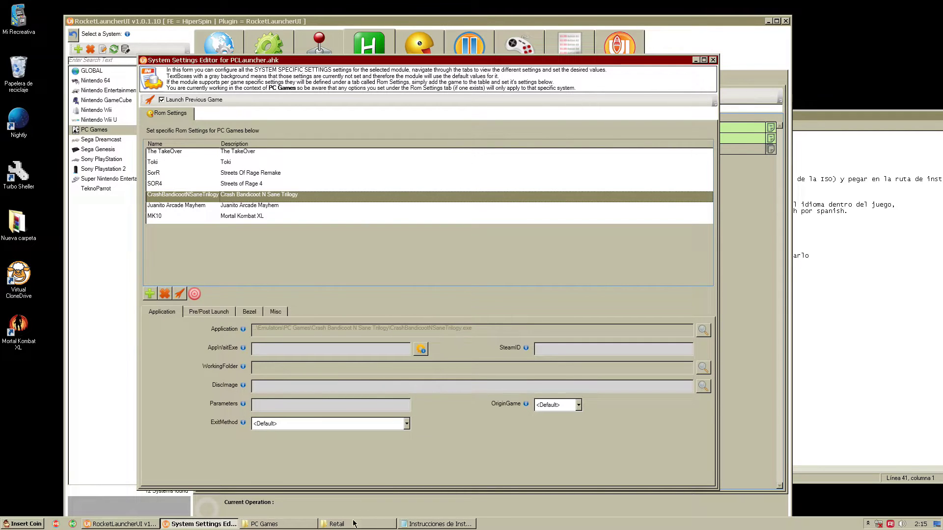
click(275, 524)
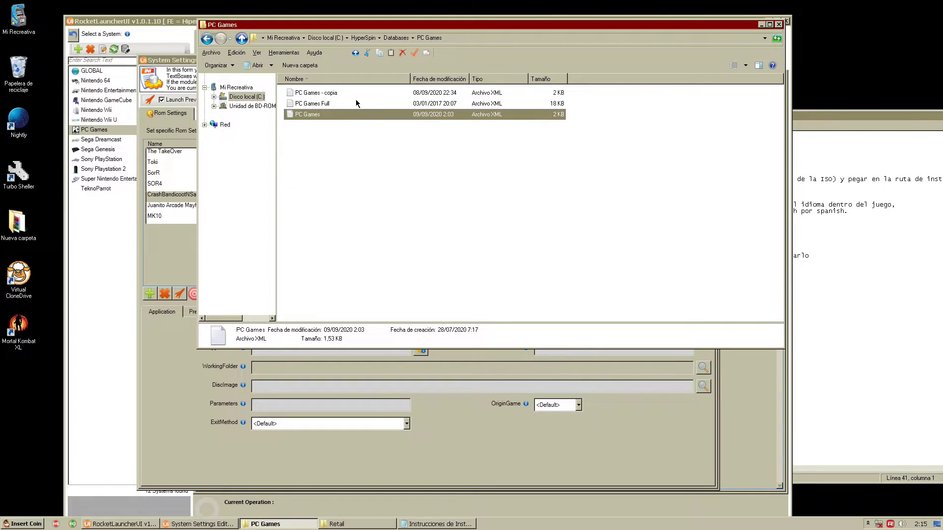
click(845, 123)
double_click(568, 117)
double_click(310, 114)
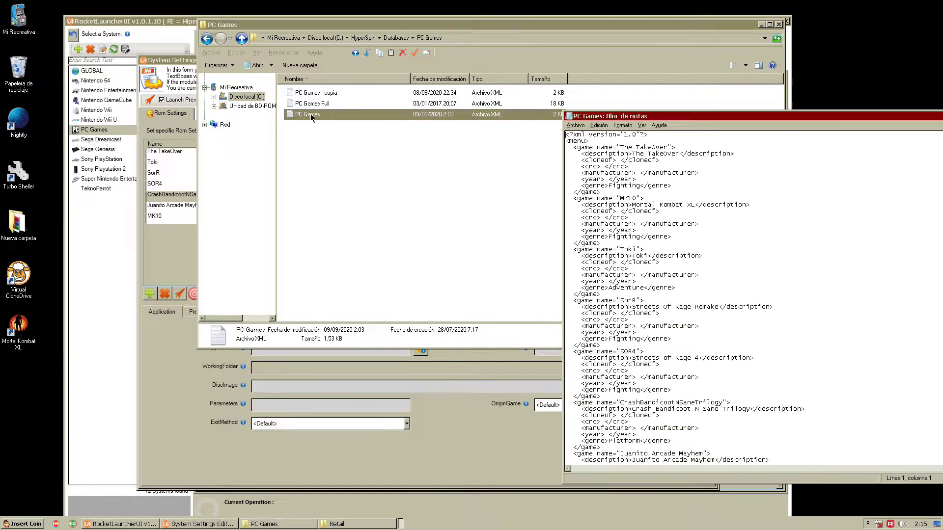
click(569, 117)
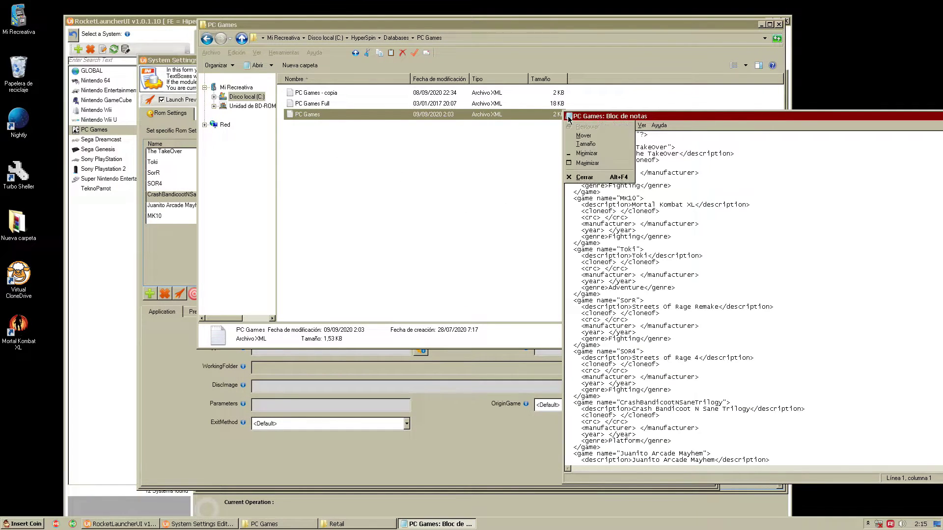
click(583, 178)
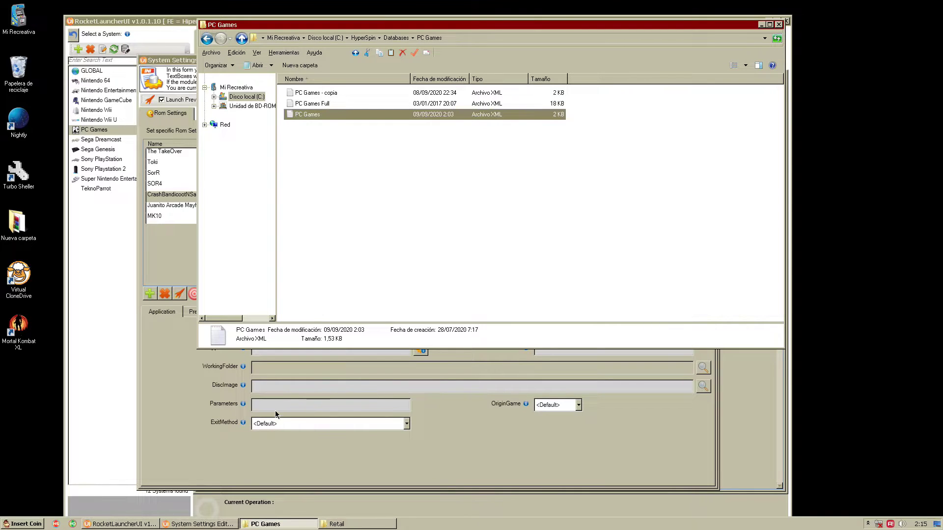
Step: Close the Retail folder window and the PCLauncher system settings editor, and minimize RocketLauncherUI
click(327, 525)
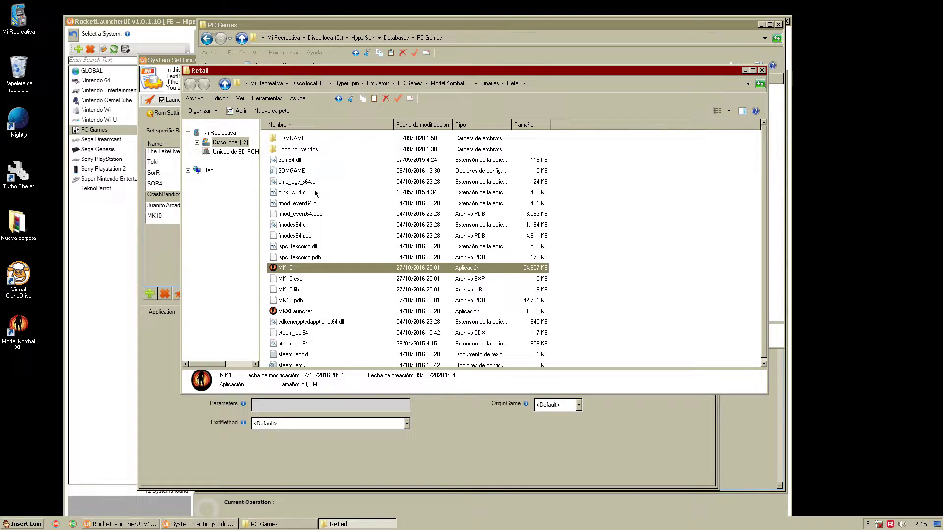
click(762, 71)
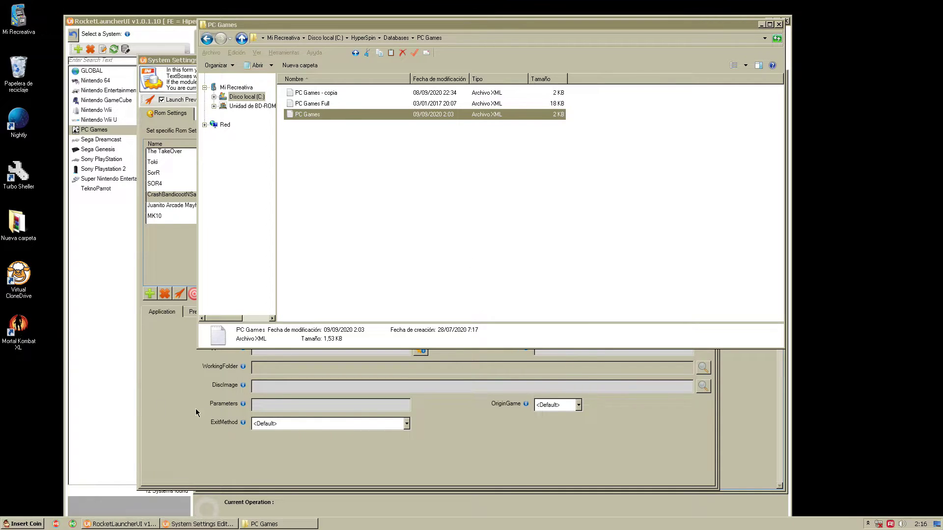
click(56, 525)
click(118, 508)
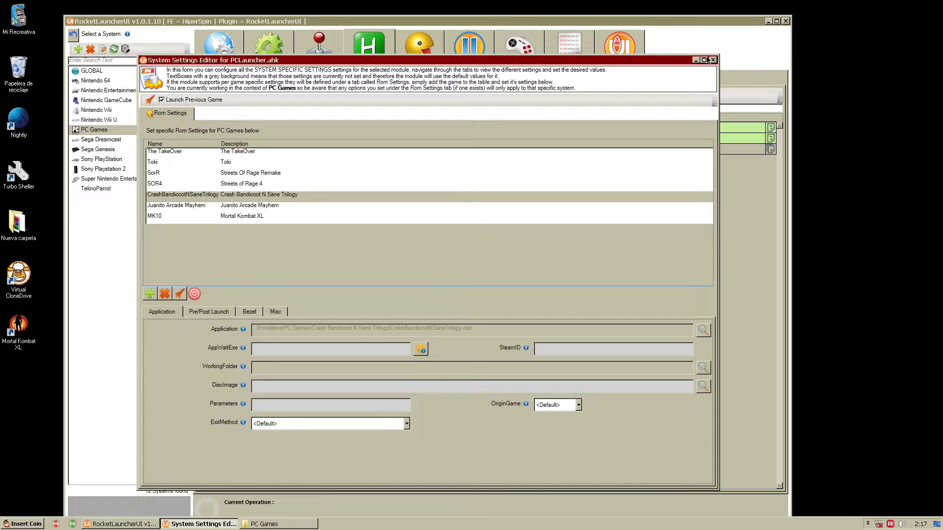
click(712, 60)
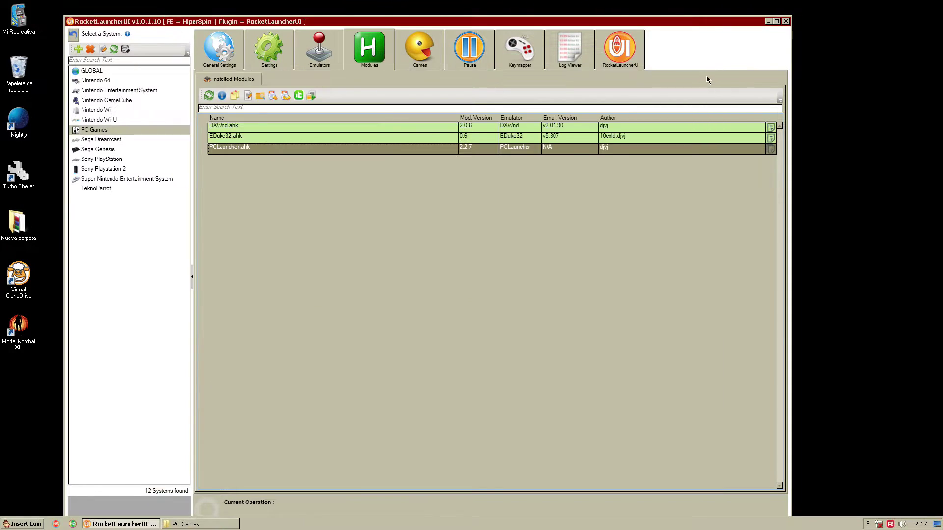
click(767, 21)
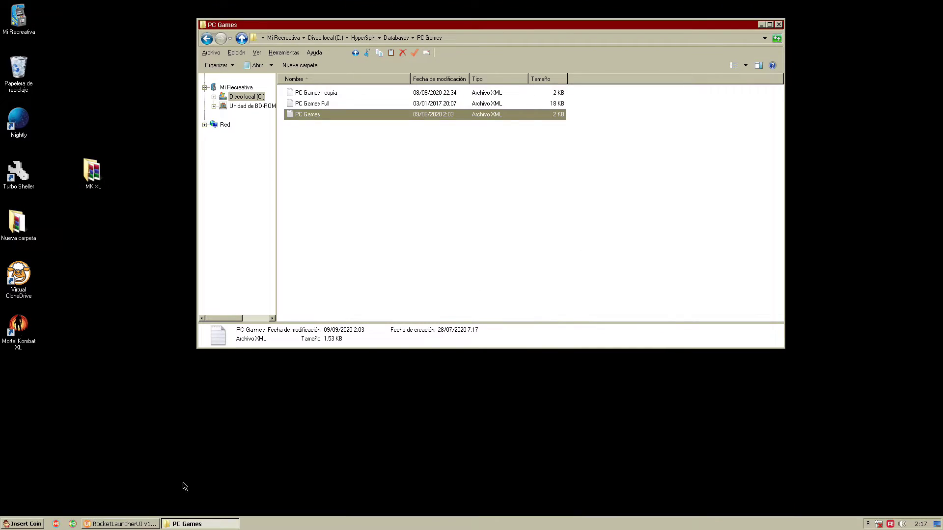
Step: Launch HyperSpin and enter the PC Games system from the main wheel
click(57, 525)
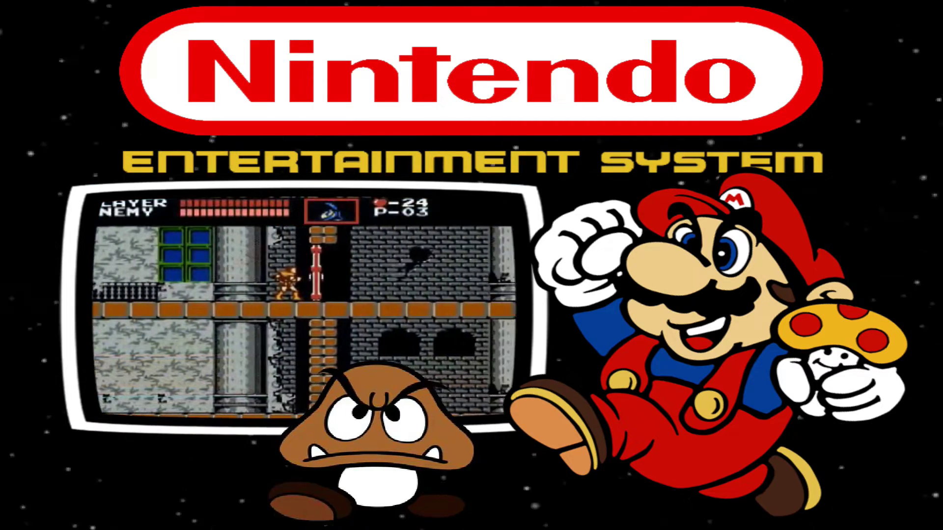
key(Down)
key(Up)
key(Up)
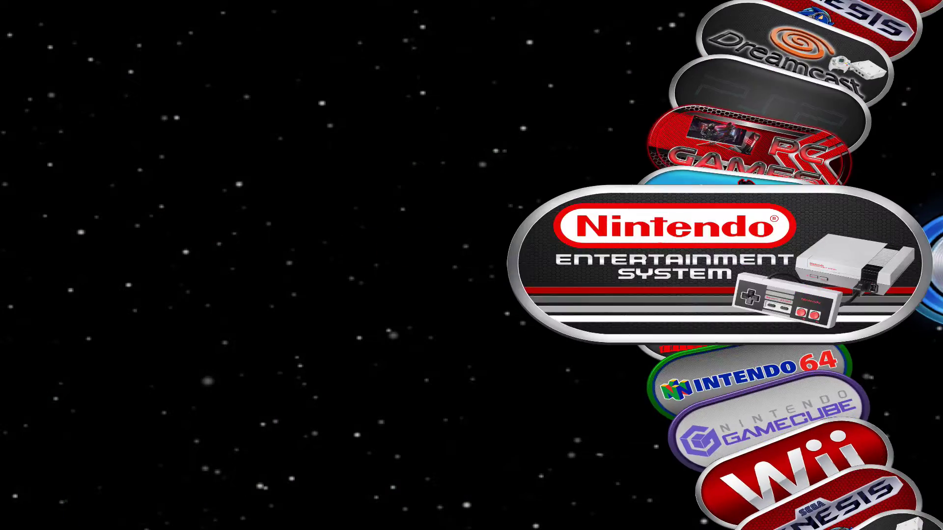
key(Up)
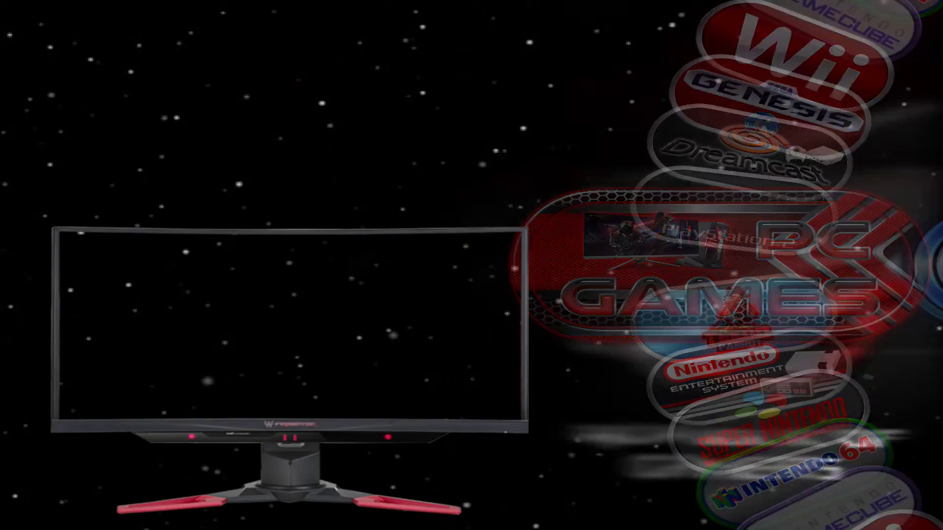
key(Return)
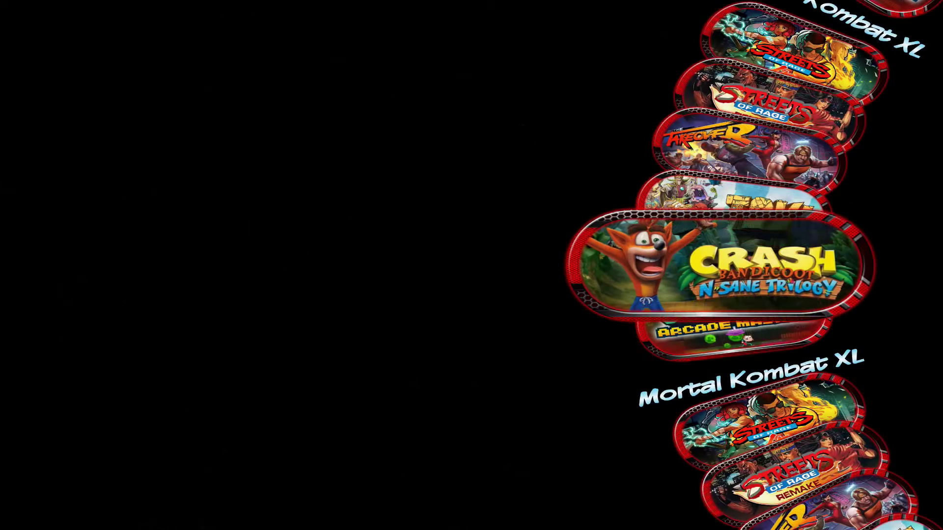
Step: Bring Mortal Kombat XL into the selected position on the PC Games wheel
key(Up)
key(Up)
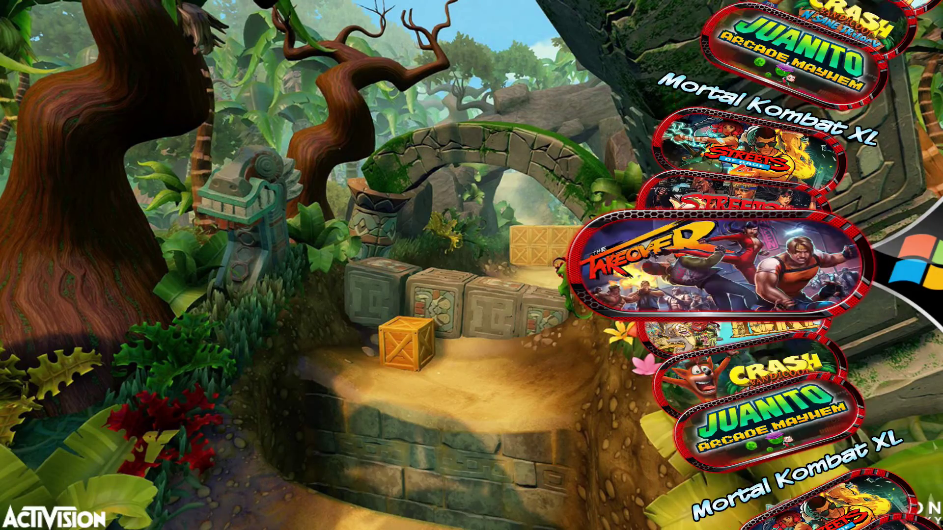
key(Up)
key(Up)
key(Up)
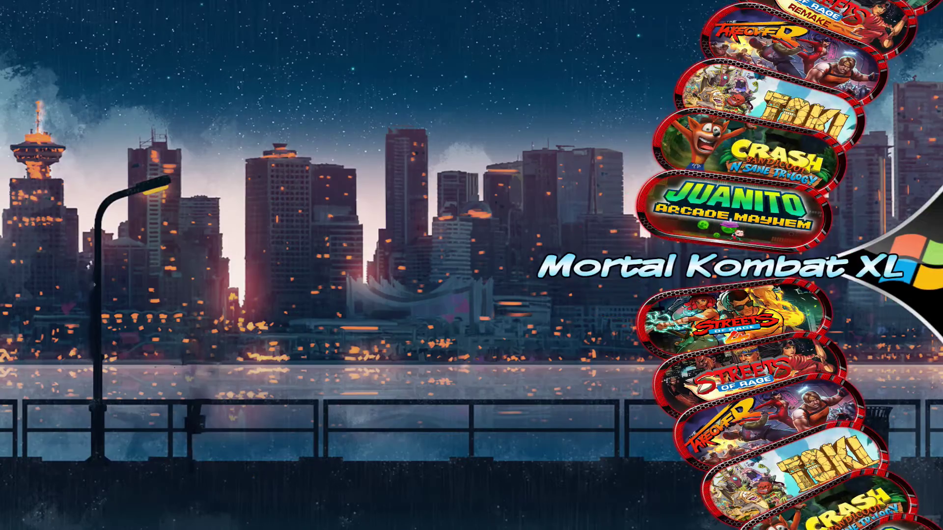